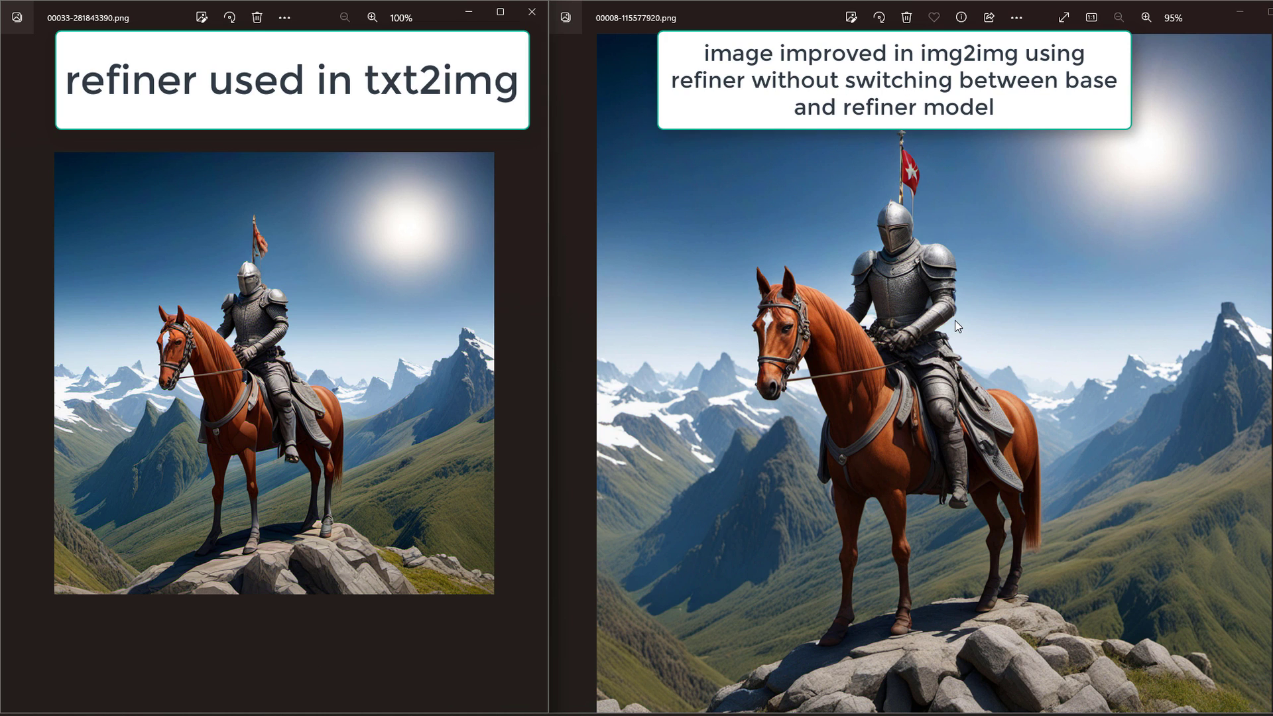
Switch the left Photos viewer from 00033 to the 00029 txt2img knight image
{"action": "key", "text": "Left"}
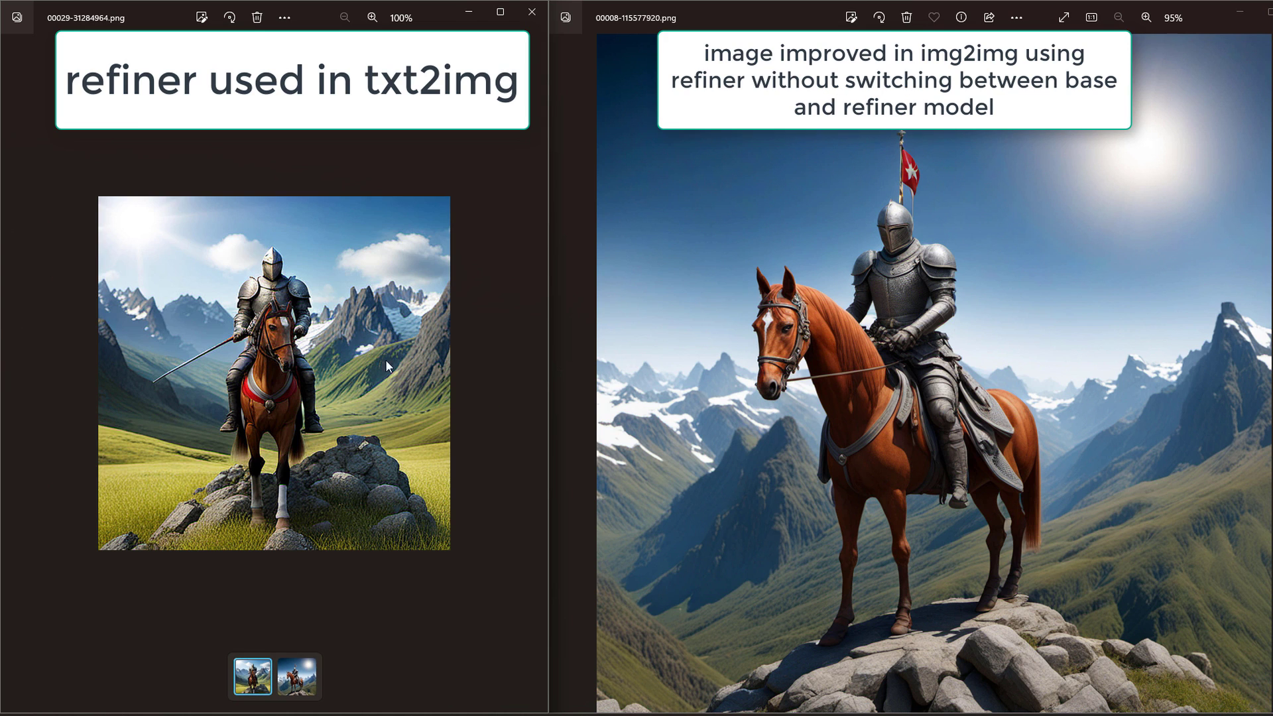
Show the refined 00007 knight on the right and zoom in and out to compare it with the txt2img knight
{"action": "left_click", "coordinate": [767, 364]}
{"action": "key", "text": "Left"}
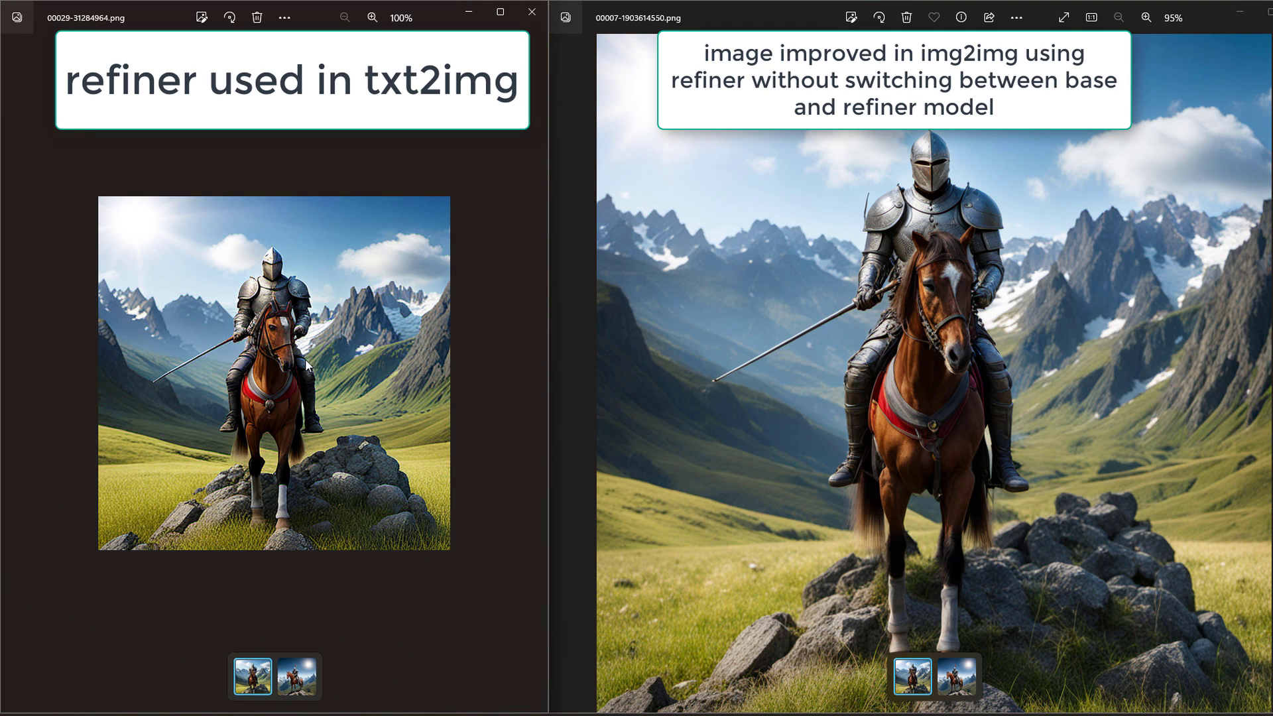
{"action": "scroll", "coordinate": [975, 207], "scroll_direction": "up", "scroll_amount": 3}
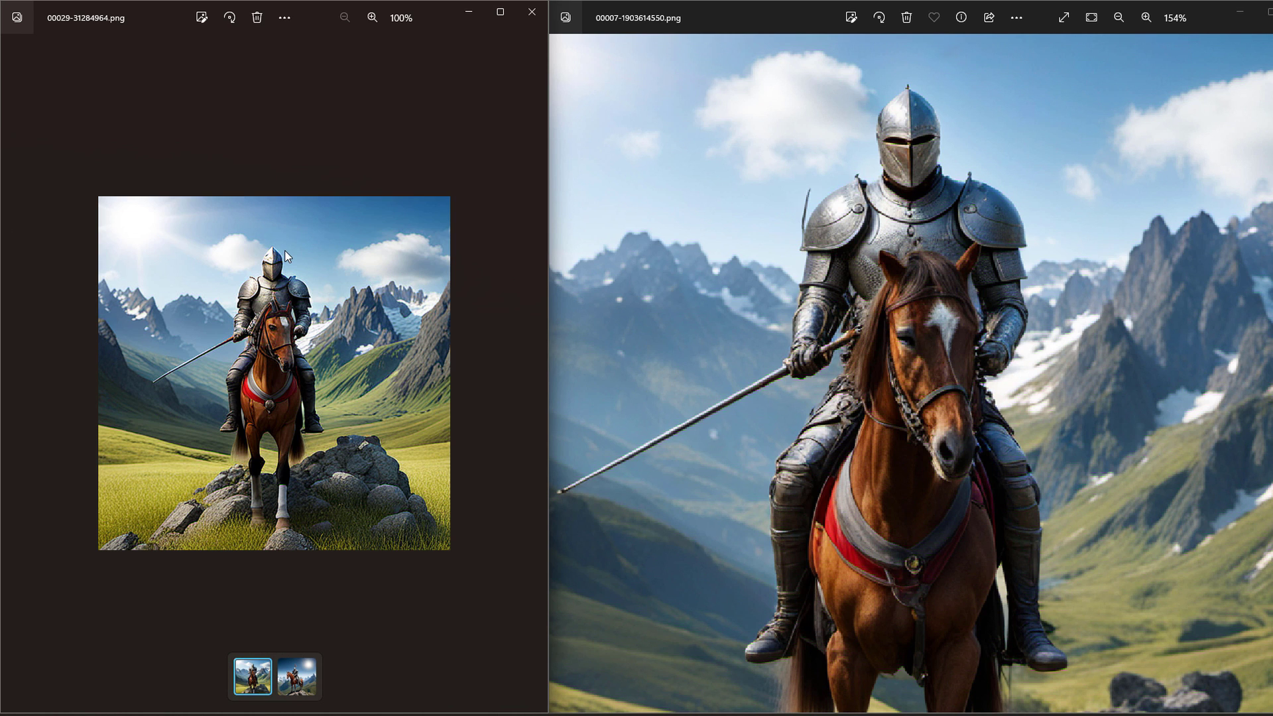
{"action": "left_click", "coordinate": [975, 247]}
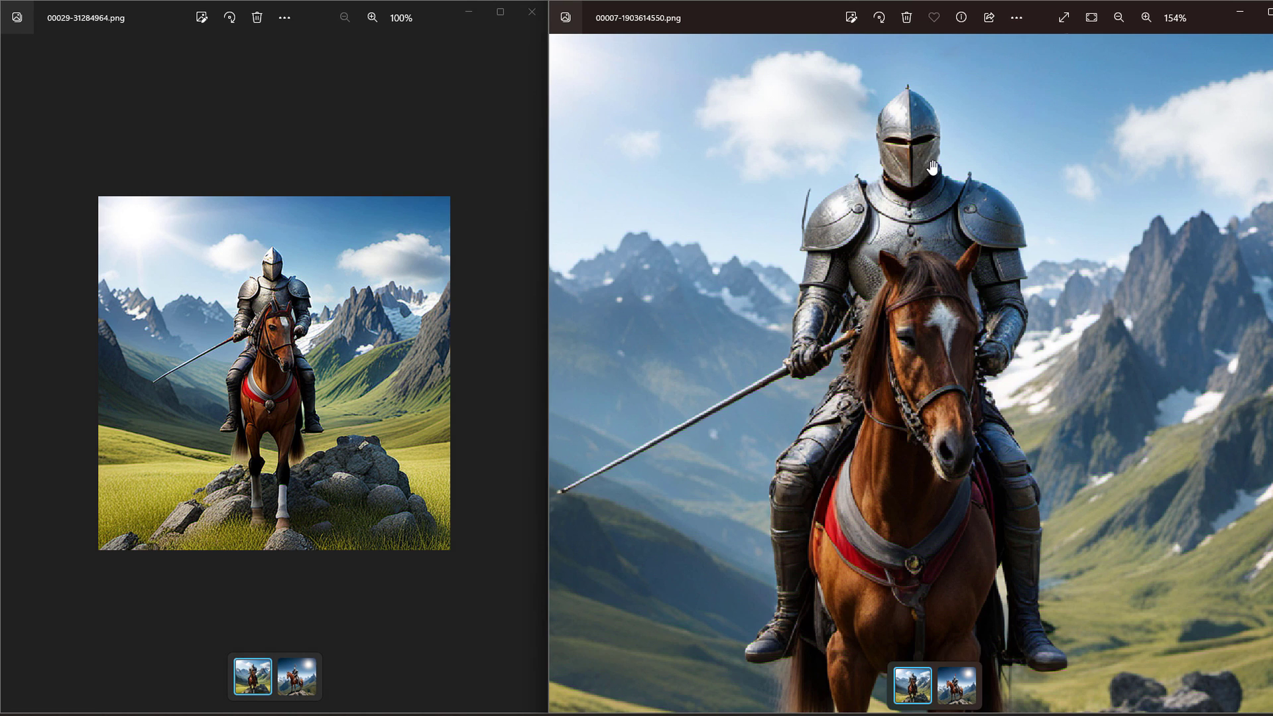
{"action": "scroll", "coordinate": [930, 268], "scroll_direction": "down", "scroll_amount": 3}
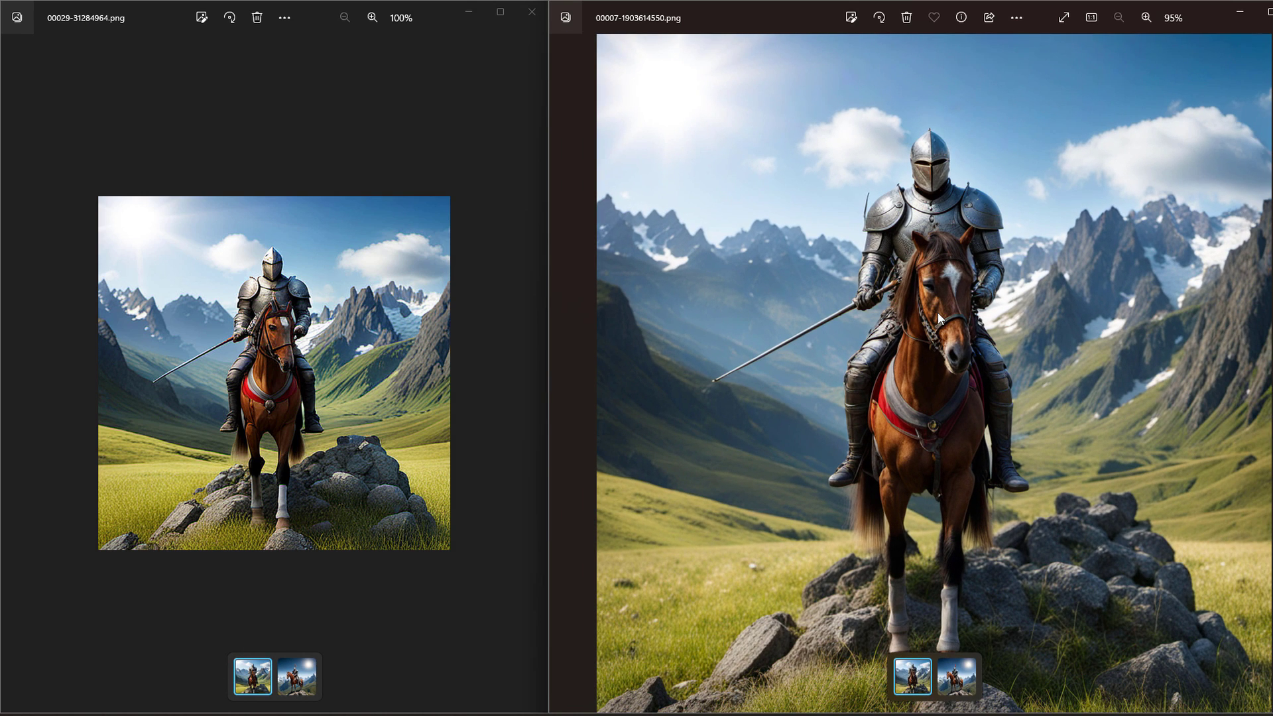
{"action": "scroll", "coordinate": [939, 187], "scroll_direction": "up", "scroll_amount": 3}
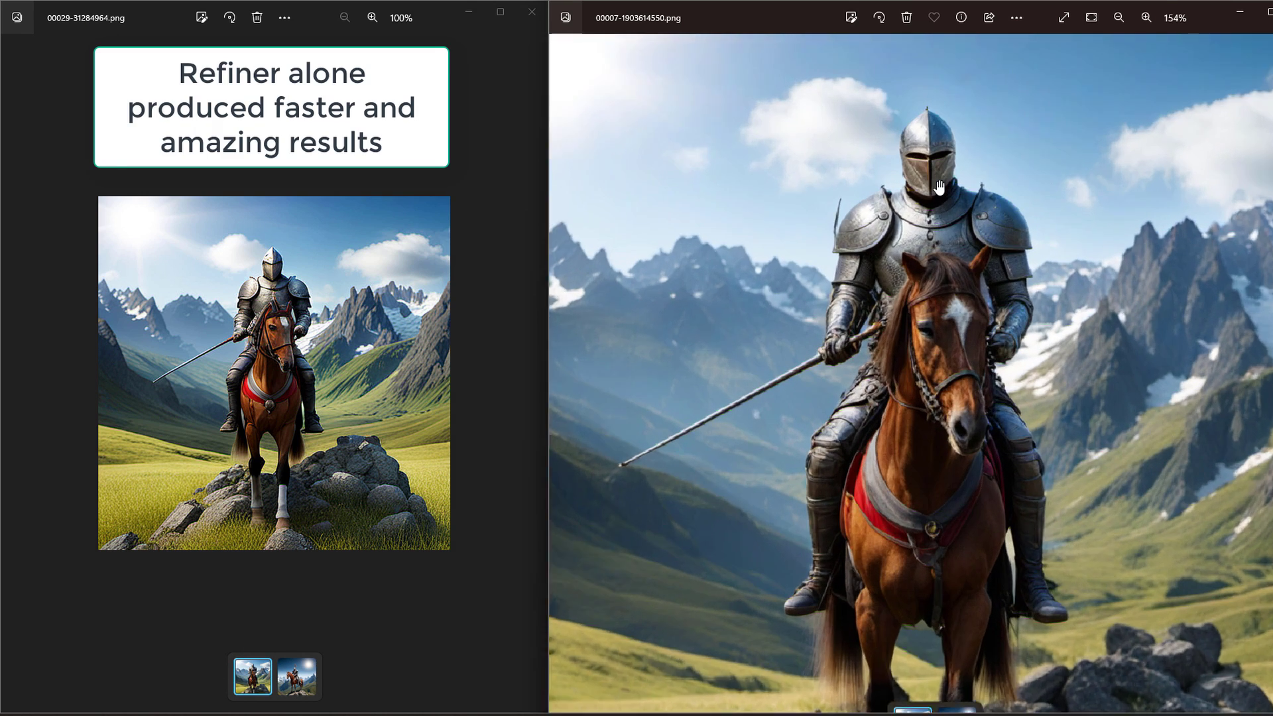
{"action": "scroll", "coordinate": [939, 188], "scroll_direction": "down", "scroll_amount": 3}
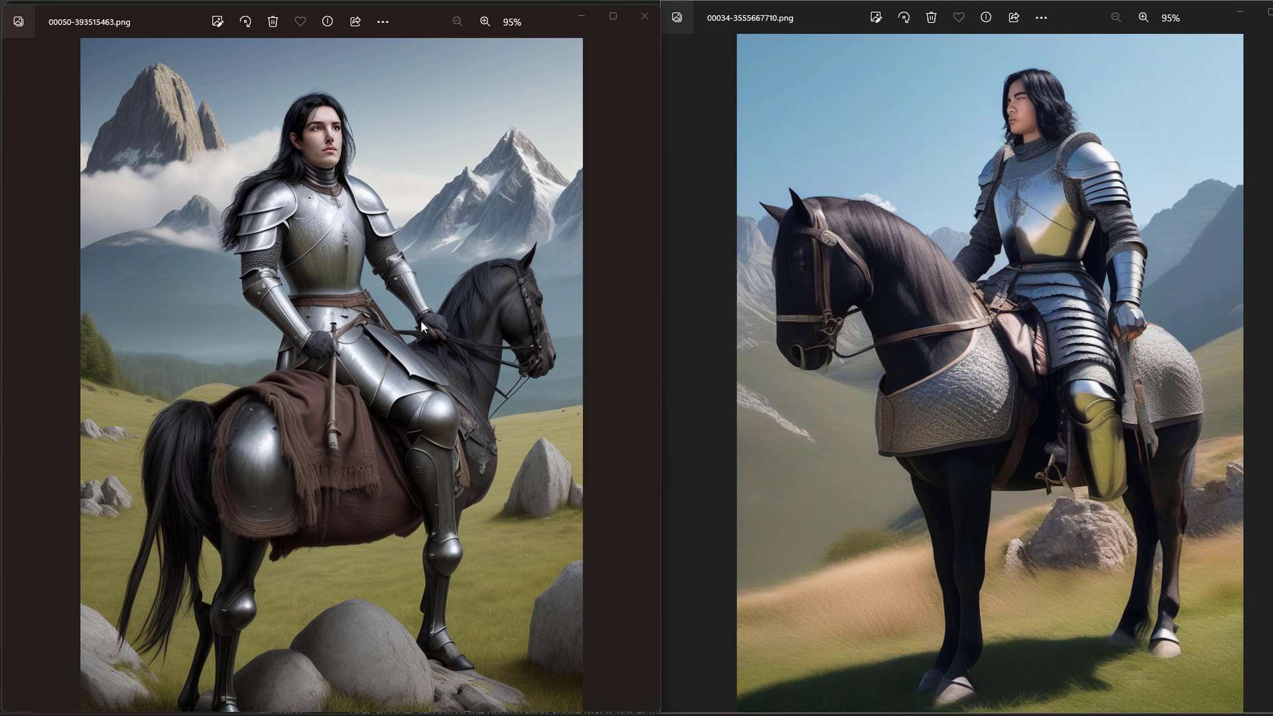
{"action": "left_click", "coordinate": [422, 326]}
Page through the left viewer's knight images and stop on 00052
{"action": "key", "text": "Right"}
{"action": "key", "text": "Right"}
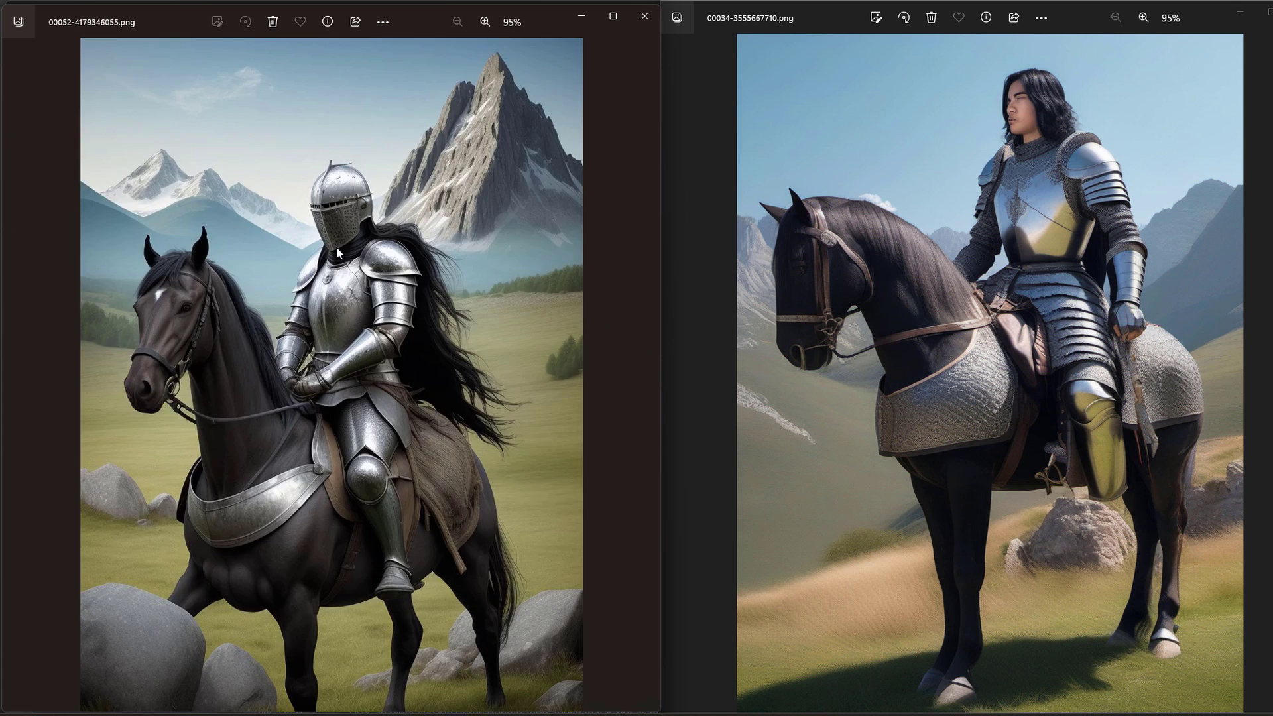
{"action": "key", "text": "Left"}
{"action": "key", "text": "Right"}
{"action": "key", "text": "Left"}
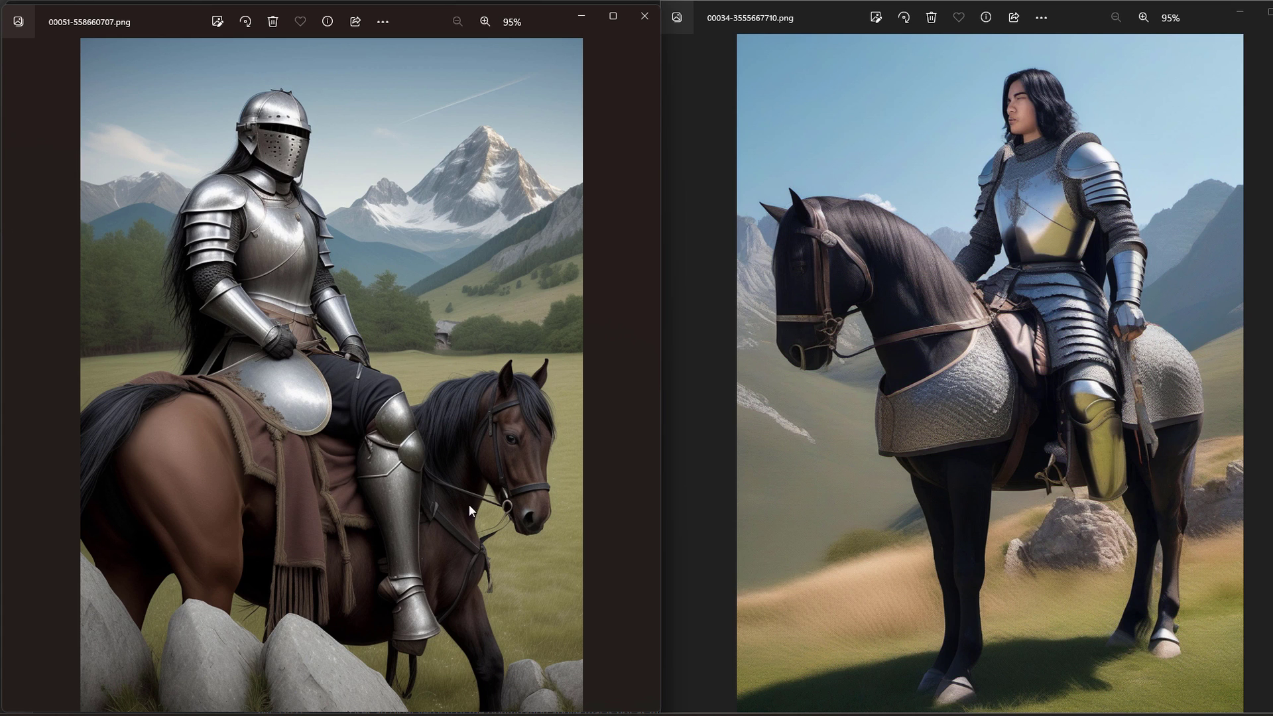
{"action": "key", "text": "Right"}
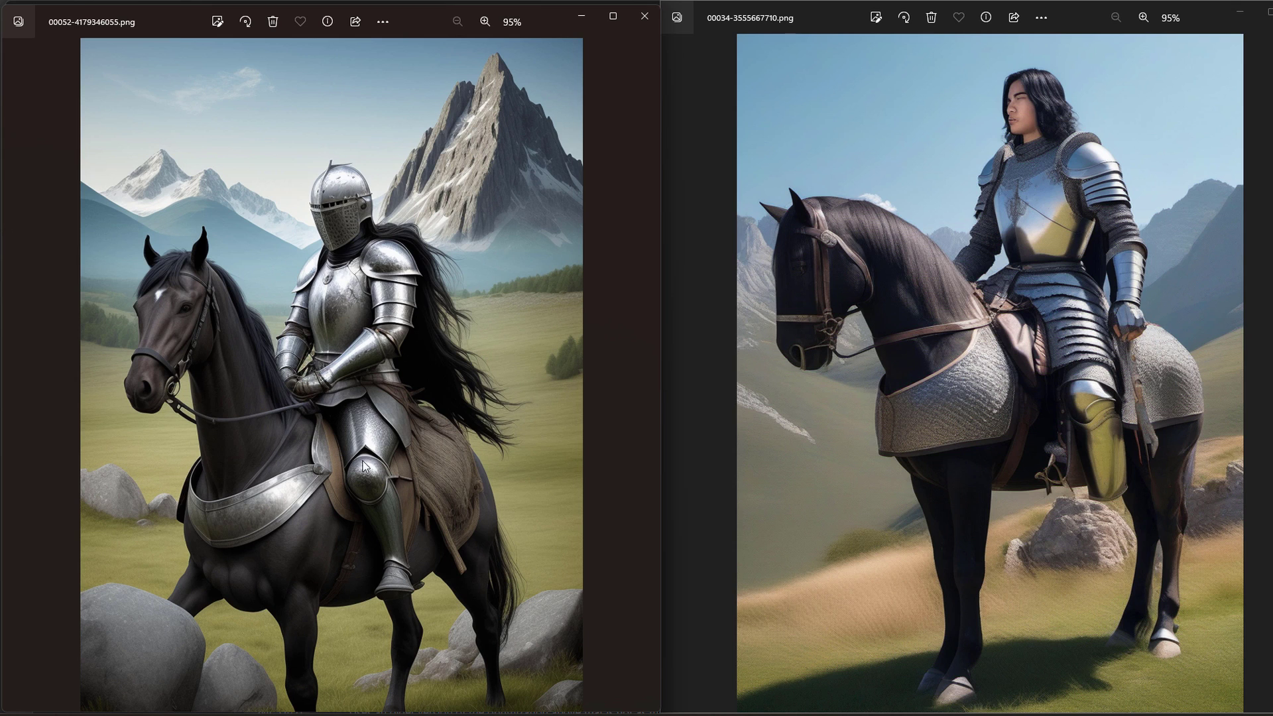
Browse the right viewer's knight images to 00029-3555667710.png alongside 00052
{"action": "left_click", "coordinate": [872, 288]}
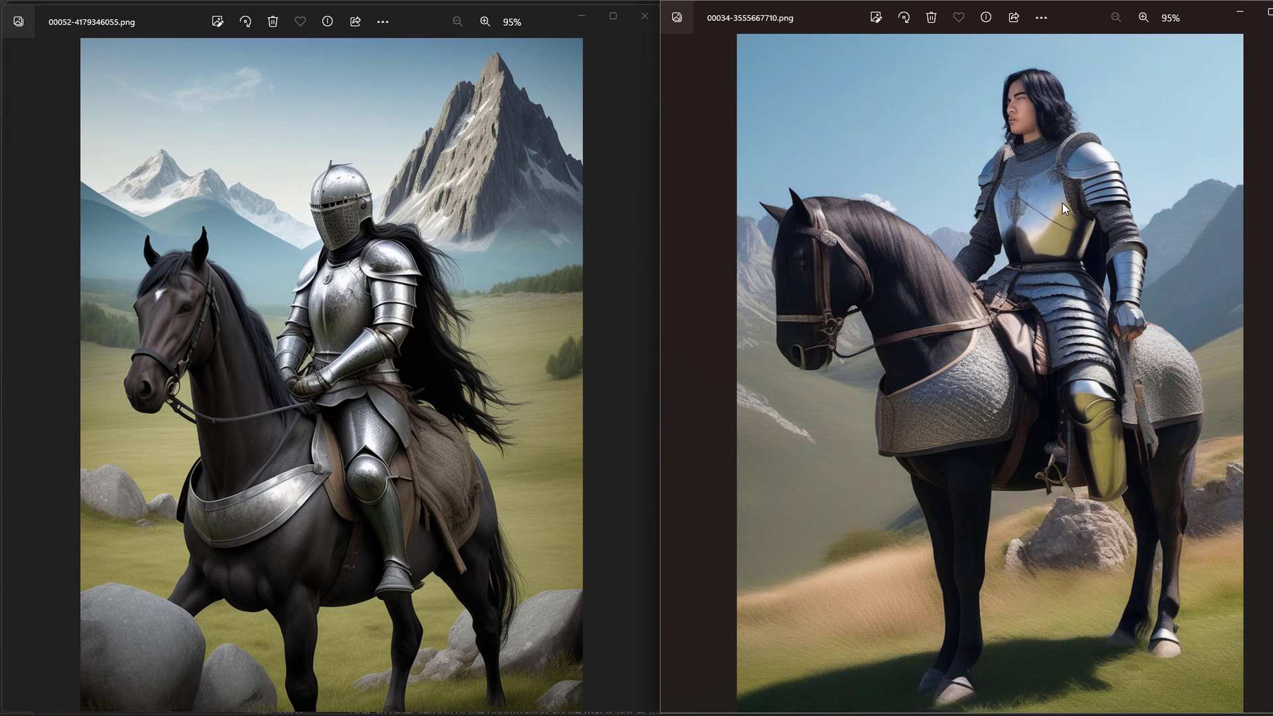
{"action": "key", "text": "Right"}
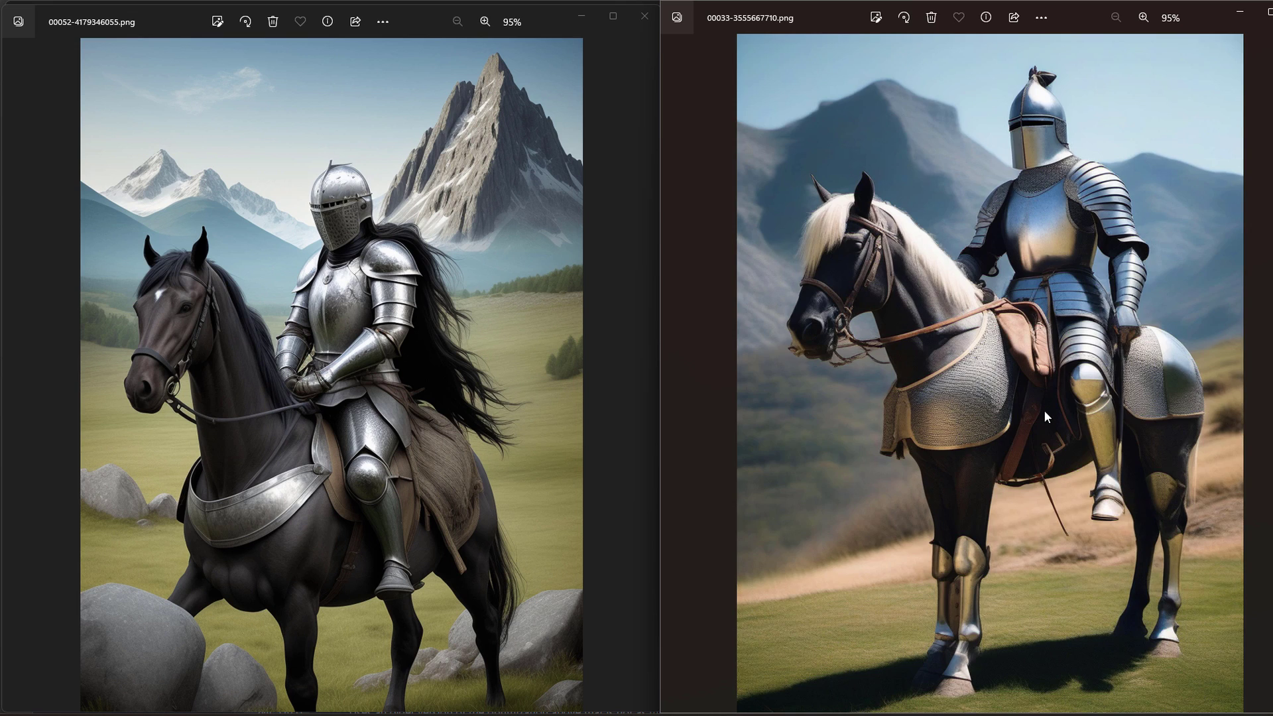
{"action": "key", "text": "Left"}
{"action": "key", "text": "Right"}
{"action": "key", "text": "Right"}
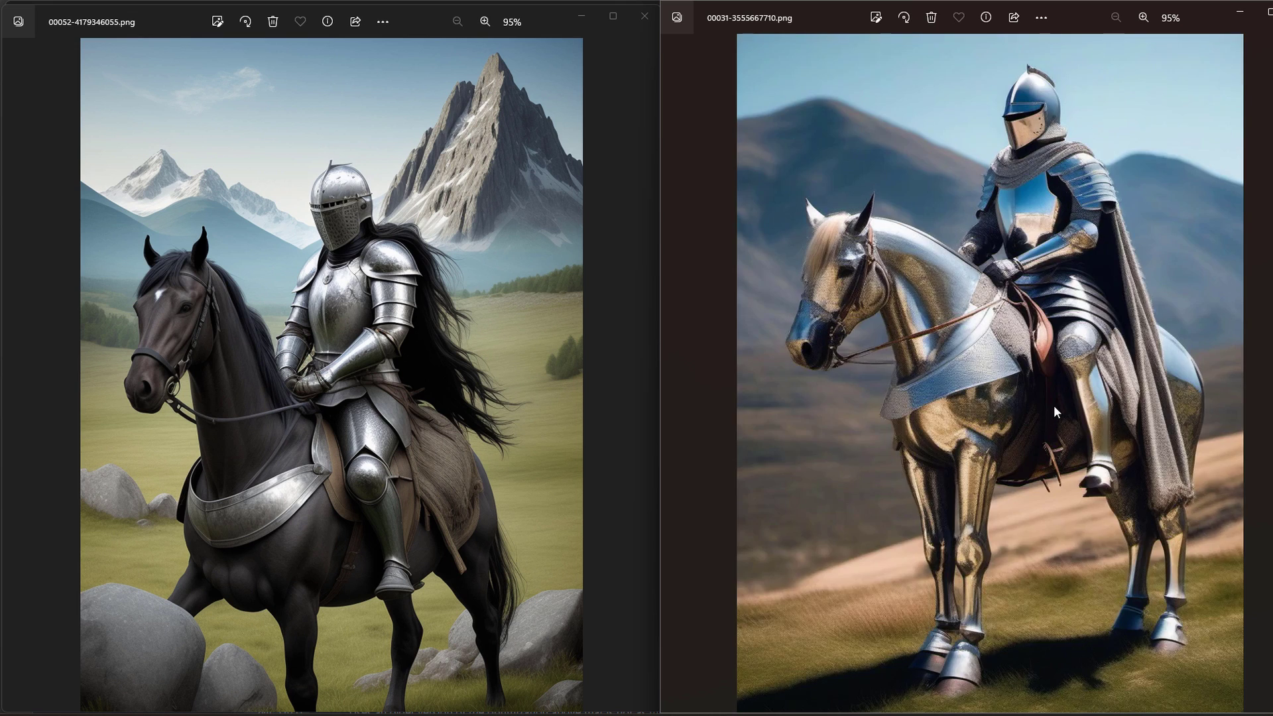
{"action": "key", "text": "Left"}
{"action": "key", "text": "Right"}
{"action": "key", "text": "Left"}
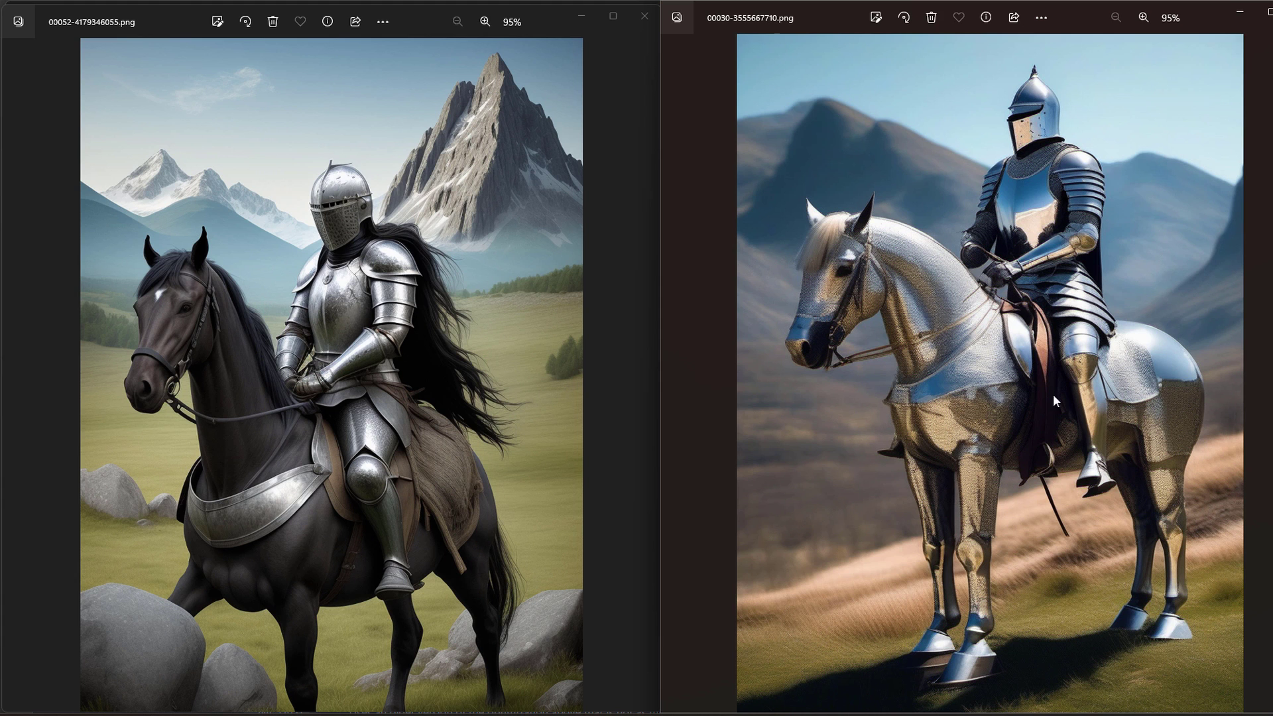
{"action": "key", "text": "Left"}
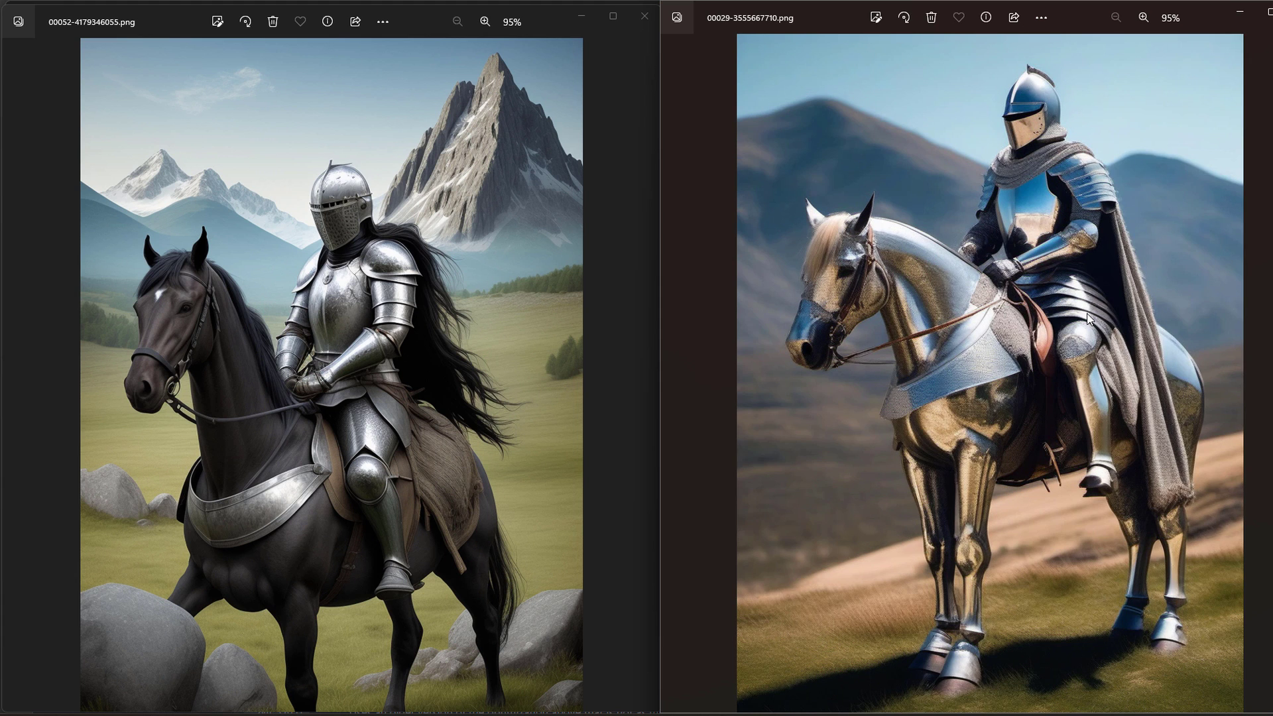
{"action": "key", "text": "Left"}
{"action": "key", "text": "Left"}
{"action": "key", "text": "Right"}
{"action": "key", "text": "Right"}
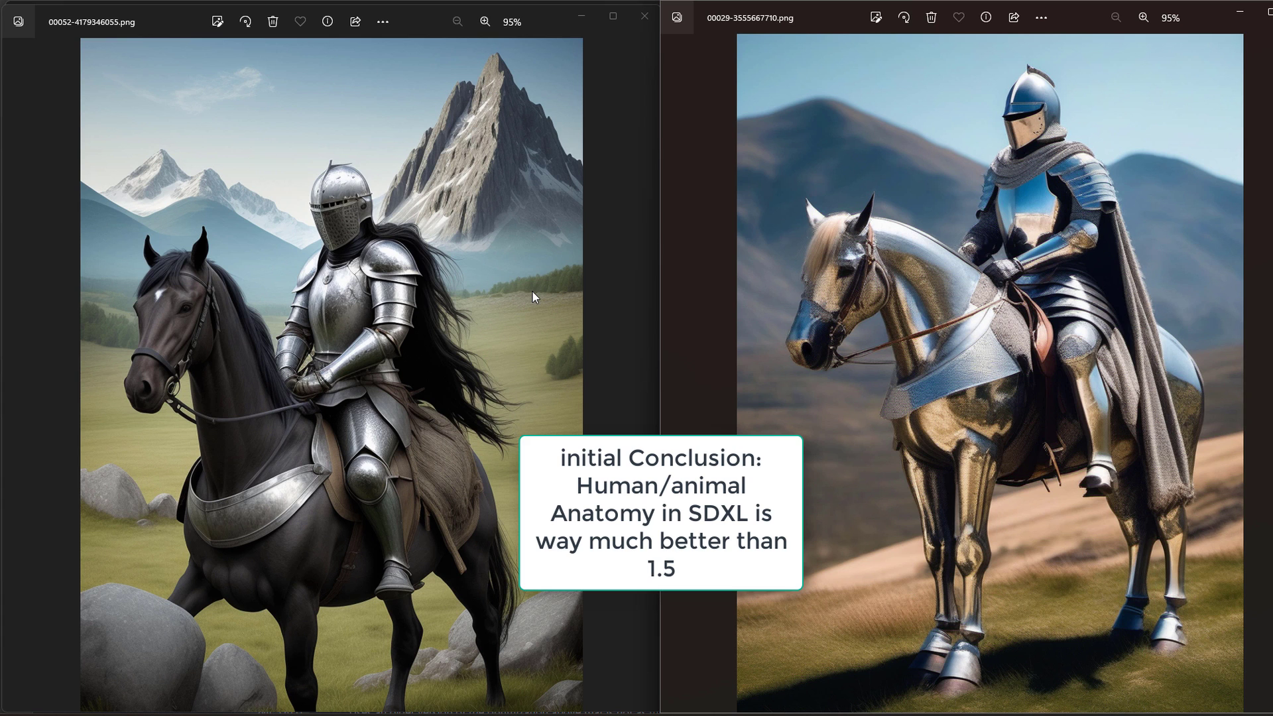
{"action": "key", "text": "Right"}
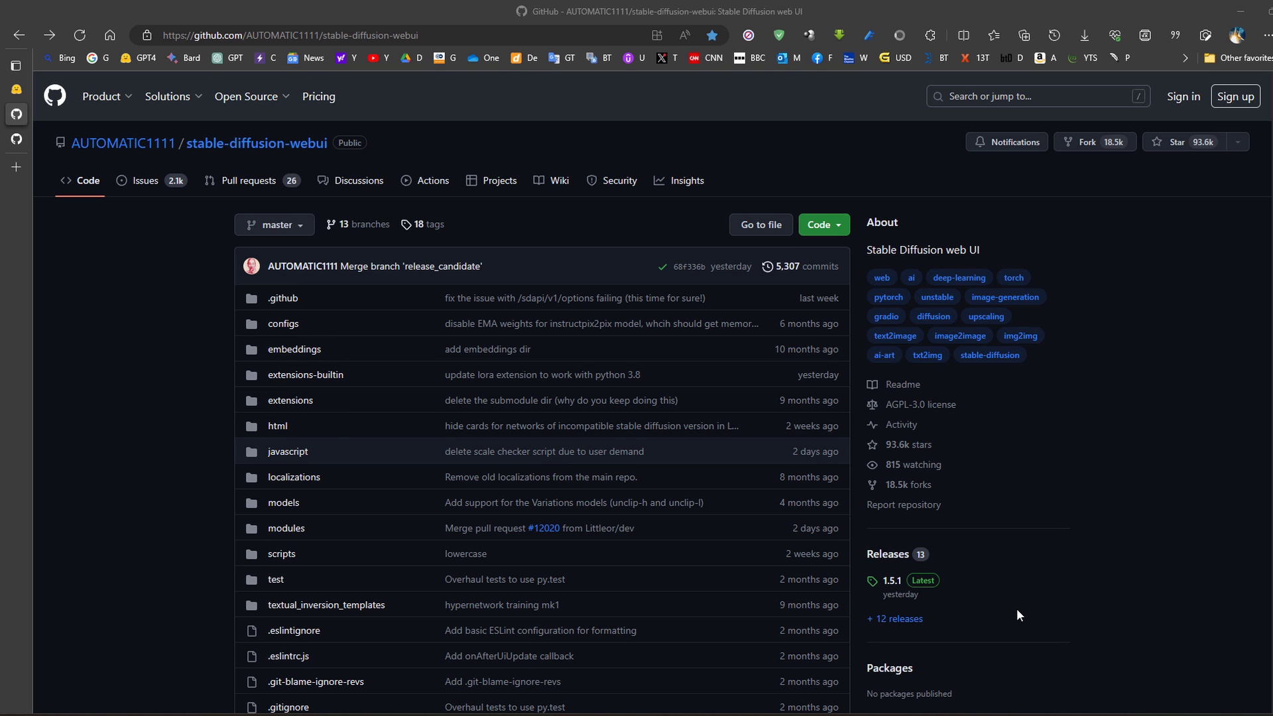
Scroll the stable-diffusion-webui repo page down to the README and back up
{"action": "scroll", "coordinate": [384, 504], "scroll_direction": "down", "scroll_amount": 18}
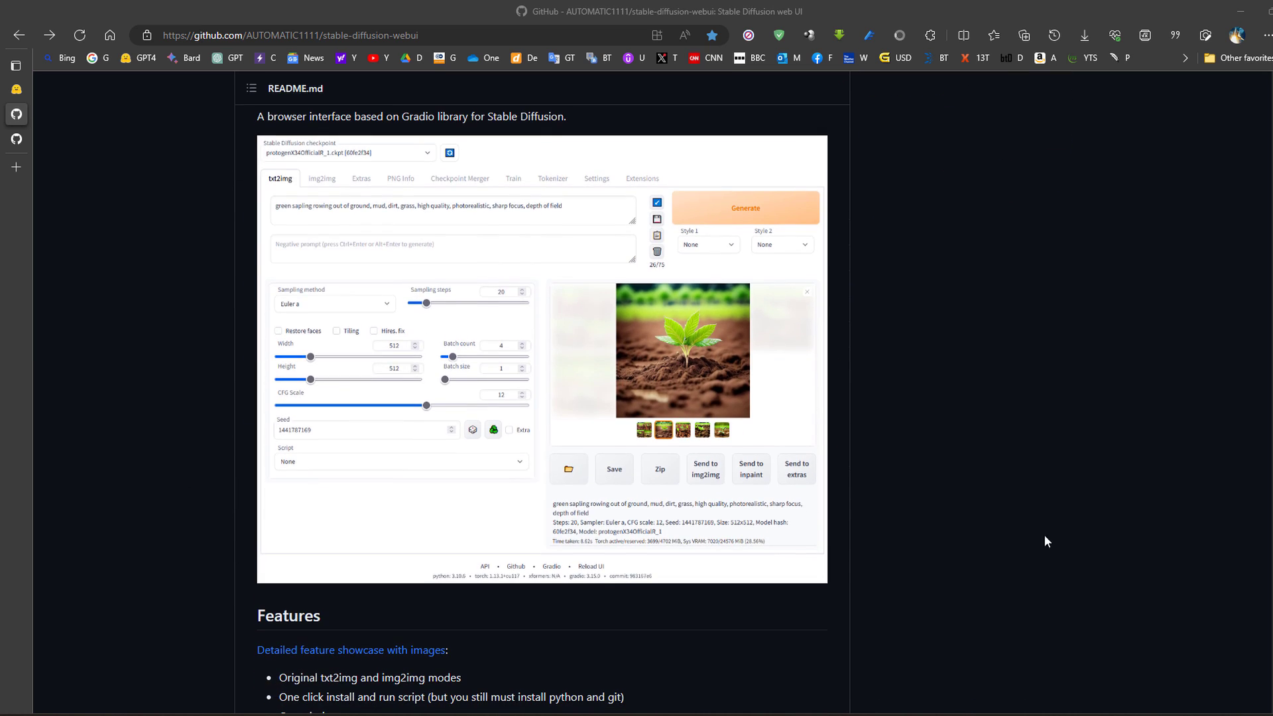
{"action": "scroll", "coordinate": [1043, 534], "scroll_direction": "up", "scroll_amount": 10}
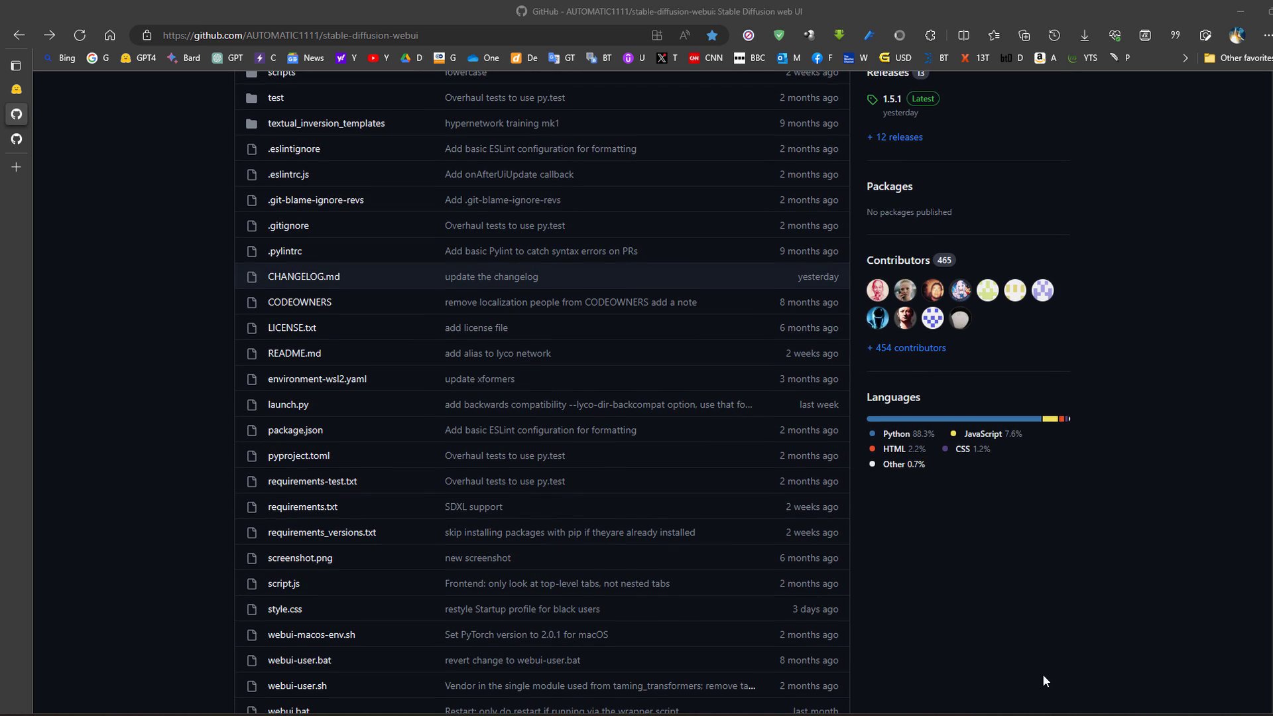
{"action": "scroll", "coordinate": [1039, 665], "scroll_direction": "up", "scroll_amount": 3}
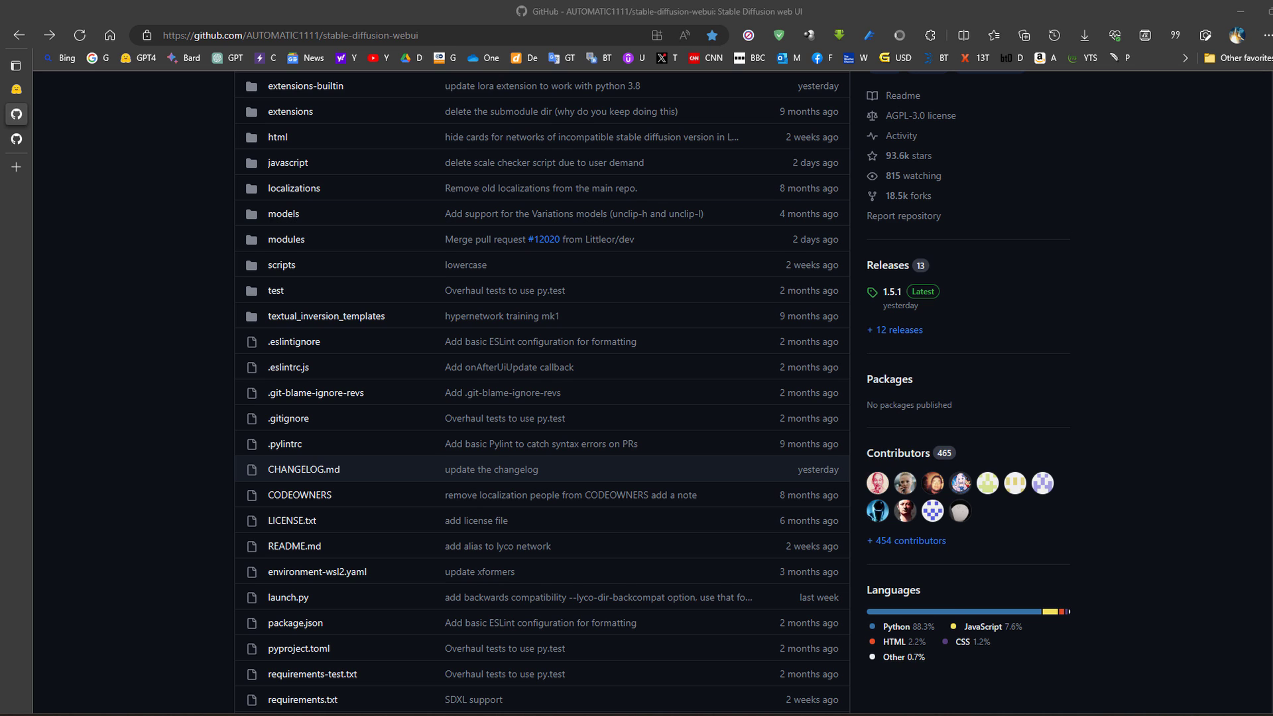
In the stable-diffusion-webui folder, open webui-user.bat in Notepad for editing
{"action": "mouse_move", "coordinate": [1024, 715]}
{"action": "left_click", "coordinate": [1021, 653]}
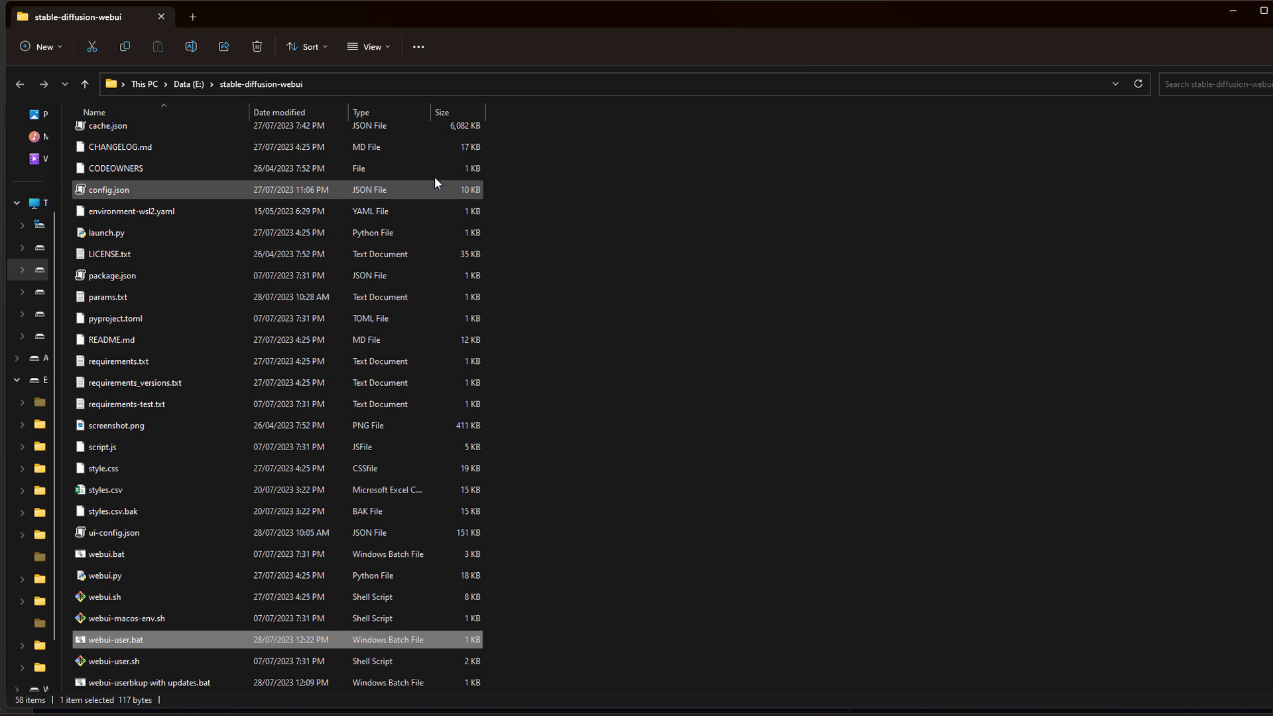
{"action": "left_click", "coordinate": [319, 86]}
{"action": "left_click", "coordinate": [117, 643]}
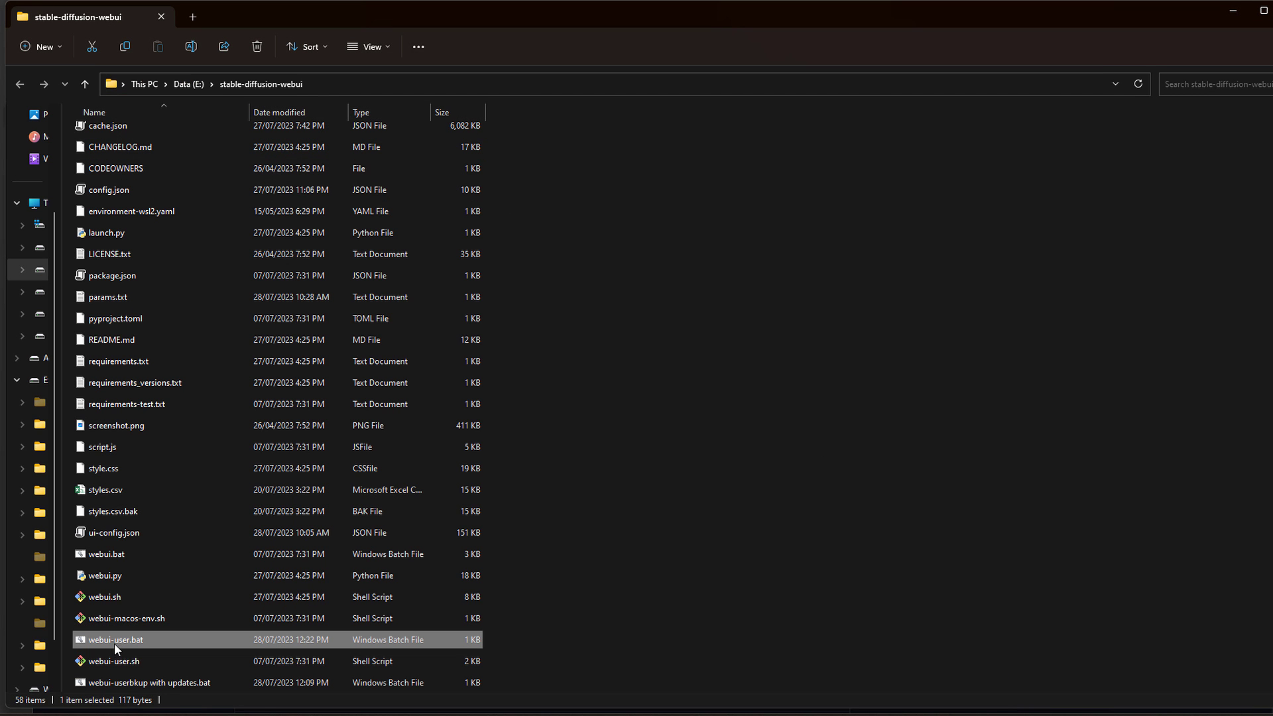
{"action": "right_click", "coordinate": [126, 649]}
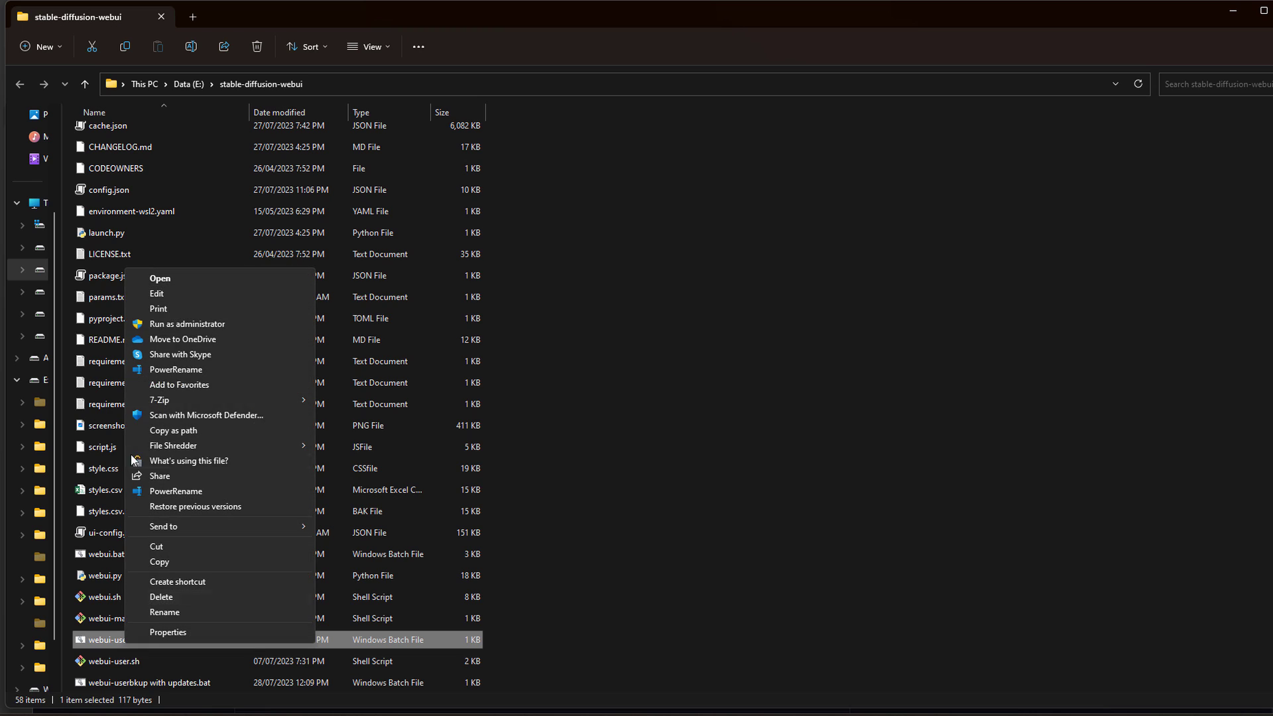
{"action": "left_click", "coordinate": [166, 297]}
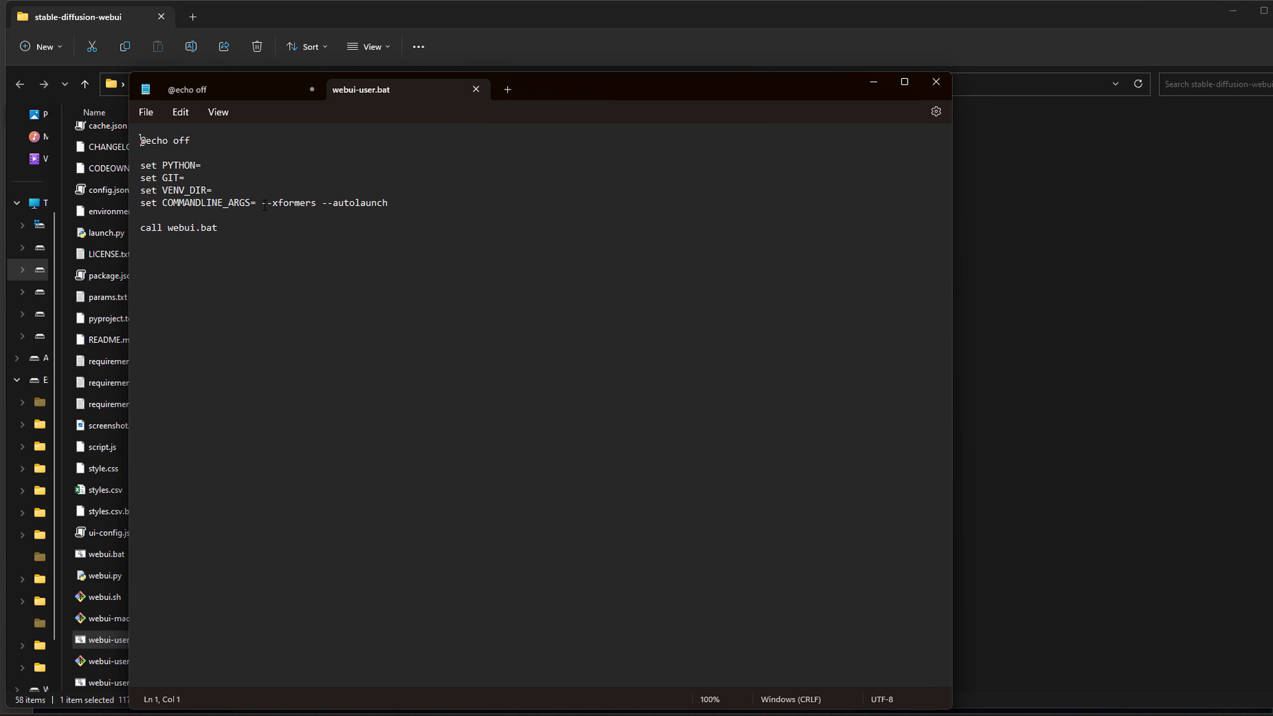
Insert a 'git pull' line before call webui.bat, keeping the --xformers --autolaunch arguments
{"action": "left_click_drag", "start_coordinate": [265, 203], "coordinate": [391, 202]}
{"action": "key", "text": "BackSpace"}
{"action": "key", "text": "ctrl+z"}
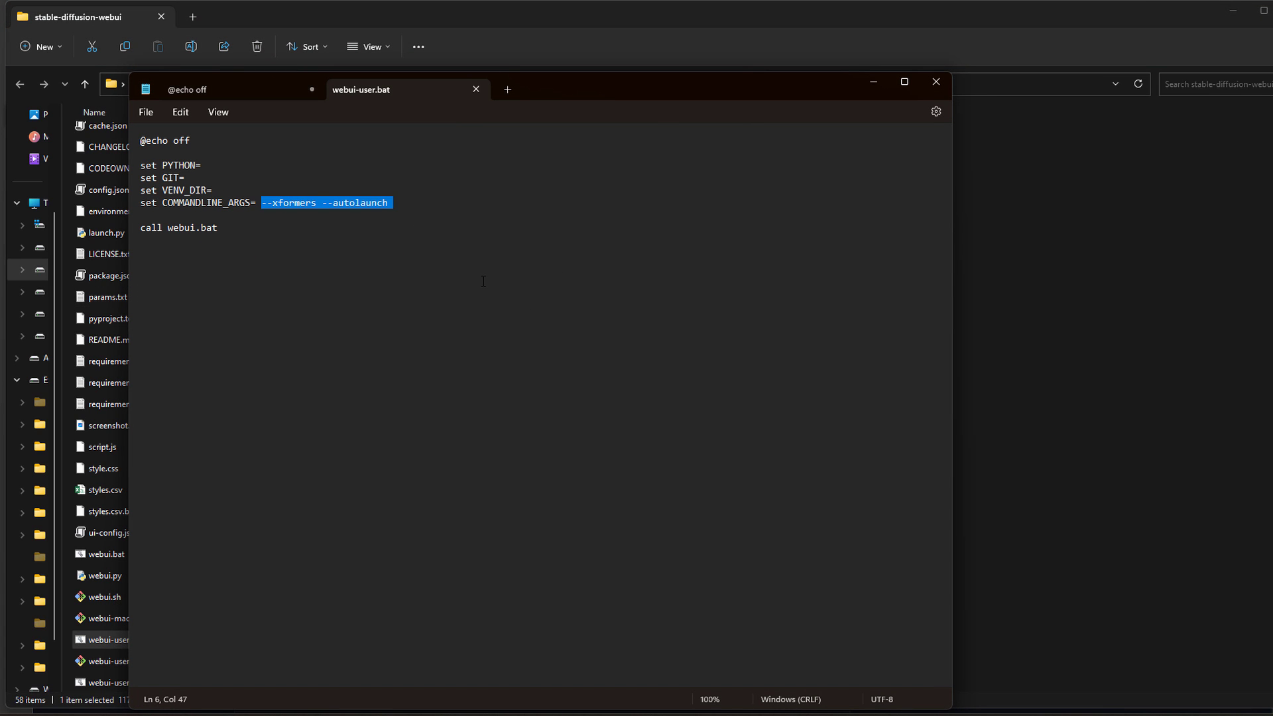
{"action": "left_click_drag", "start_coordinate": [266, 203], "coordinate": [394, 204]}
{"action": "left_click", "coordinate": [393, 214]}
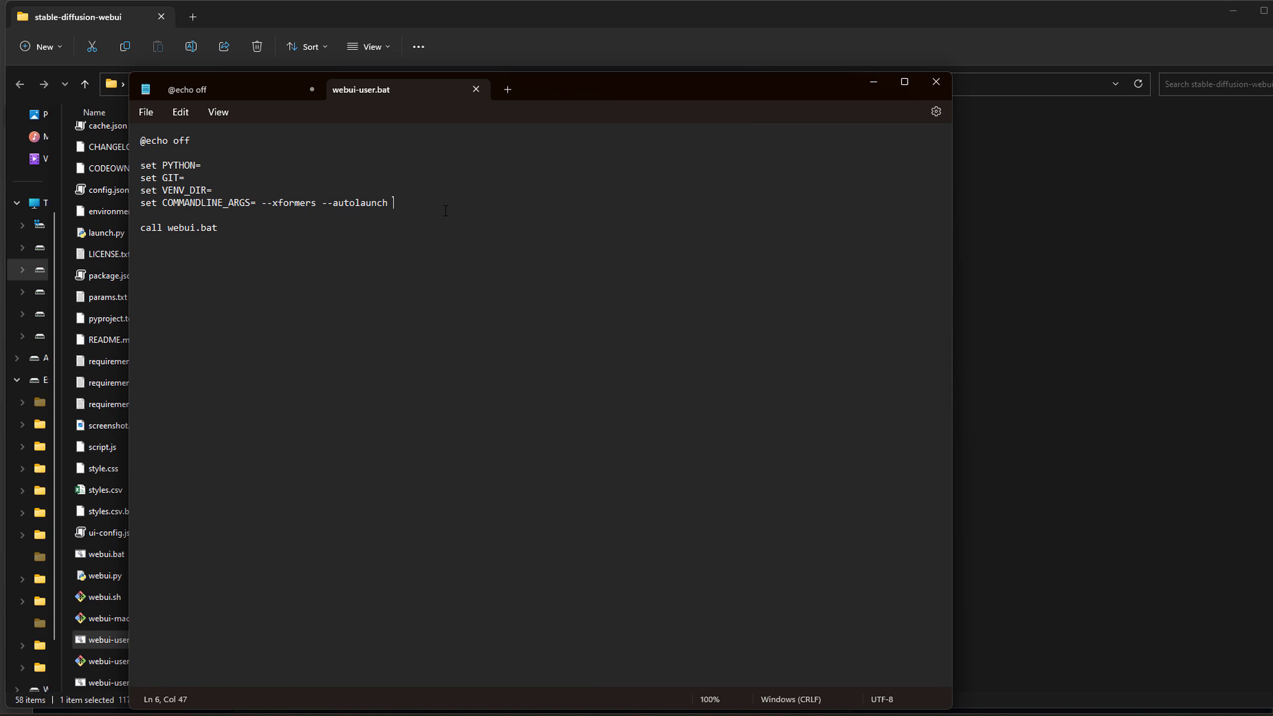
{"action": "key", "text": "Return"}
{"action": "left_click", "coordinate": [153, 227]}
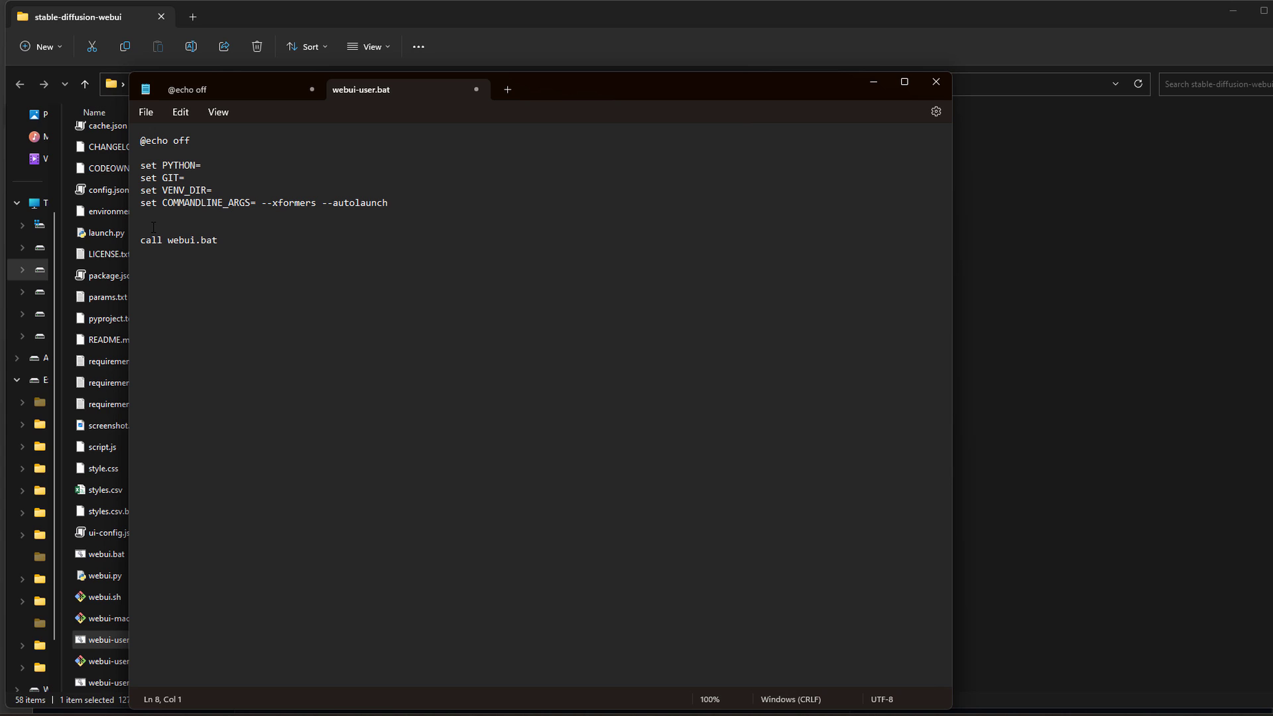
{"action": "type", "text": "git pull"}
{"action": "left_click", "coordinate": [629, 12]}
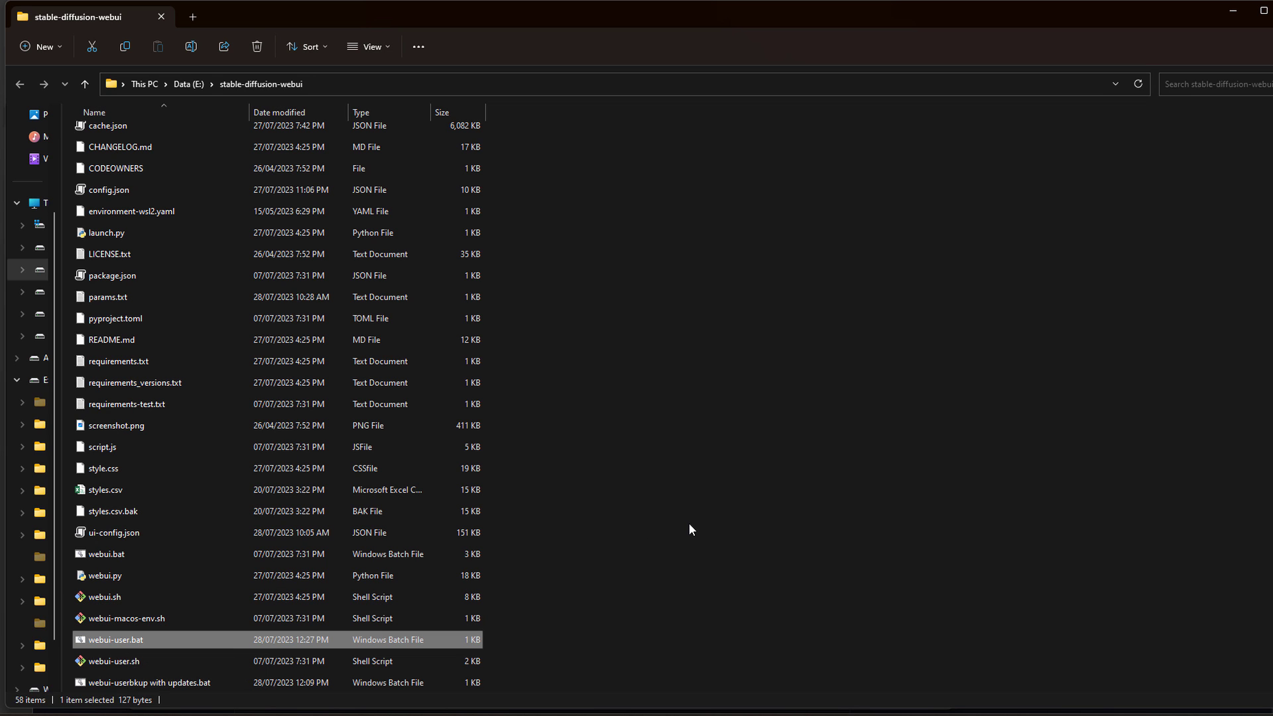
From the Stability AI Hugging Face page, open the stable-diffusion-xl-base-1.0 model card
{"action": "key", "text": "alt+Tab"}
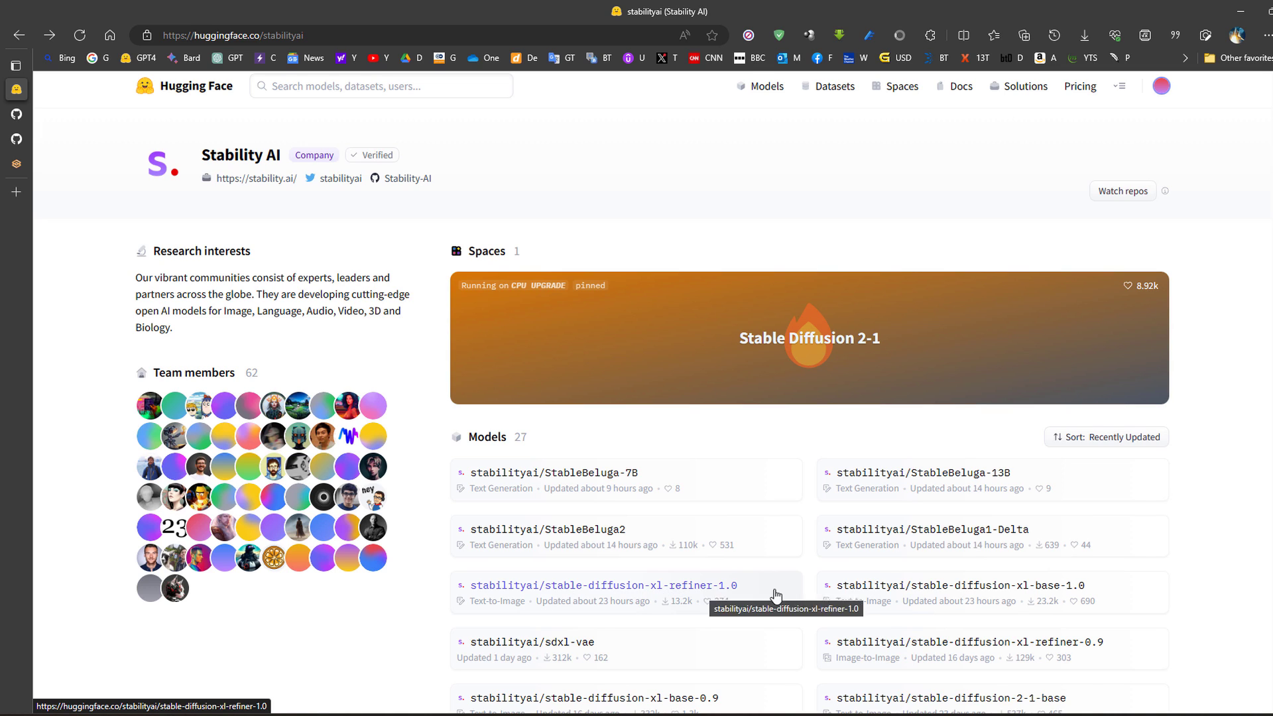
{"action": "left_click", "coordinate": [942, 586]}
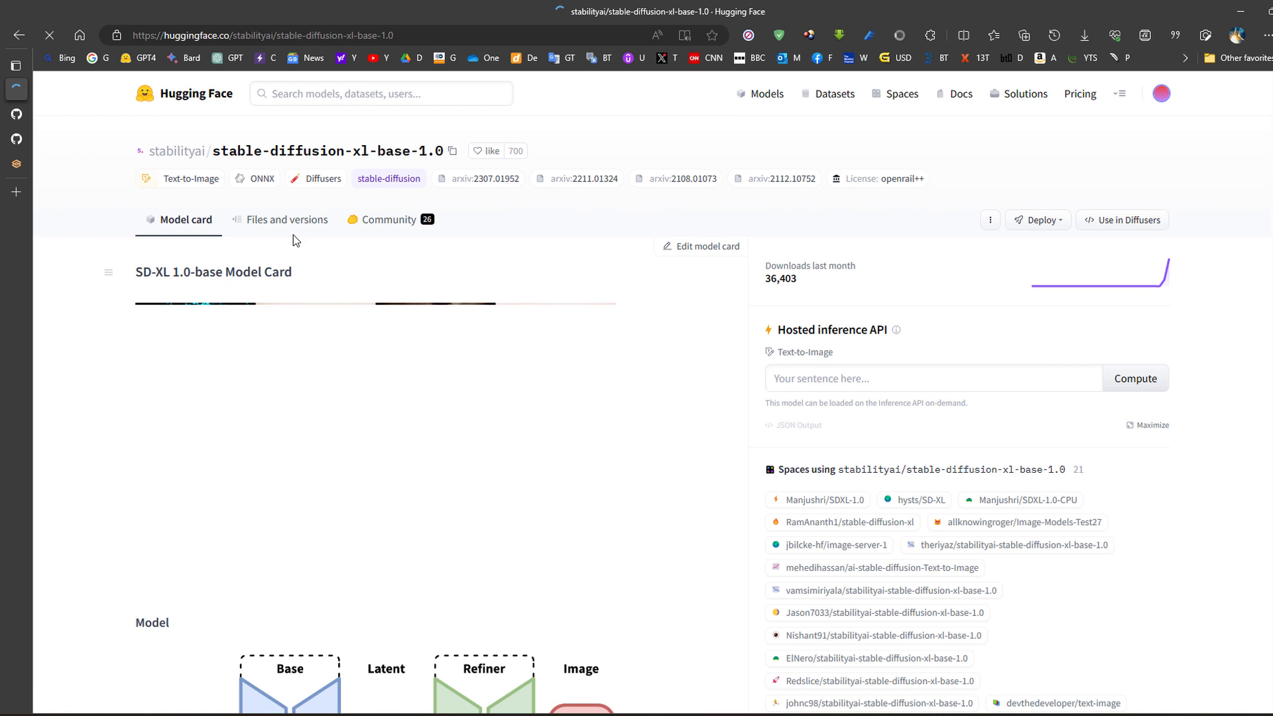
Start saving sd_xl_base_1.0.safetensors to models\Stable-diffusion, then cancel since it already exists
{"action": "left_click", "coordinate": [295, 227]}
{"action": "scroll", "coordinate": [395, 565], "scroll_direction": "down", "scroll_amount": 2}
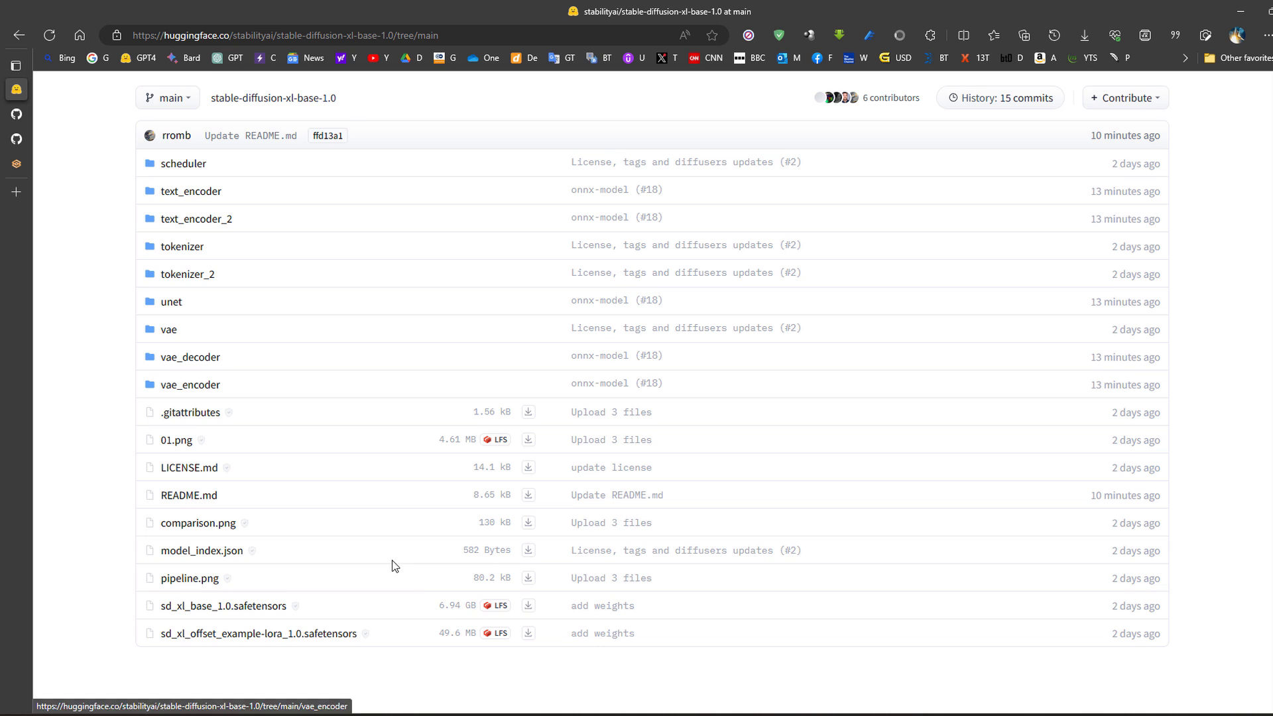
{"action": "left_click", "coordinate": [528, 608]}
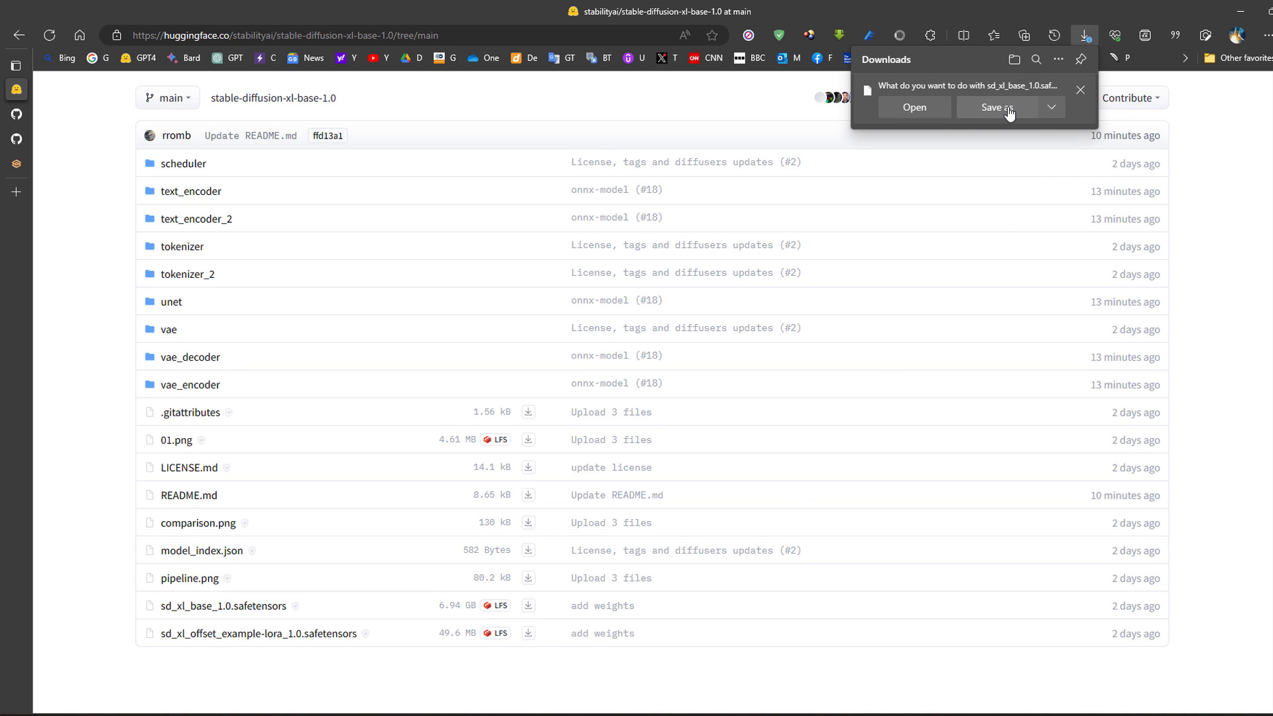
{"action": "left_click", "coordinate": [1009, 112]}
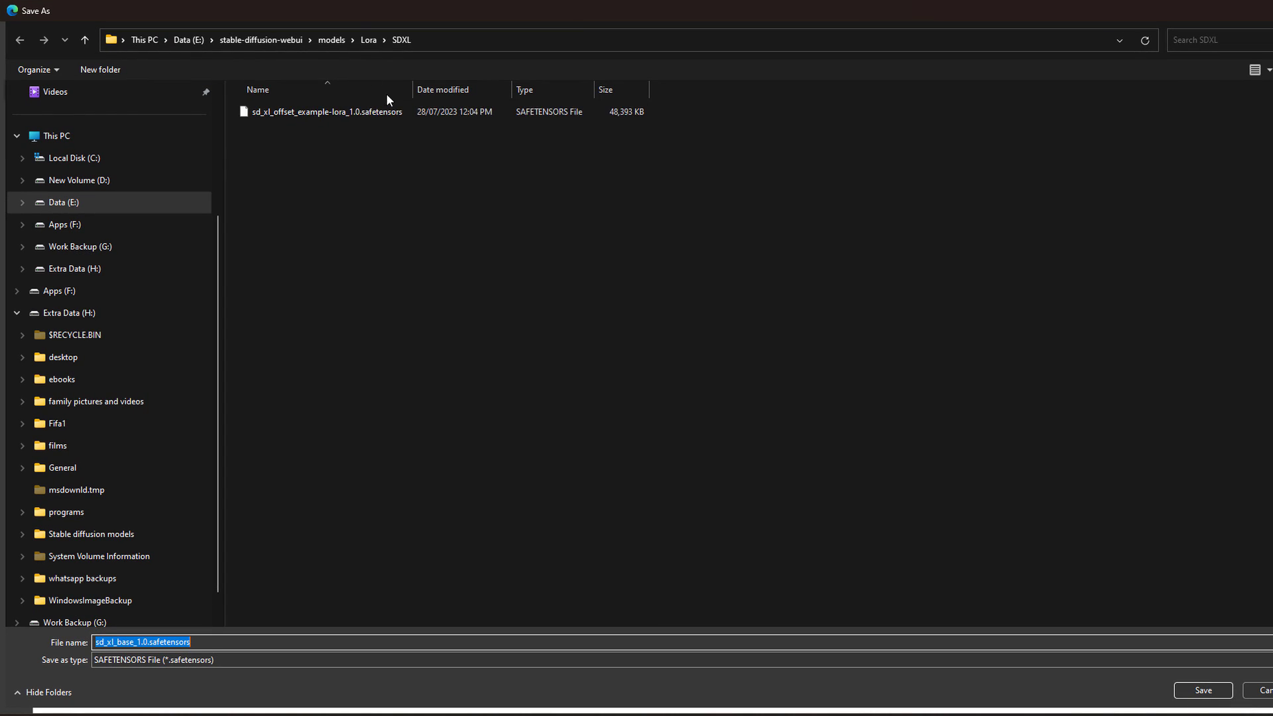
{"action": "left_click", "coordinate": [332, 40]}
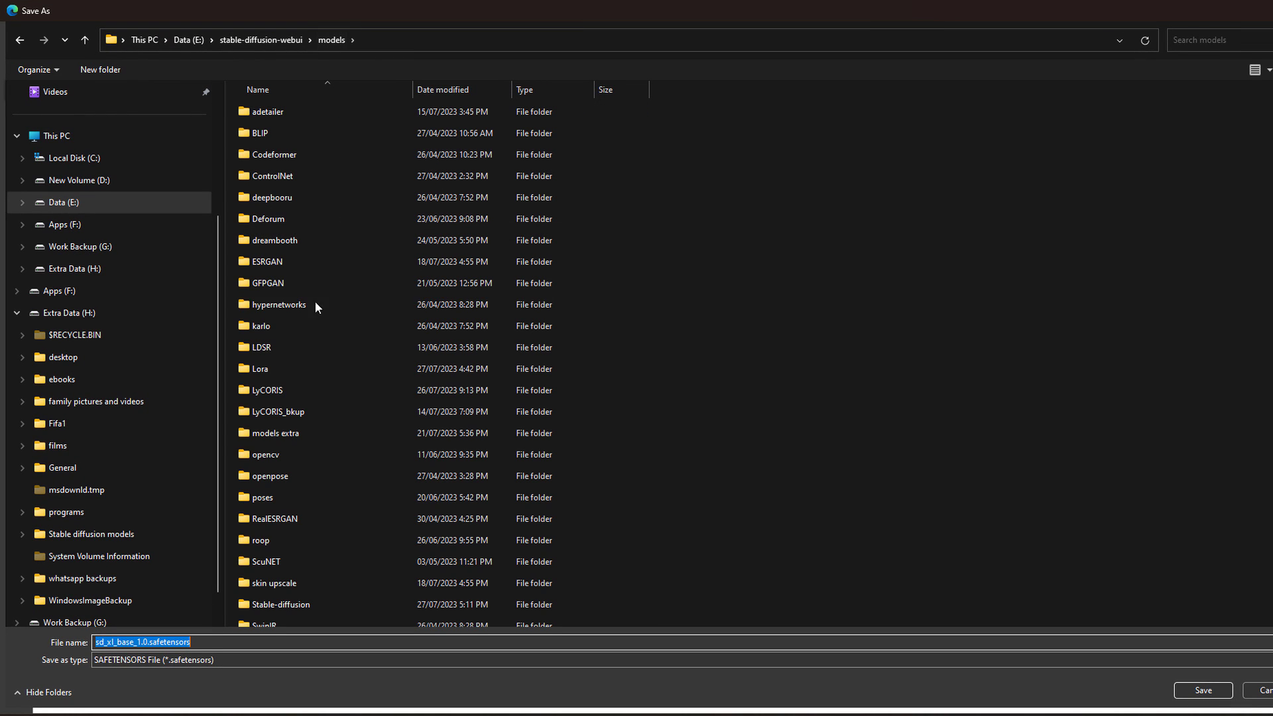
{"action": "double_click", "coordinate": [299, 604]}
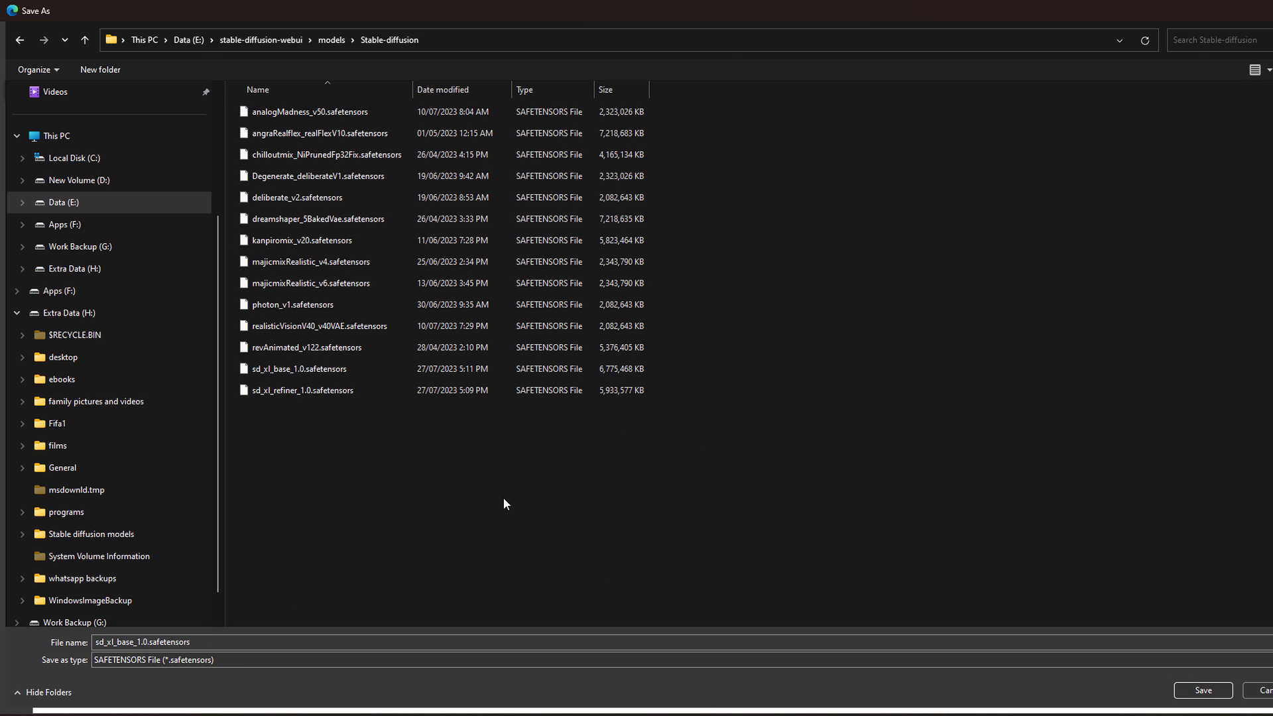
{"action": "key", "text": "Escape"}
{"action": "key", "text": "Escape"}
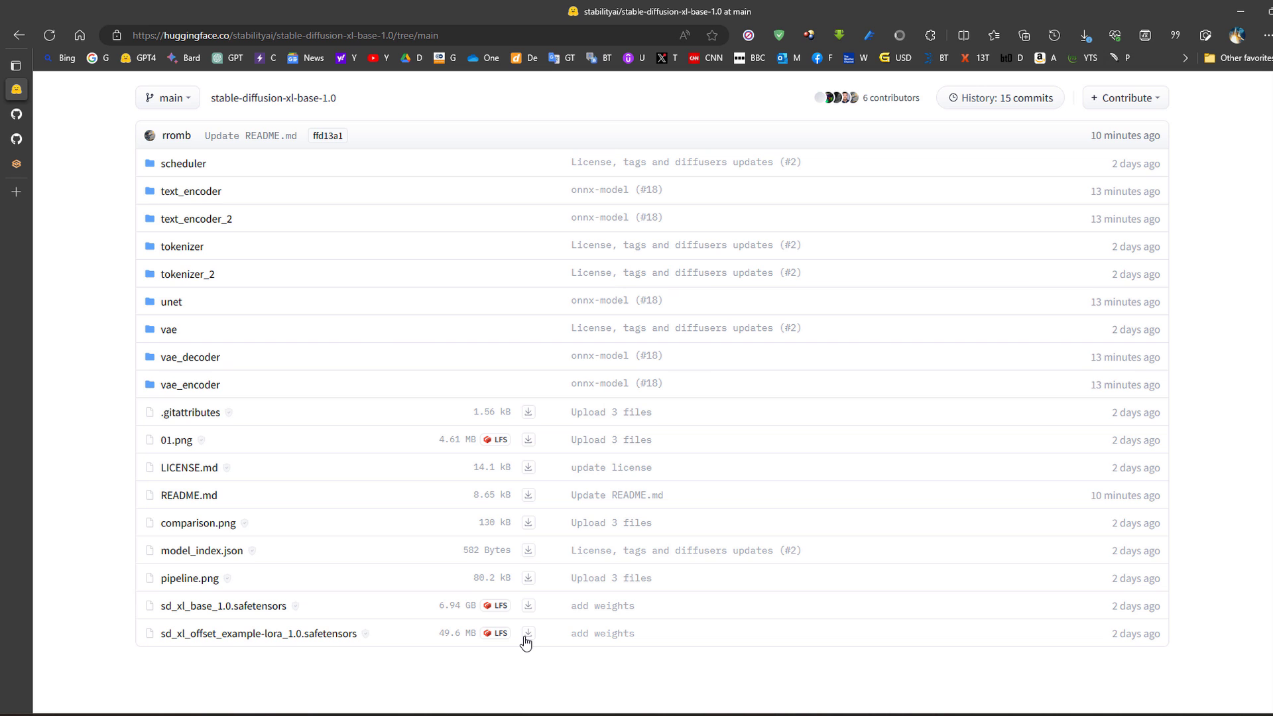
Choose a save location for sd_xl_offset_example-lora_1.0.safetensors, then cancel as it's already in Lora\SDXL
{"action": "key", "text": "ctrl+j"}
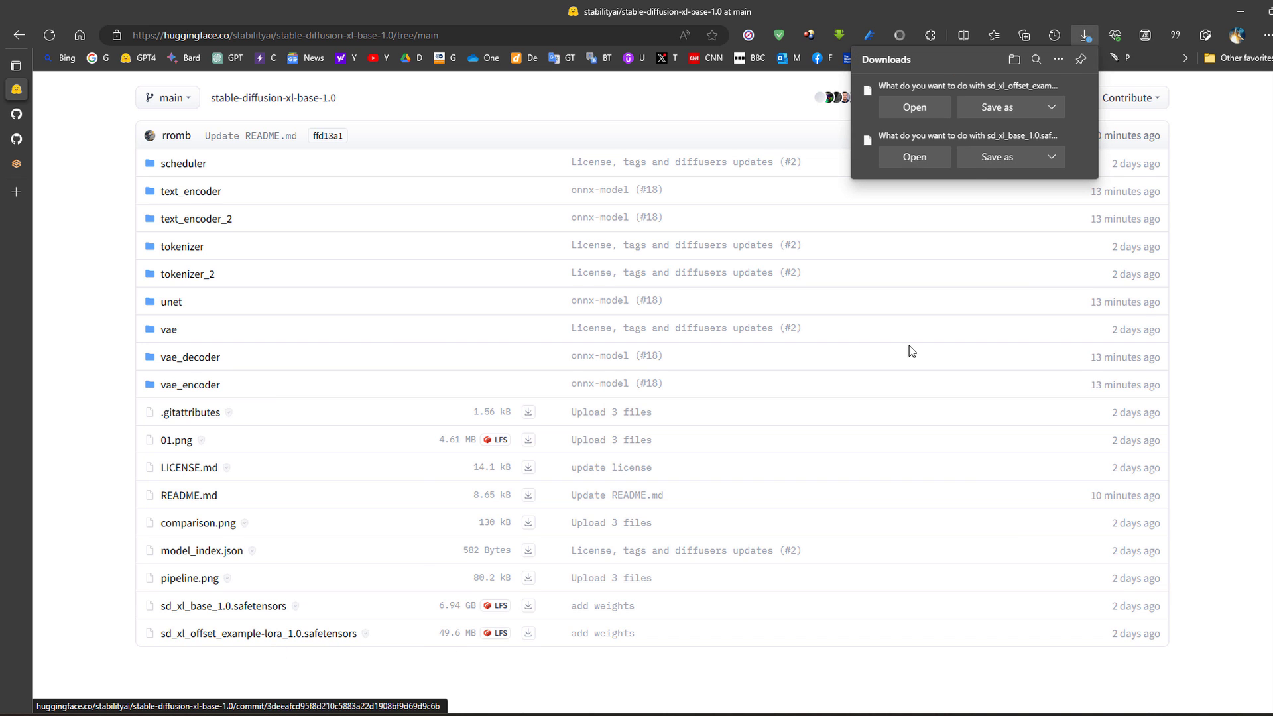
{"action": "left_click", "coordinate": [1030, 111]}
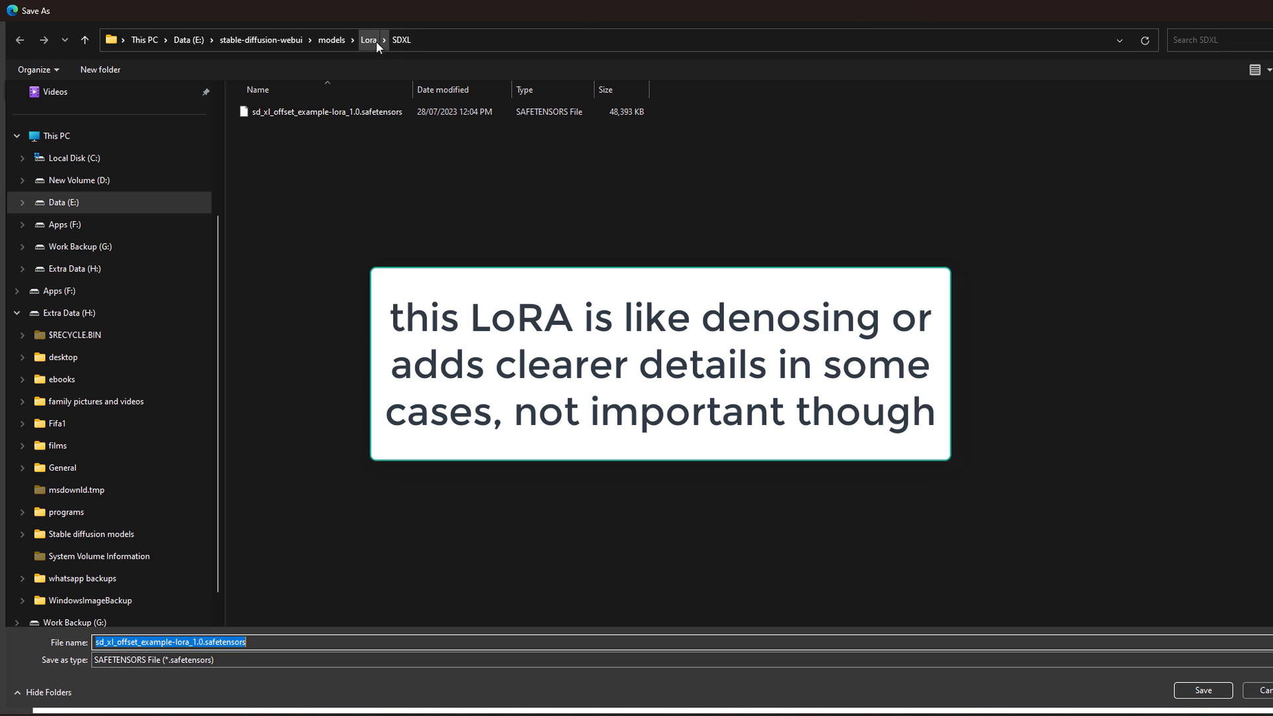
{"action": "key", "text": "Escape"}
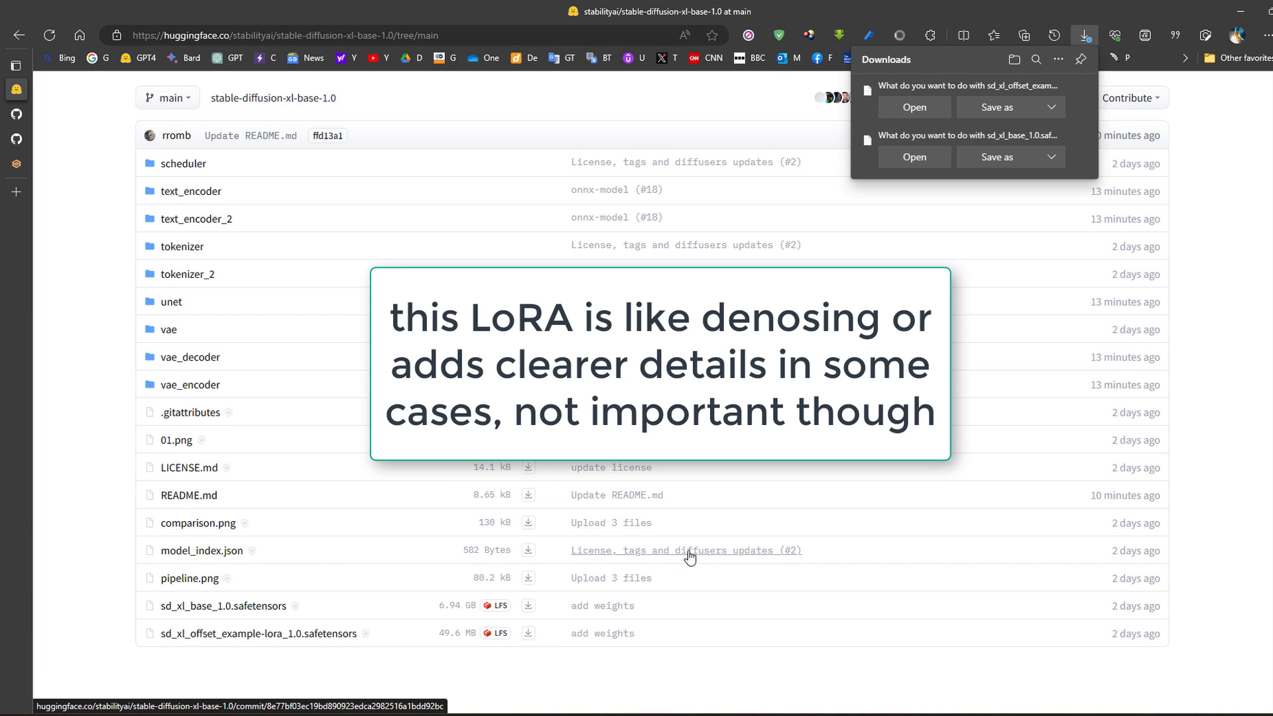
Go back to Stability AI, view the stable-diffusion-xl-refiner-1.0 files, then return to the web UI
{"action": "left_click", "coordinate": [690, 557]}
{"action": "left_click", "coordinate": [19, 36]}
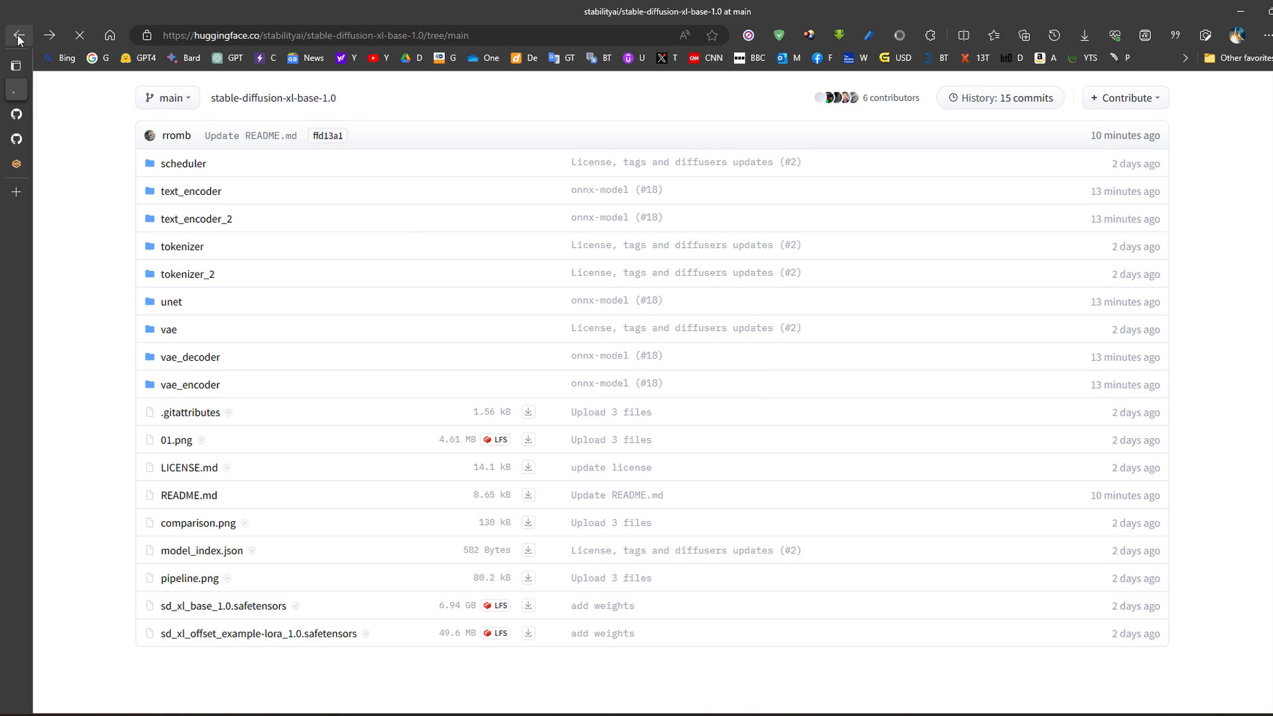
{"action": "left_click", "coordinate": [19, 37]}
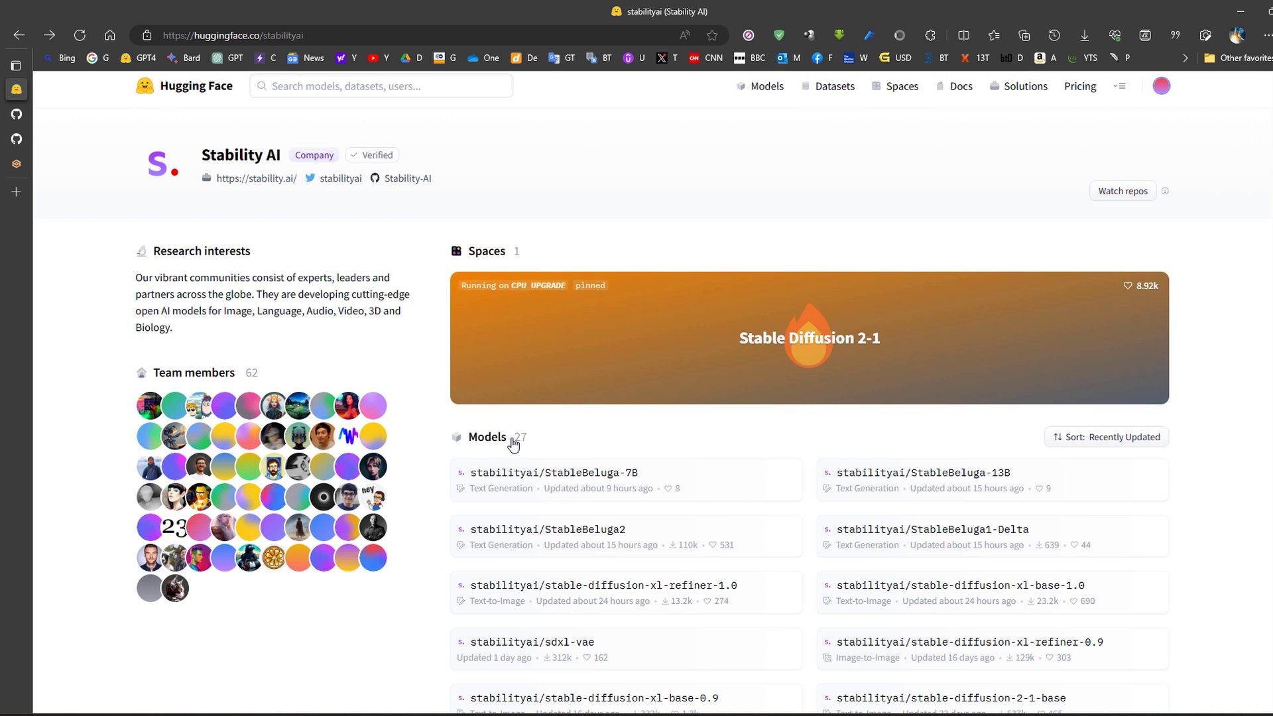
{"action": "left_click", "coordinate": [634, 592]}
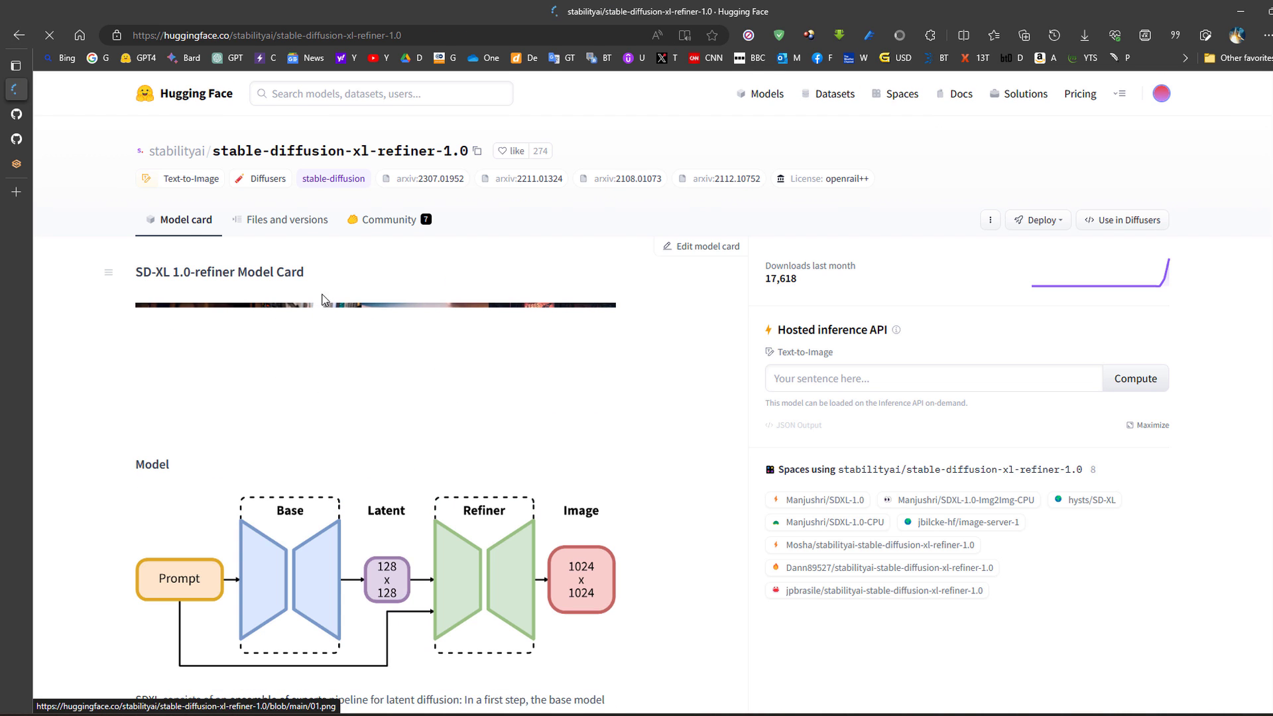
{"action": "left_click", "coordinate": [284, 220]}
{"action": "scroll", "coordinate": [265, 312], "scroll_direction": "down", "scroll_amount": 1}
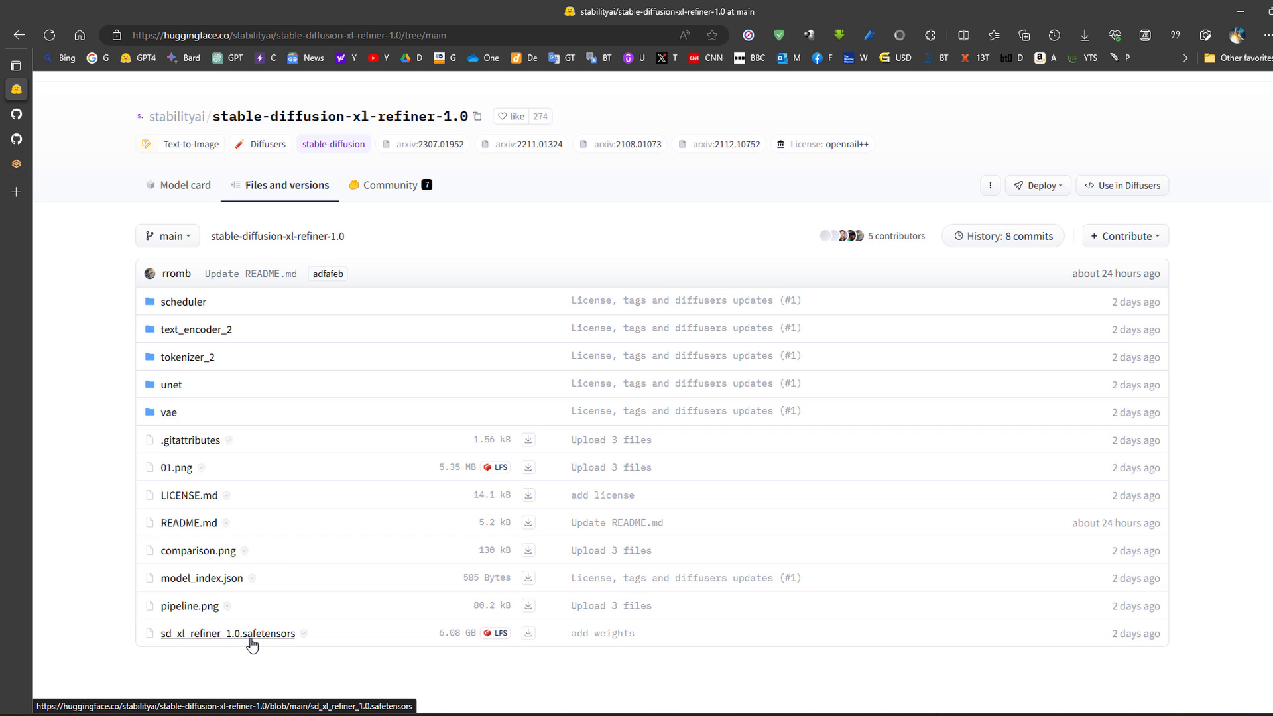
{"action": "key", "text": "ctrl+4"}
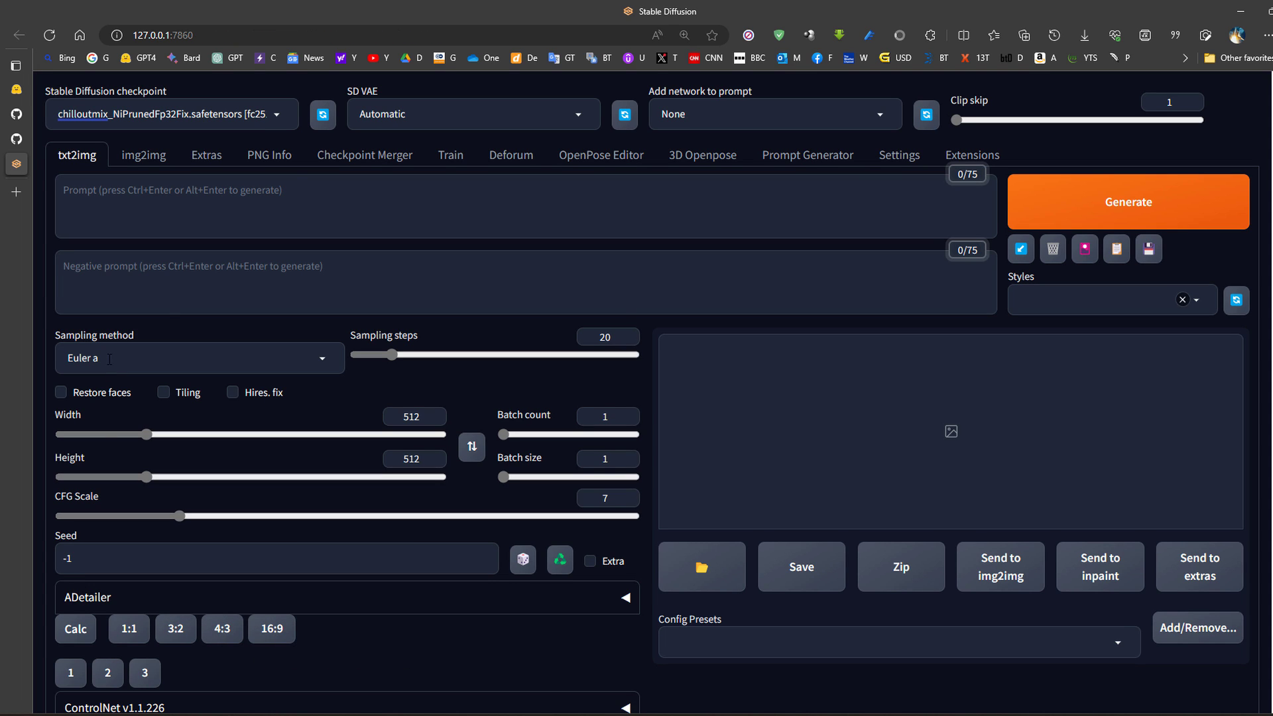
Load sd_xl_base_1.0 and generate 'a photo of a mountain' at 768×1024, hitting CUDA OutOfMemoryError
{"action": "left_click", "coordinate": [279, 118]}
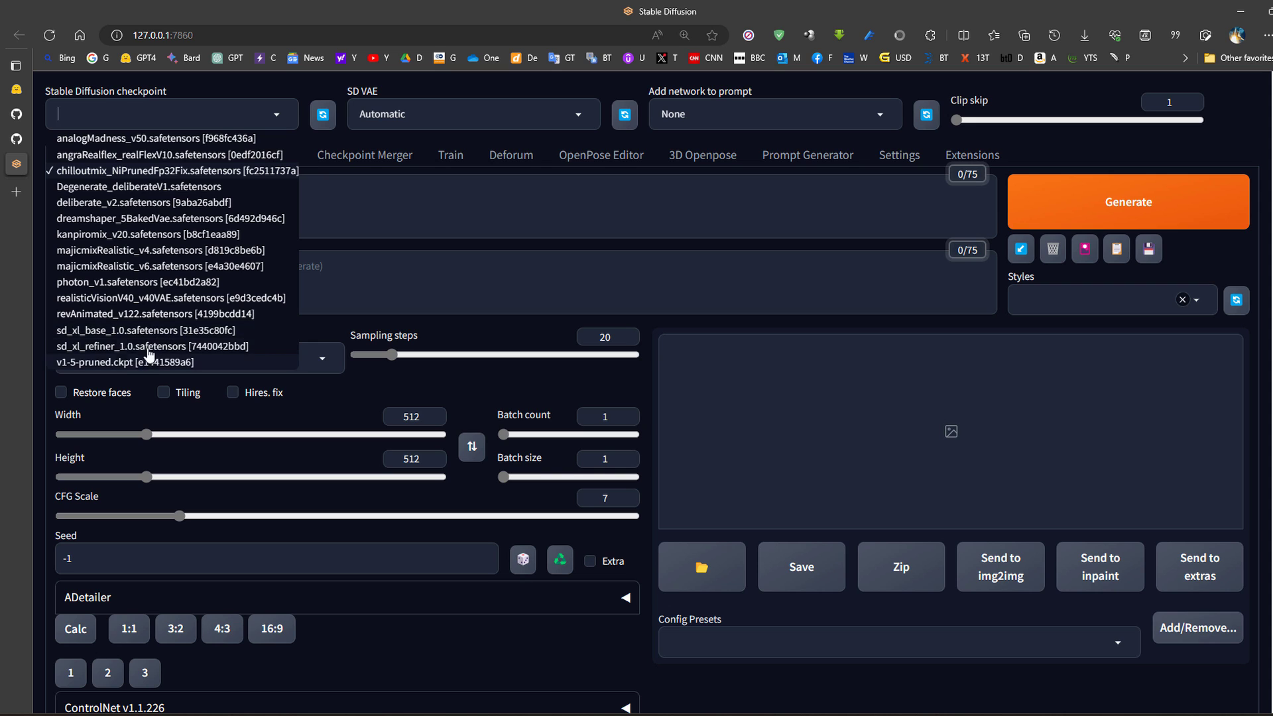
{"action": "left_click", "coordinate": [130, 331]}
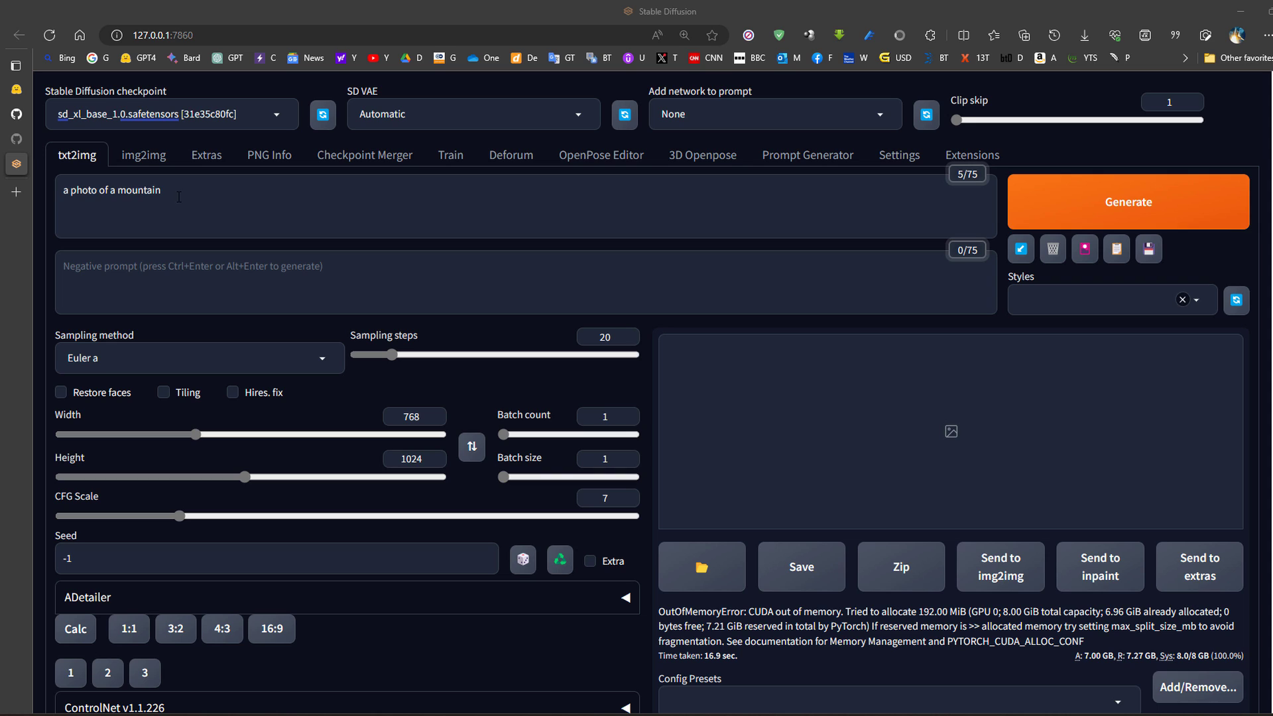
{"action": "left_click_drag", "start_coordinate": [179, 197], "coordinate": [58, 196]}
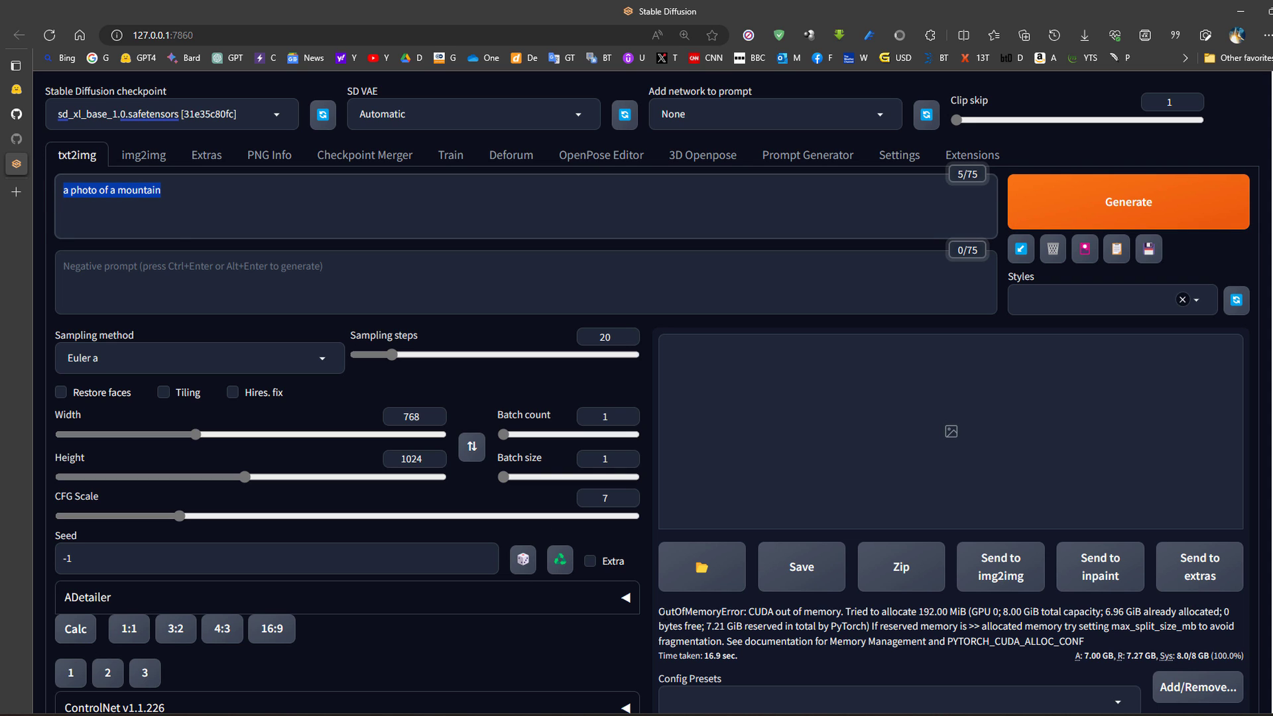
{"action": "double_click", "coordinate": [761, 611]}
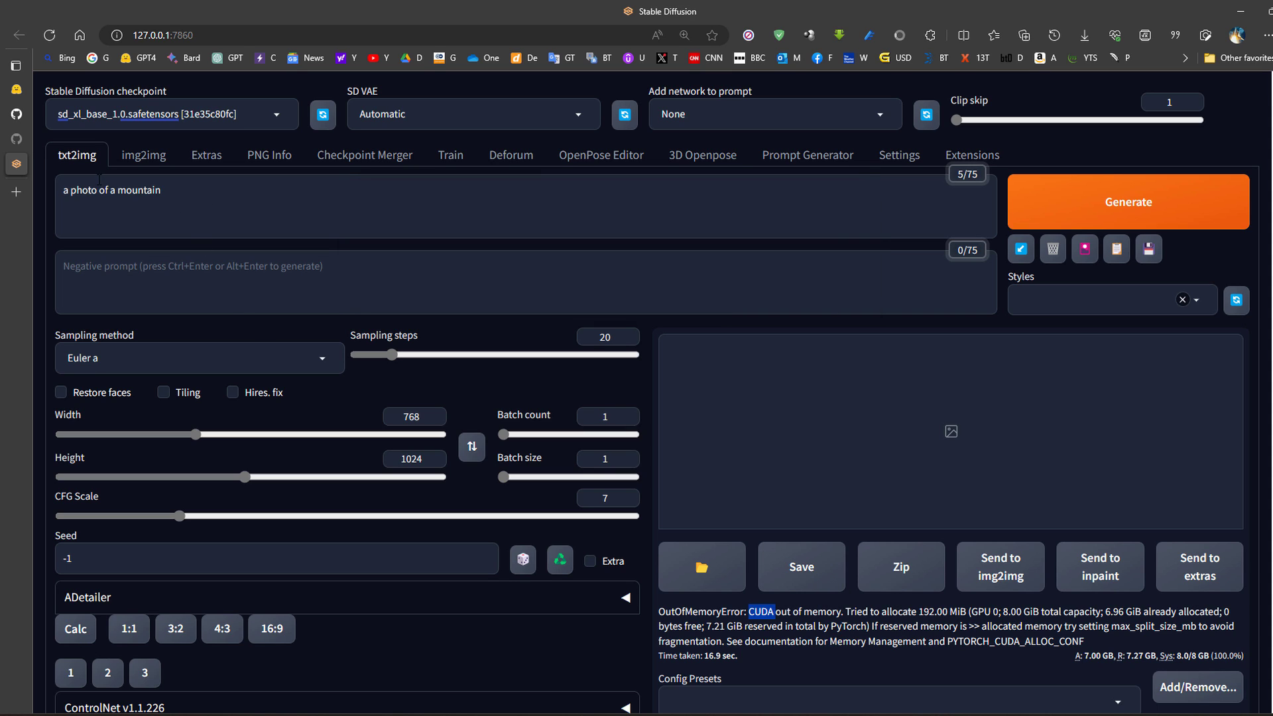
On the Optimizations wiki page, highlight the --medvram and --lowvram entries in the command-line table
{"action": "left_click", "coordinate": [29, 140]}
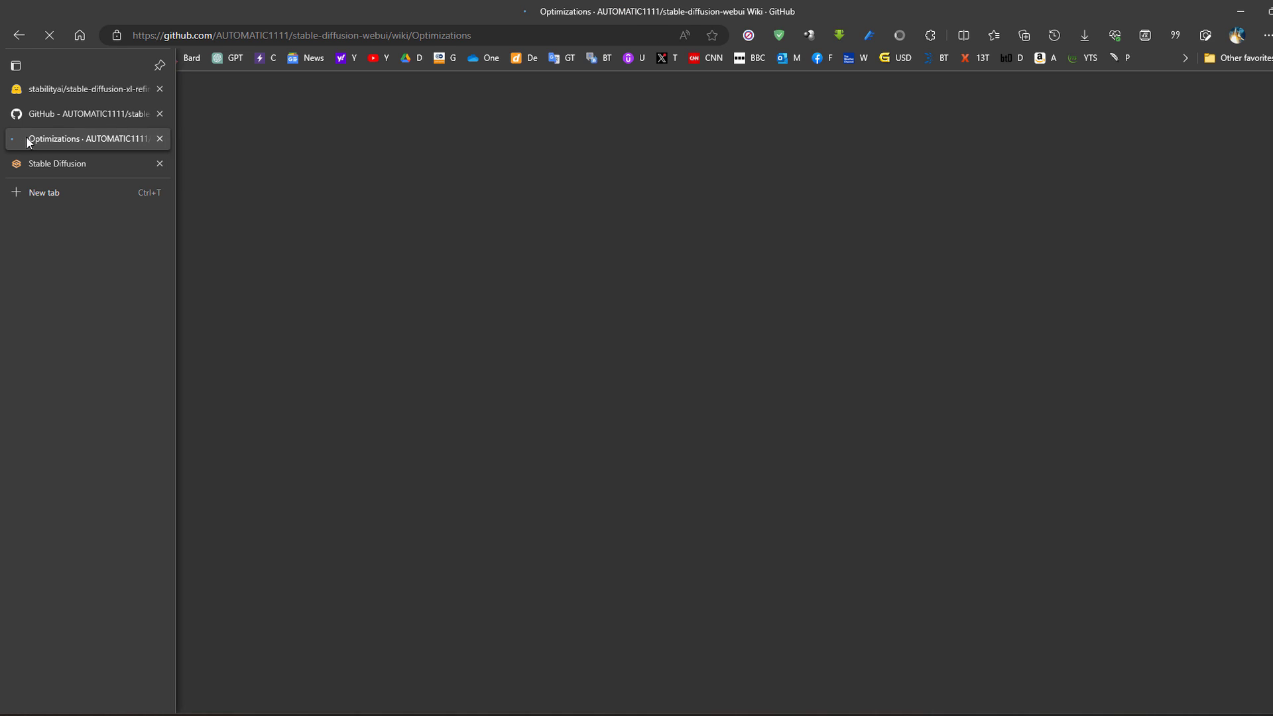
{"action": "scroll", "coordinate": [249, 535], "scroll_direction": "down", "scroll_amount": 3}
{"action": "scroll", "coordinate": [249, 535], "scroll_direction": "down", "scroll_amount": 3}
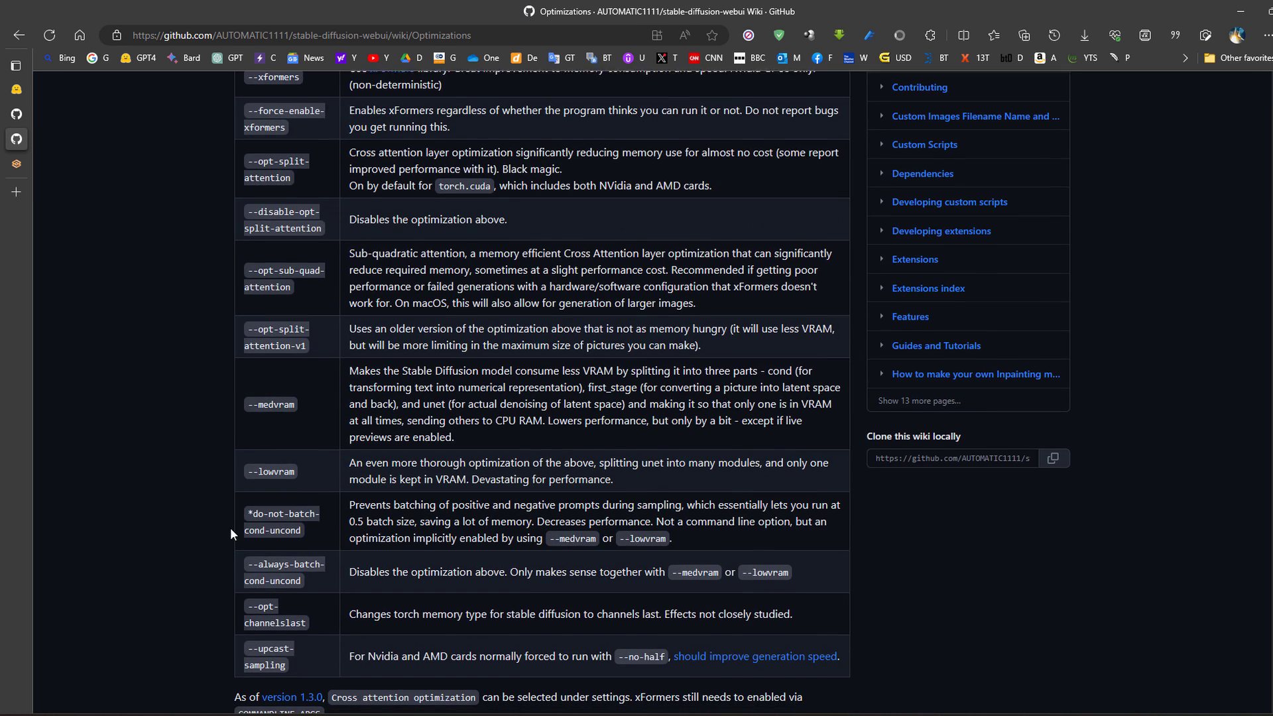
{"action": "left_click_drag", "start_coordinate": [247, 404], "coordinate": [292, 403]}
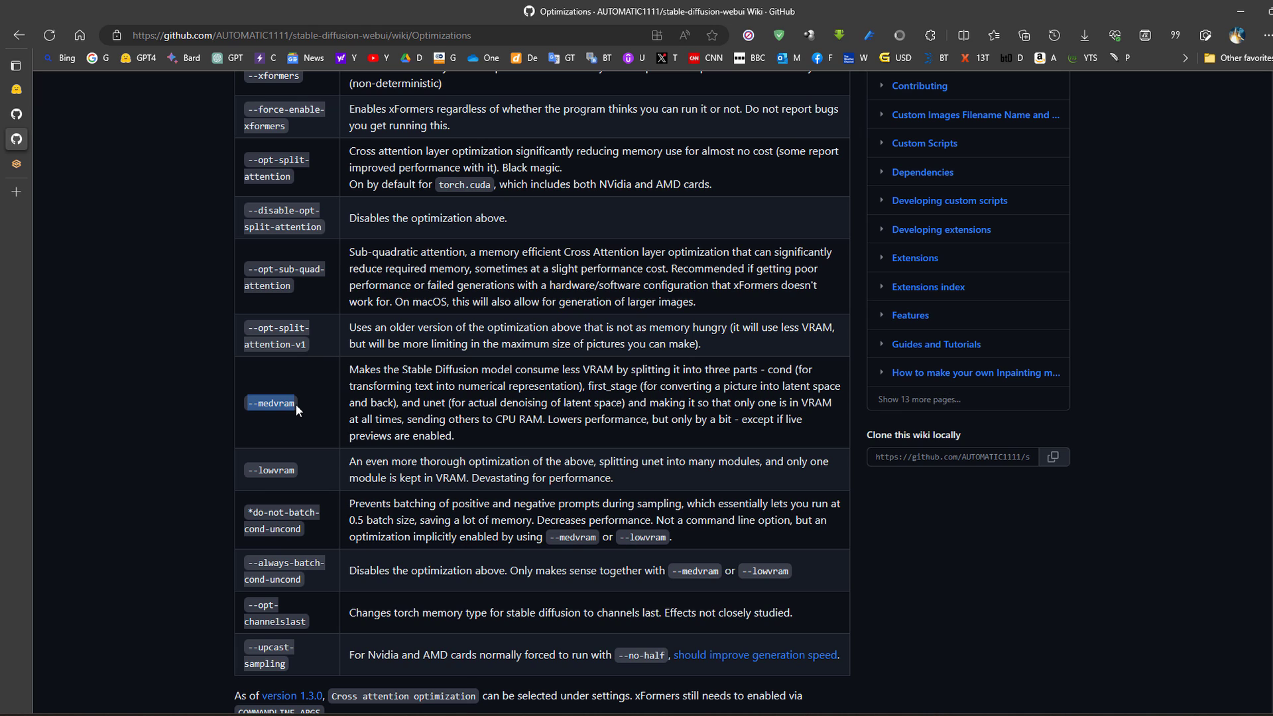
{"action": "left_click_drag", "start_coordinate": [248, 471], "coordinate": [305, 473]}
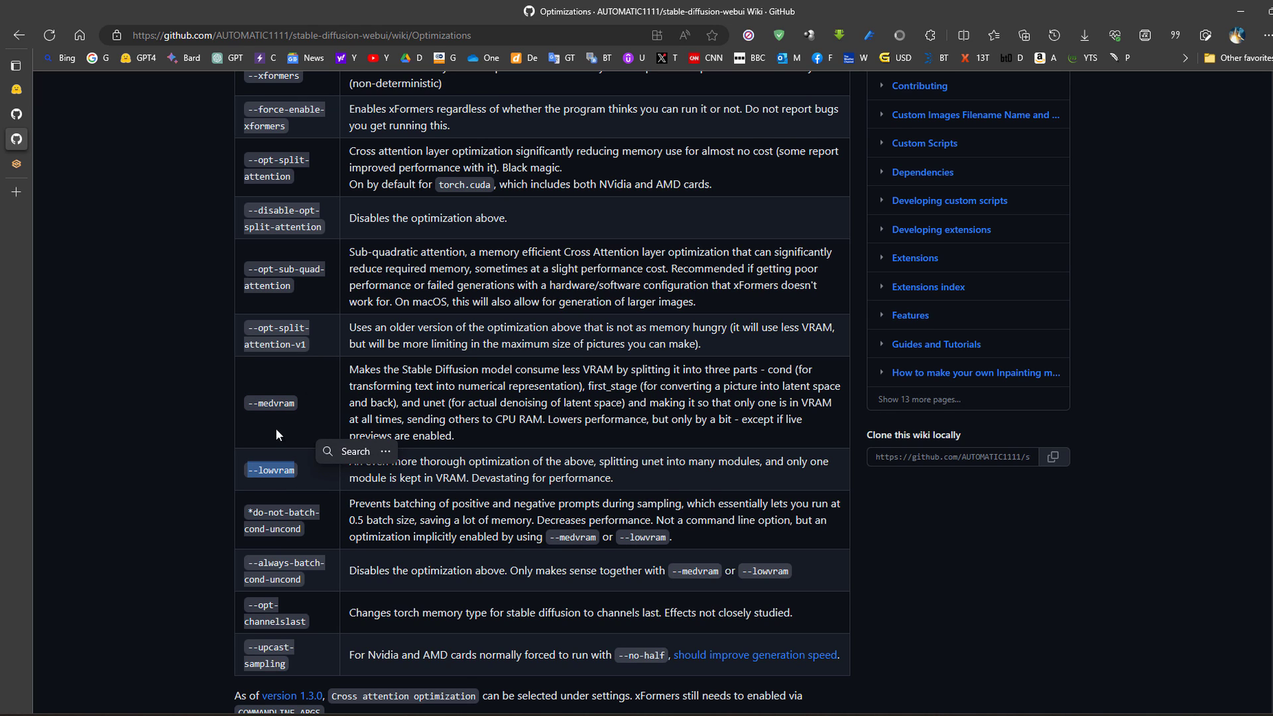
{"action": "left_click_drag", "start_coordinate": [247, 405], "coordinate": [295, 404]}
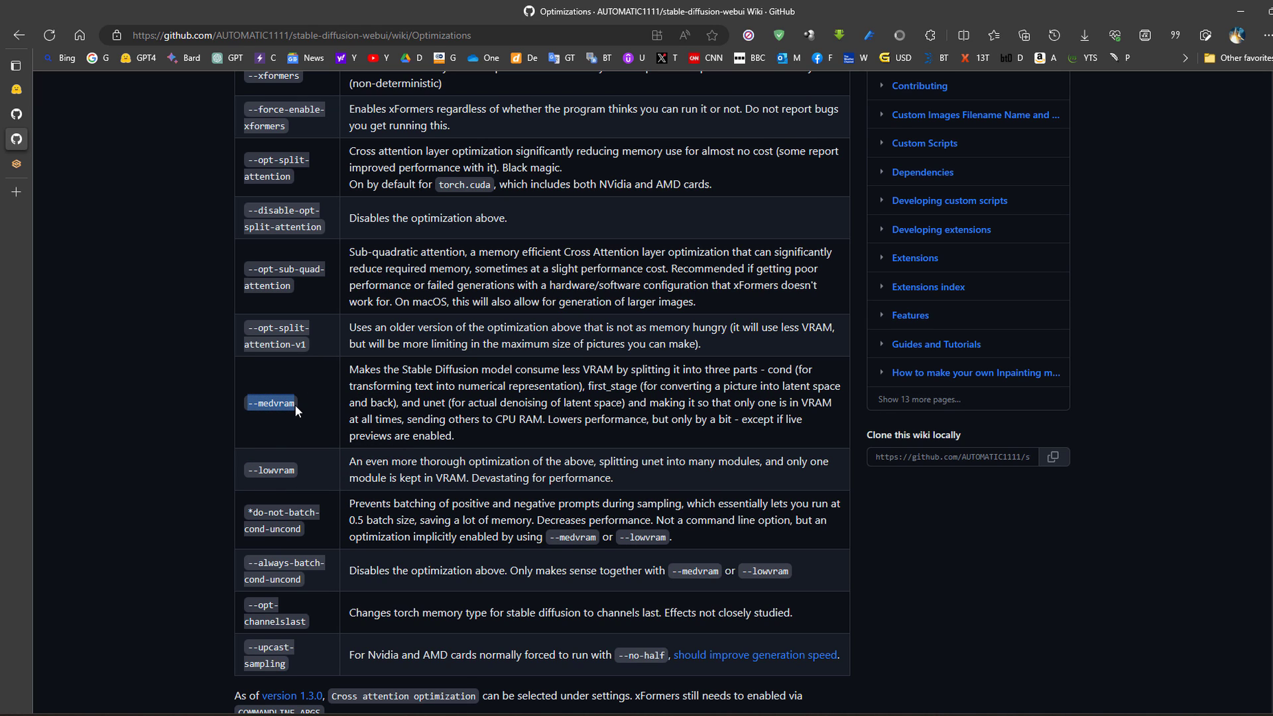
{"action": "left_click_drag", "start_coordinate": [247, 472], "coordinate": [297, 470]}
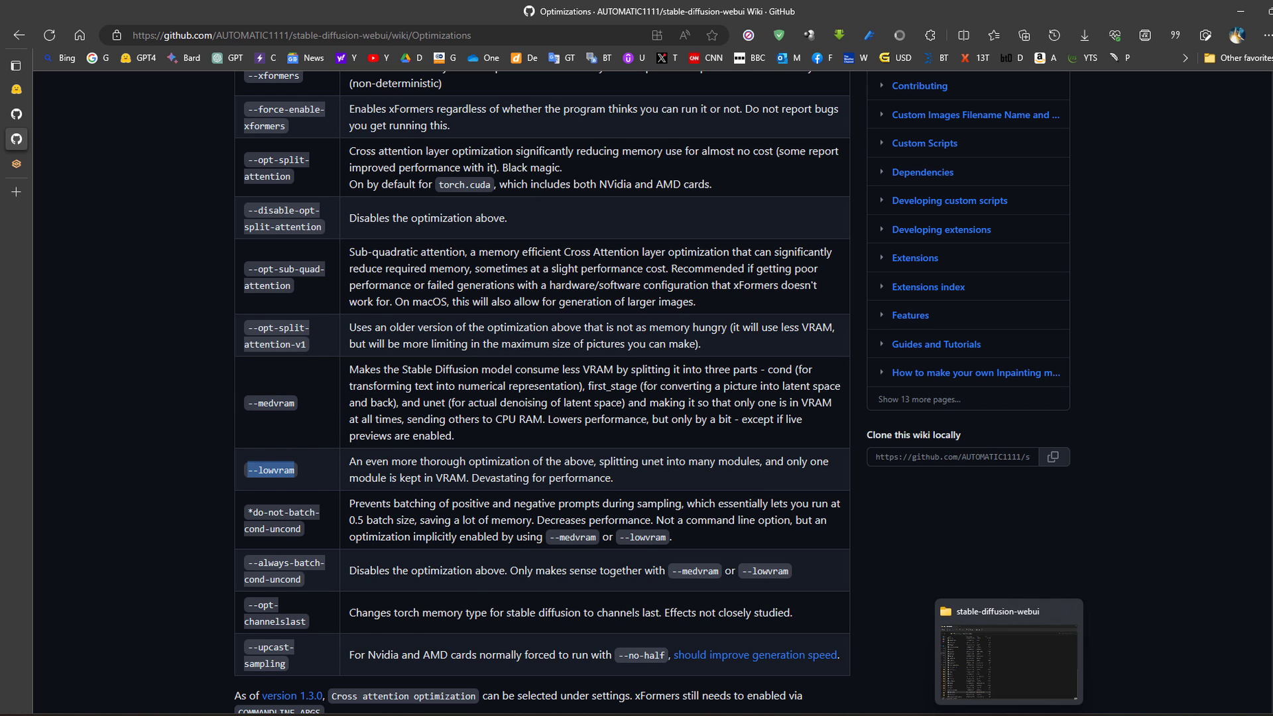
Open webui-user.bat in Notepad and append --medvram to the COMMANDLINE_ARGS line
{"action": "left_click", "coordinate": [1009, 653]}
{"action": "right_click", "coordinate": [137, 640]}
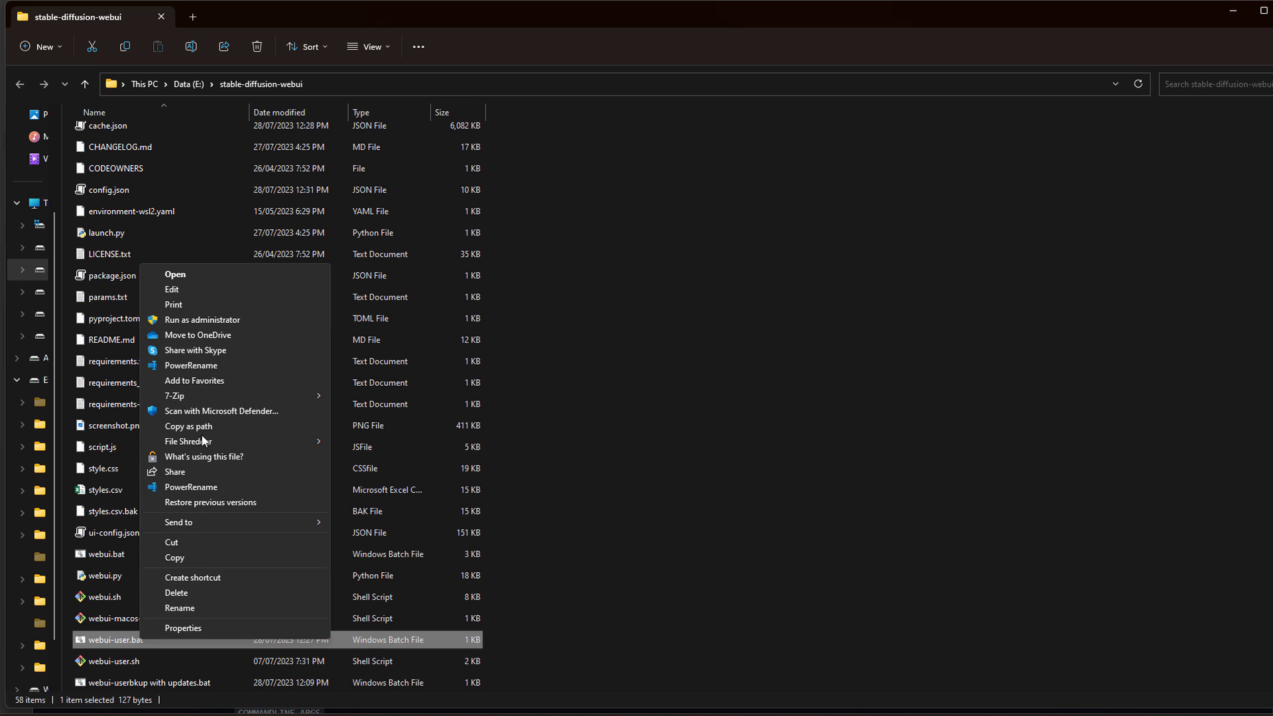
{"action": "left_click", "coordinate": [192, 289]}
{"action": "left_click", "coordinate": [401, 204]}
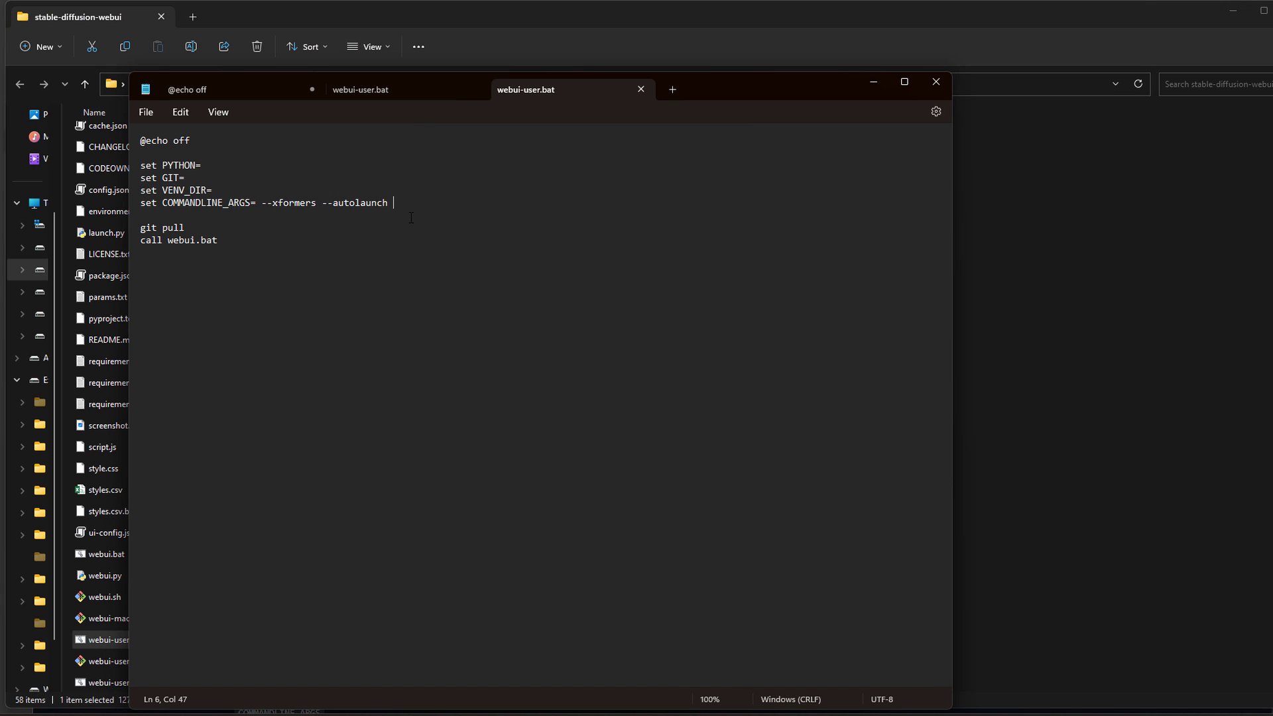
{"action": "type", "text": "--medvram"}
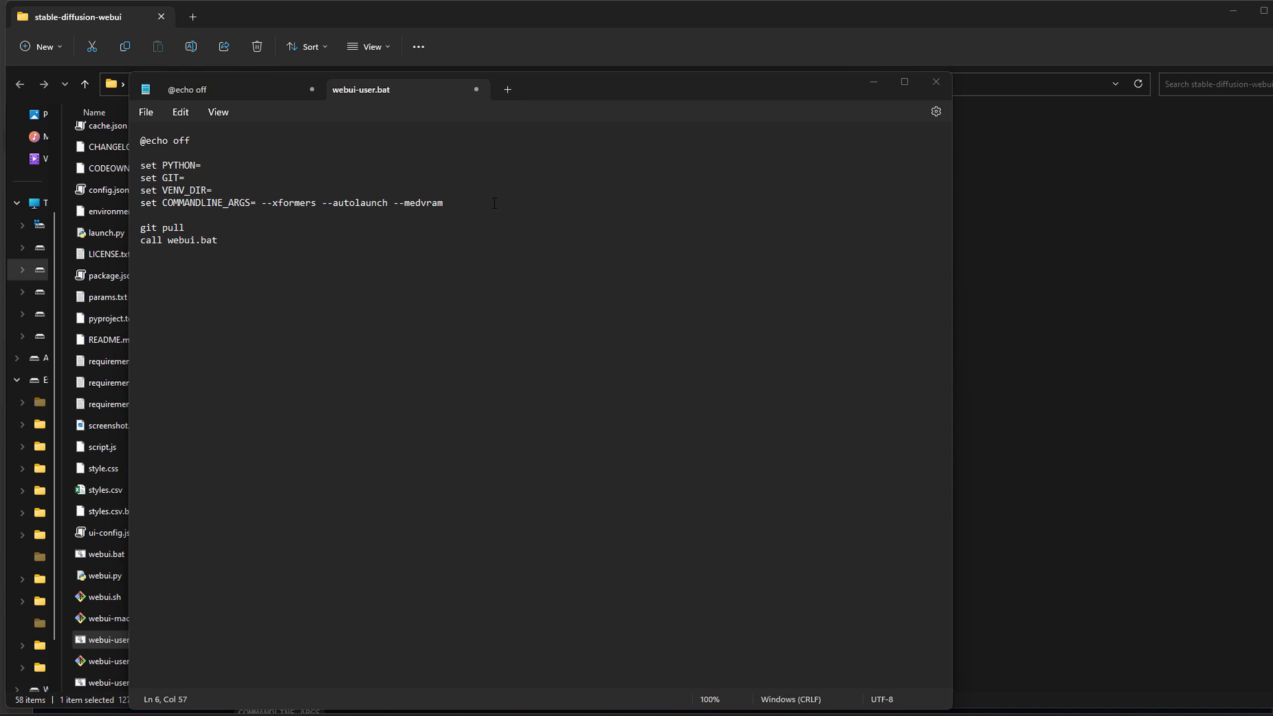
Add --update-check, delete the git pull line, then launch the web UI via webui-user.bat
{"action": "type", "text": "--update-check"}
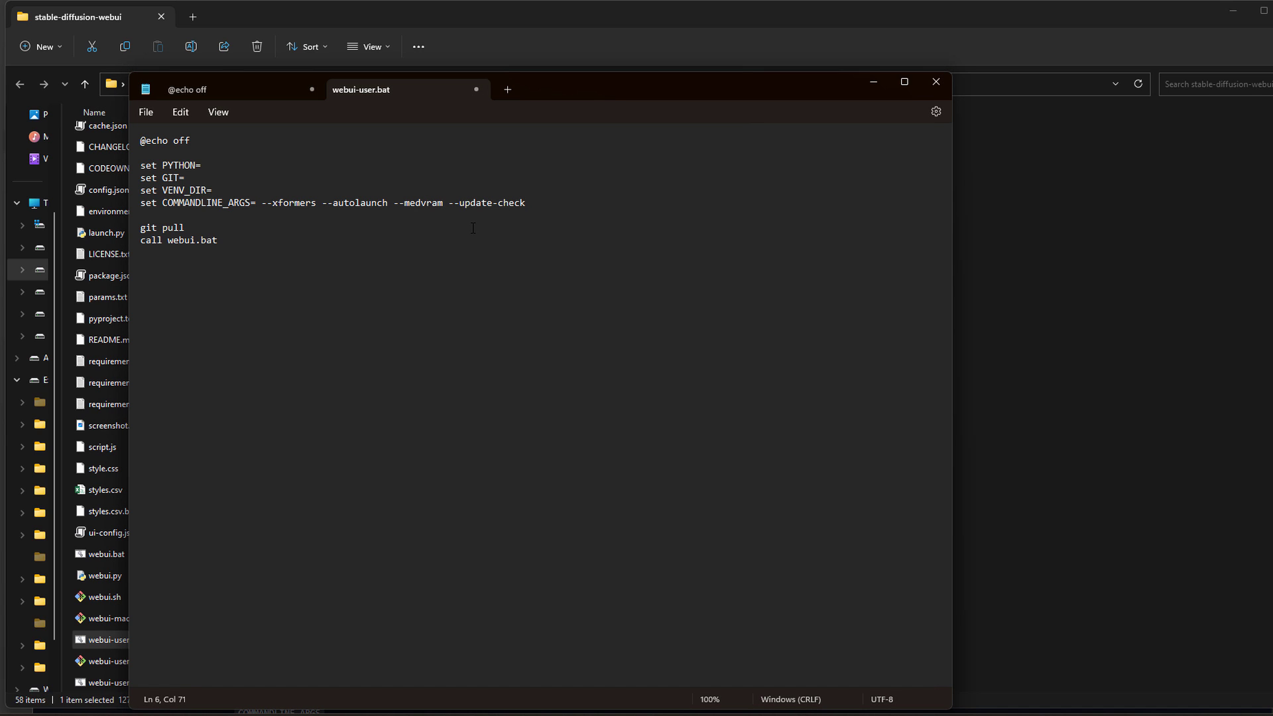
{"action": "left_click_drag", "start_coordinate": [201, 228], "coordinate": [146, 228]}
{"action": "key", "text": "BackSpace"}
{"action": "key", "text": "BackSpace"}
{"action": "key", "text": "BackSpace"}
{"action": "left_click_drag", "start_coordinate": [264, 205], "coordinate": [319, 208]}
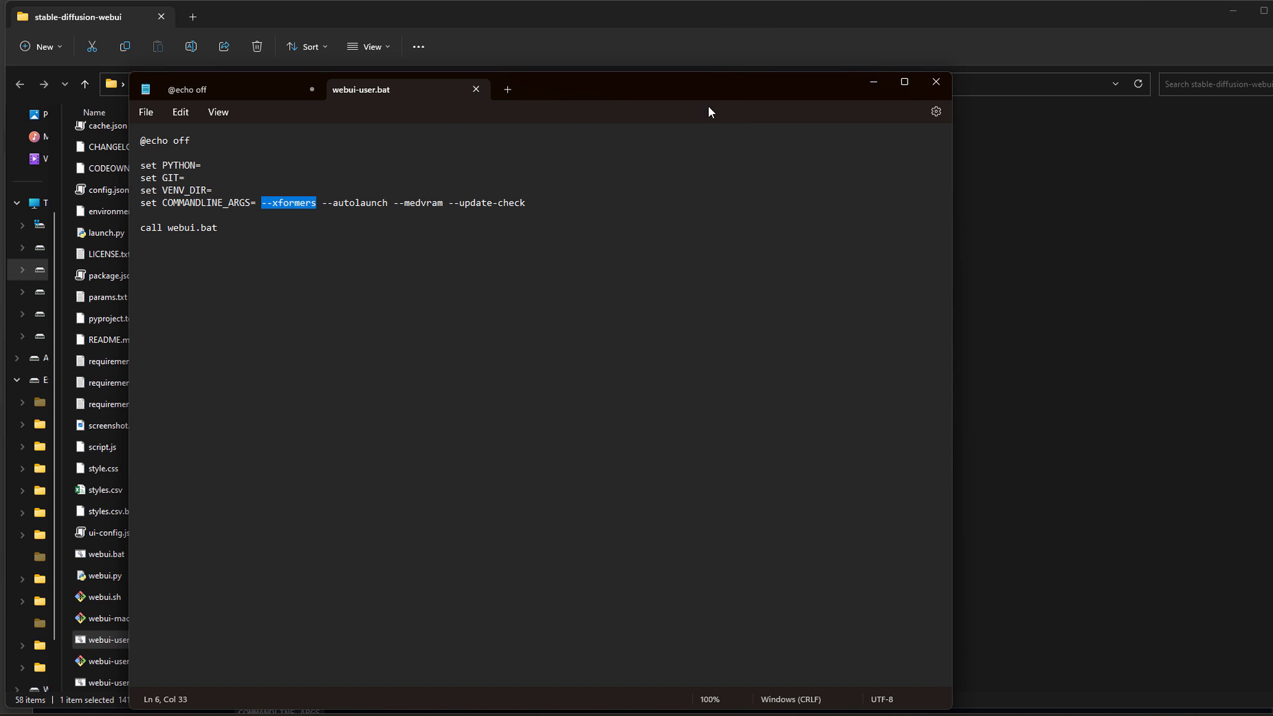
{"action": "left_click", "coordinate": [757, 21]}
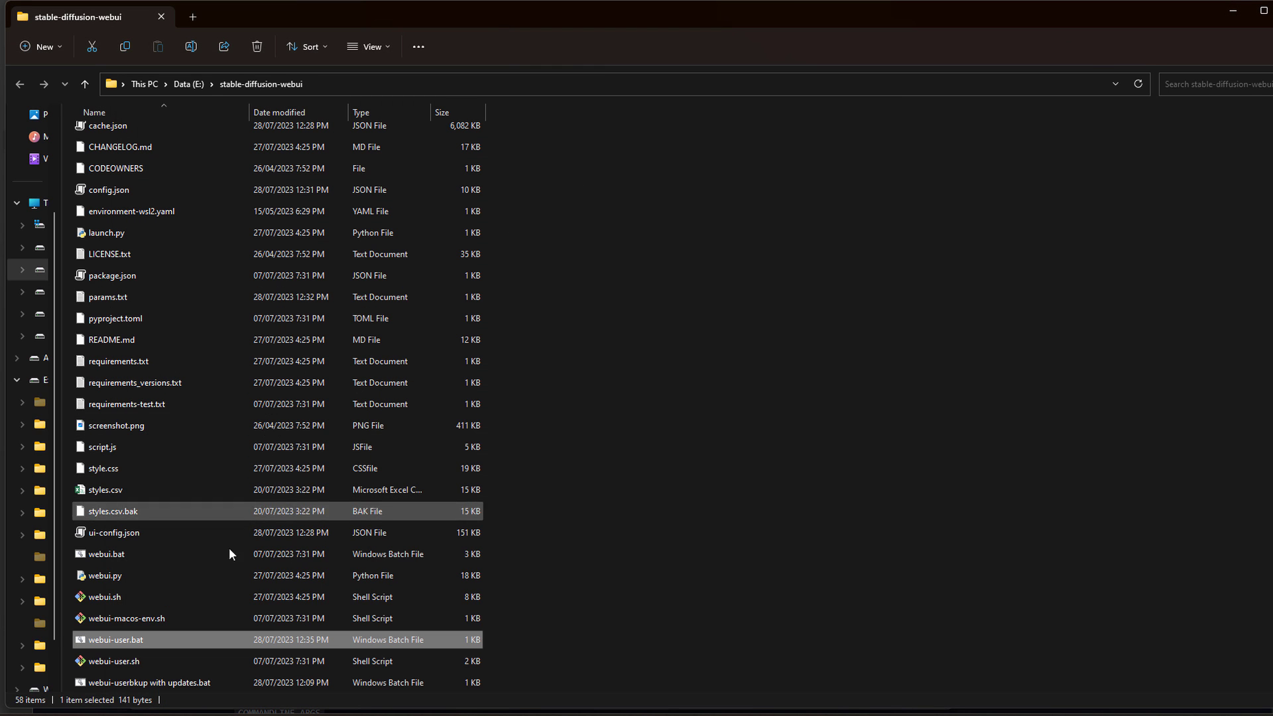
{"action": "double_click", "coordinate": [146, 639]}
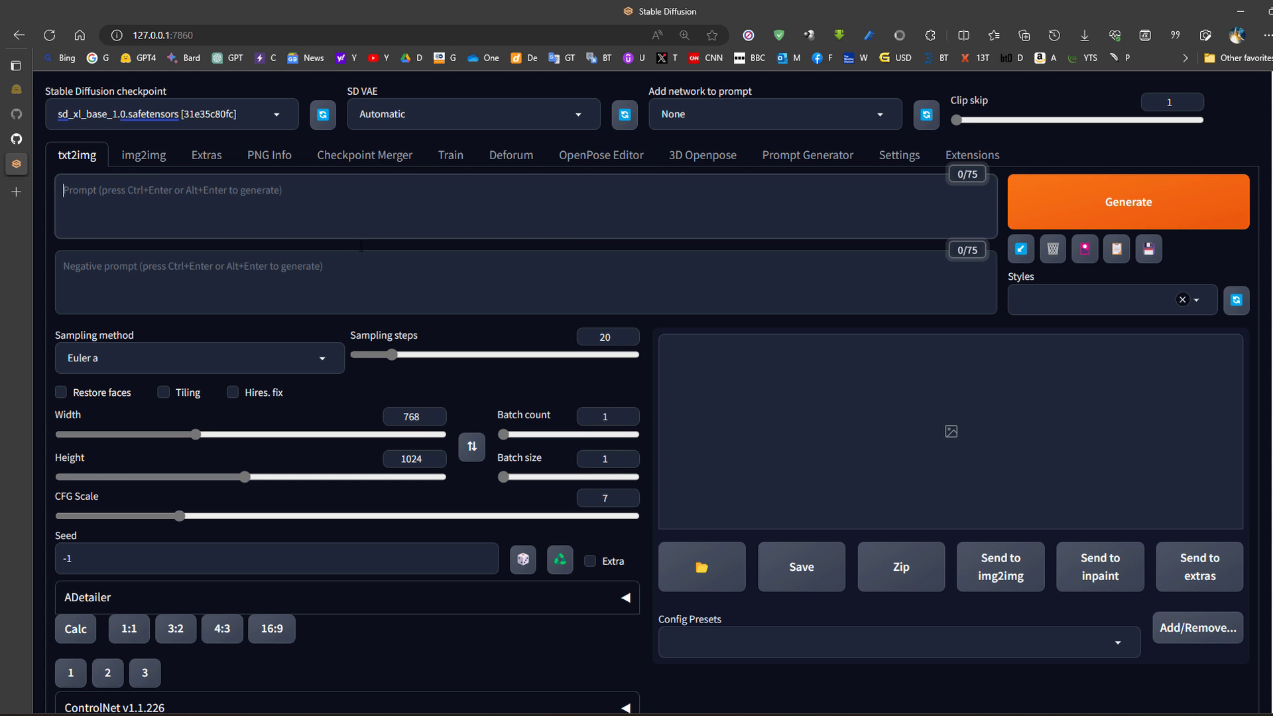
Paste the knight prompt ending with the <lora:offset_0.2:0.2> tag into the txt2img Prompt
{"action": "left_click", "coordinate": [364, 227]}
{"action": "type", "text": "a knight with wearing armor,   sitting on a horse, detailed photo, with mountain with detailed grass and rocks and clear sky in background  <lora:offset_0.2:0.2>"}
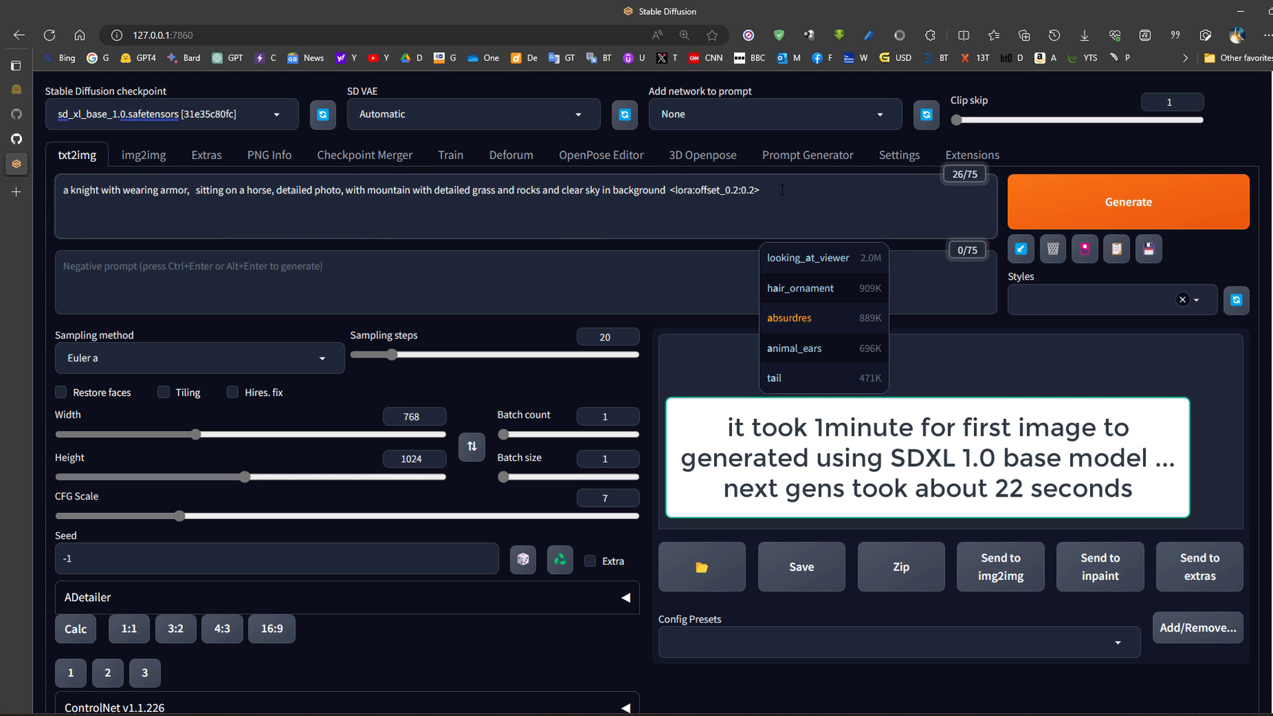
{"action": "left_click_drag", "start_coordinate": [761, 191], "coordinate": [670, 191]}
{"action": "left_click", "coordinate": [692, 191]}
{"action": "left_click_drag", "start_coordinate": [761, 191], "coordinate": [667, 191]}
{"action": "left_click", "coordinate": [752, 191]}
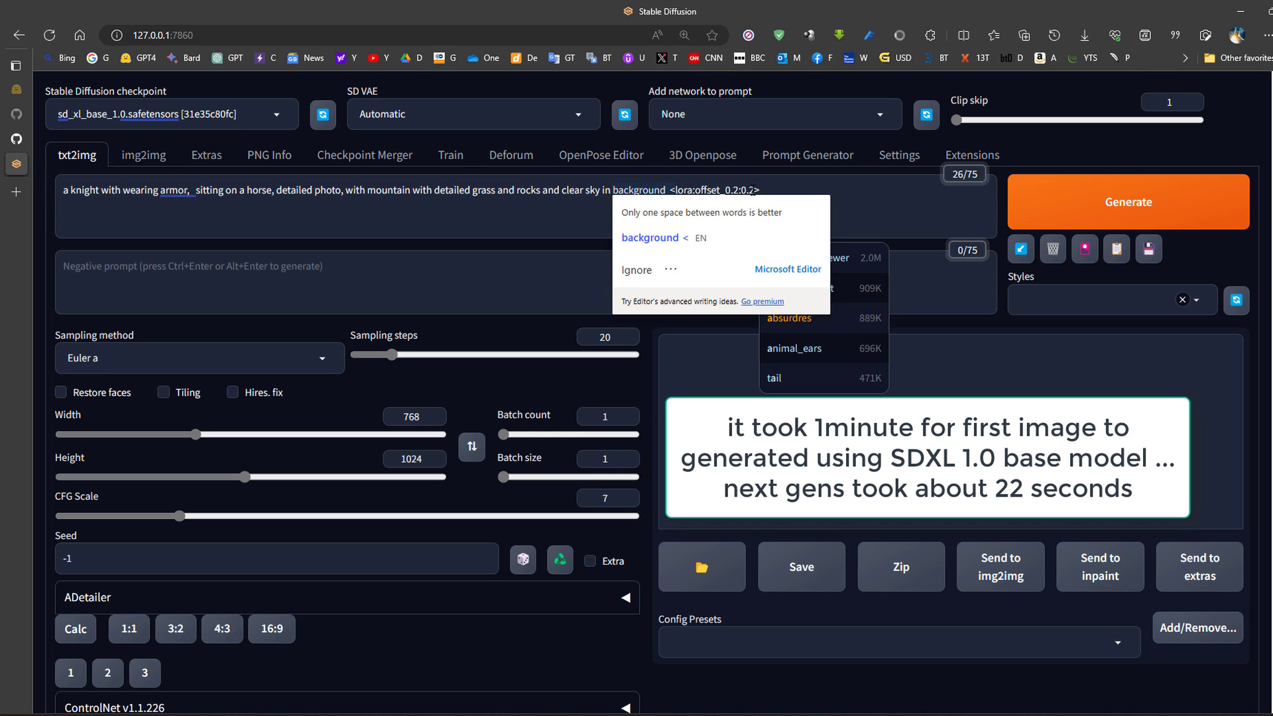
{"action": "left_click_drag", "start_coordinate": [754, 189], "coordinate": [669, 191]}
{"action": "left_click", "coordinate": [760, 191]}
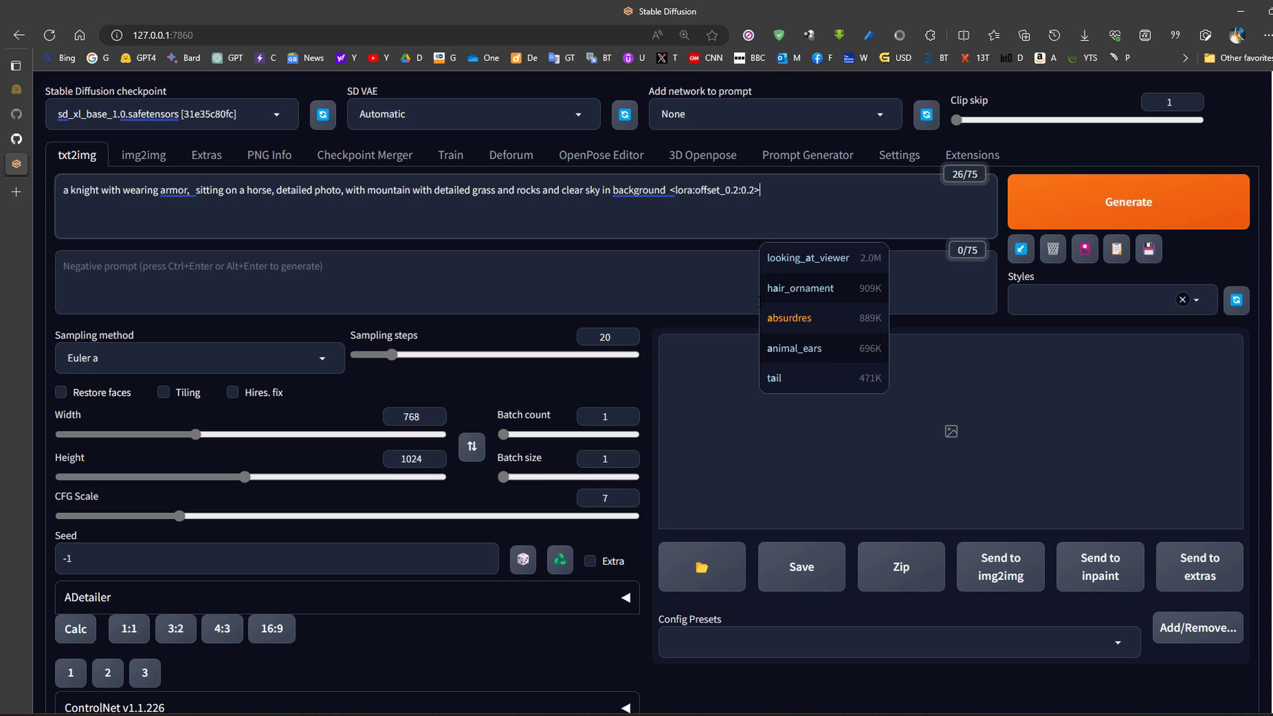
Generate the knight image with sd_xl_base_1.0 and note the 22.1-second generation time
{"action": "left_click", "coordinate": [1118, 213]}
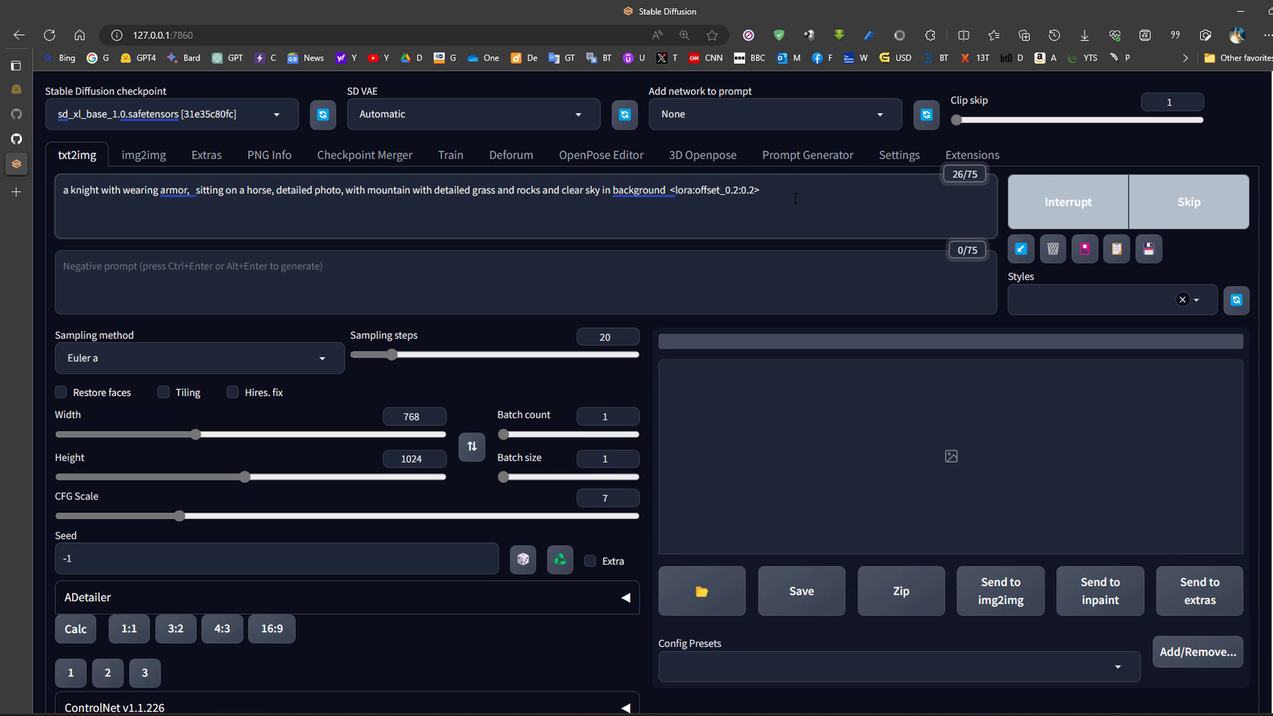
{"action": "scroll", "coordinate": [759, 673], "scroll_direction": "down", "scroll_amount": 2}
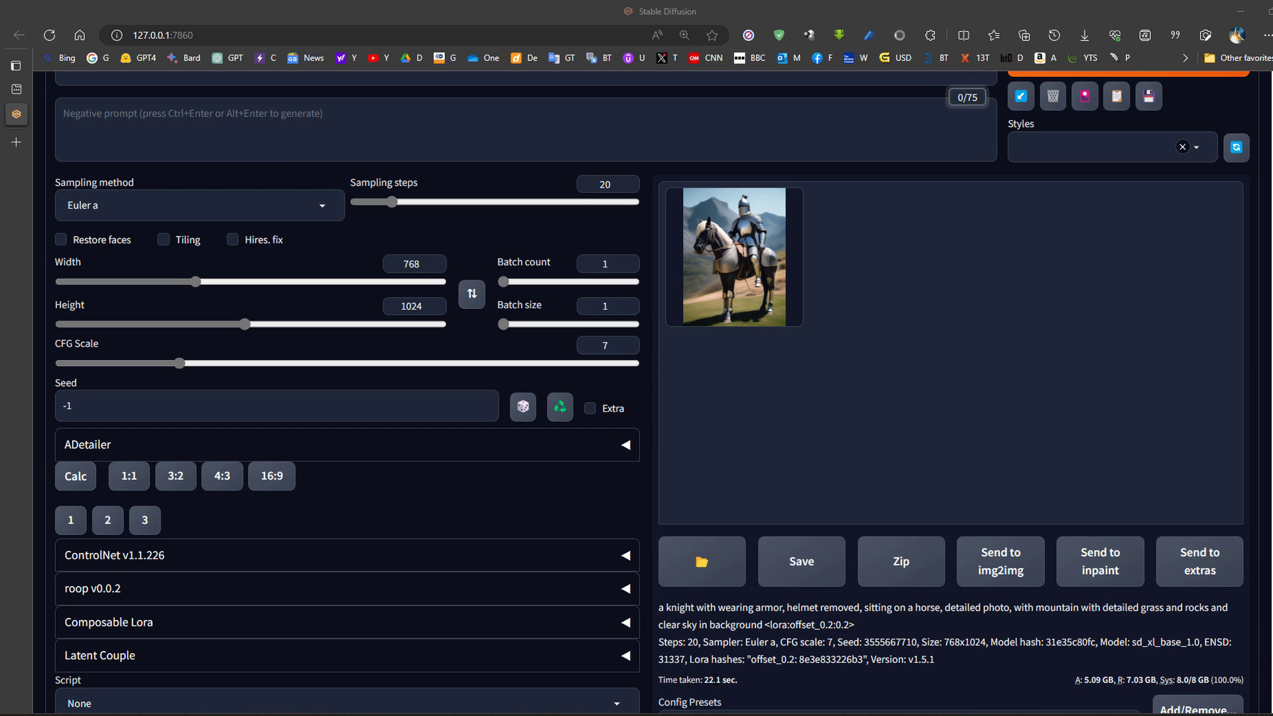
{"action": "left_click_drag", "start_coordinate": [704, 681], "coordinate": [714, 683]}
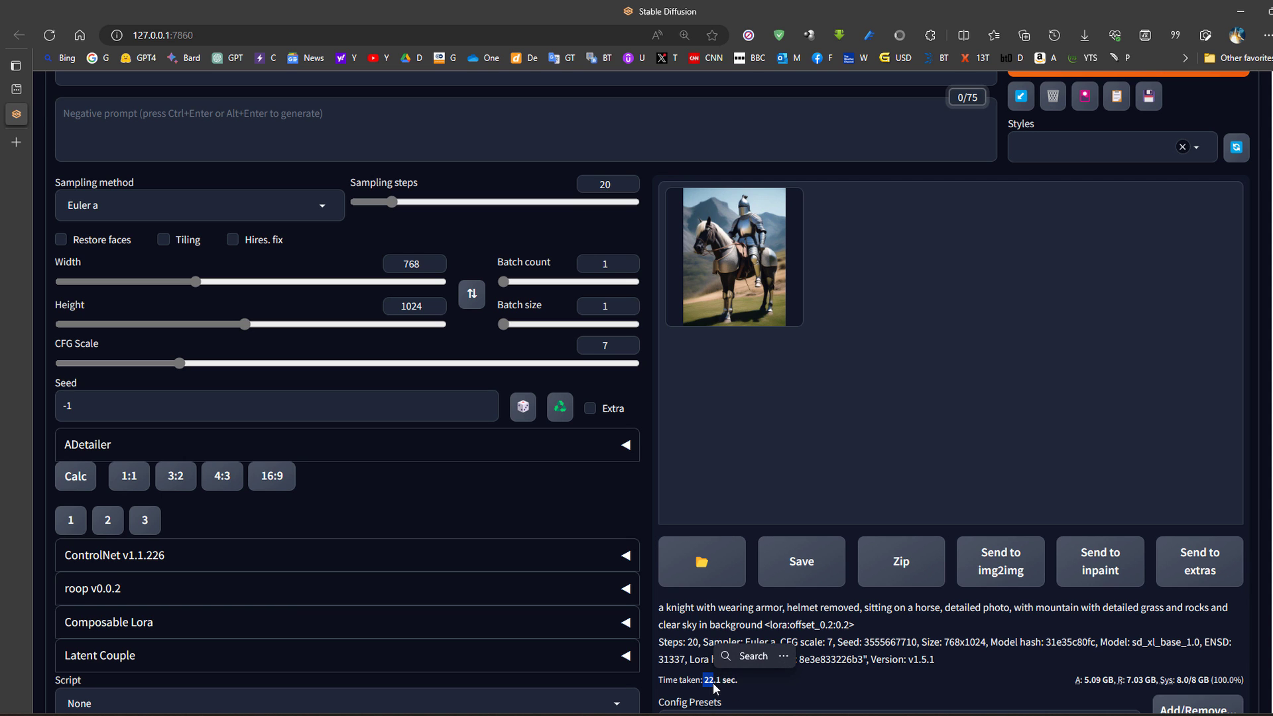
{"action": "scroll", "coordinate": [300, 259], "scroll_direction": "up", "scroll_amount": 3}
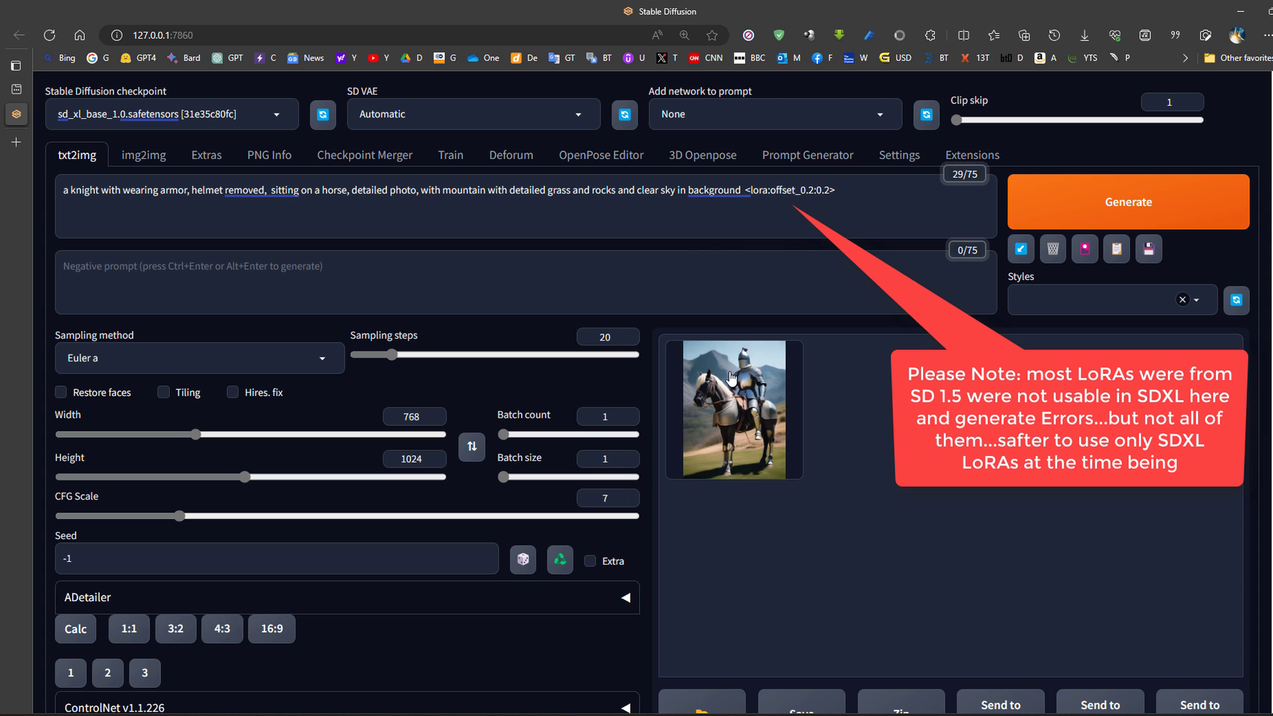
{"action": "scroll", "coordinate": [927, 487], "scroll_direction": "down", "scroll_amount": 2}
{"action": "scroll", "coordinate": [926, 487], "scroll_direction": "down", "scroll_amount": 1}
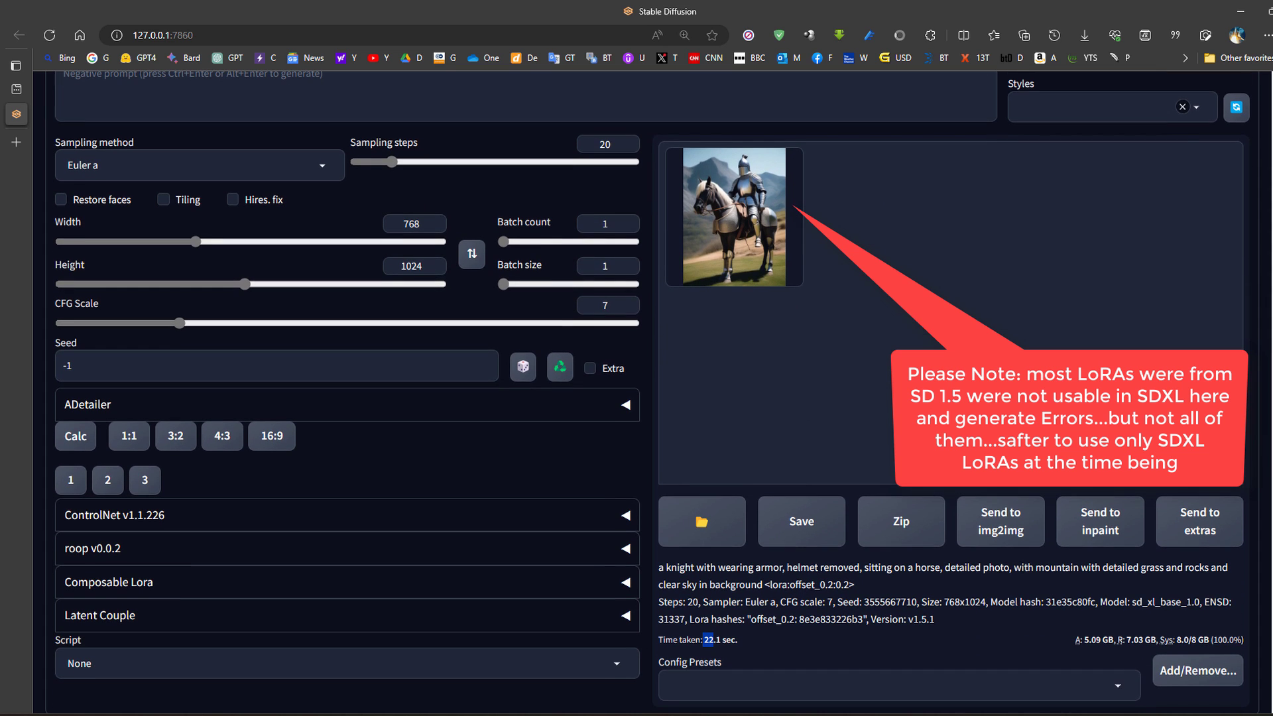
Send the knight image to img2img and load sd_xl_refiner_1.0.safetensors as the checkpoint
{"action": "left_click", "coordinate": [1004, 529]}
{"action": "scroll", "coordinate": [694, 422], "scroll_direction": "up", "scroll_amount": 3}
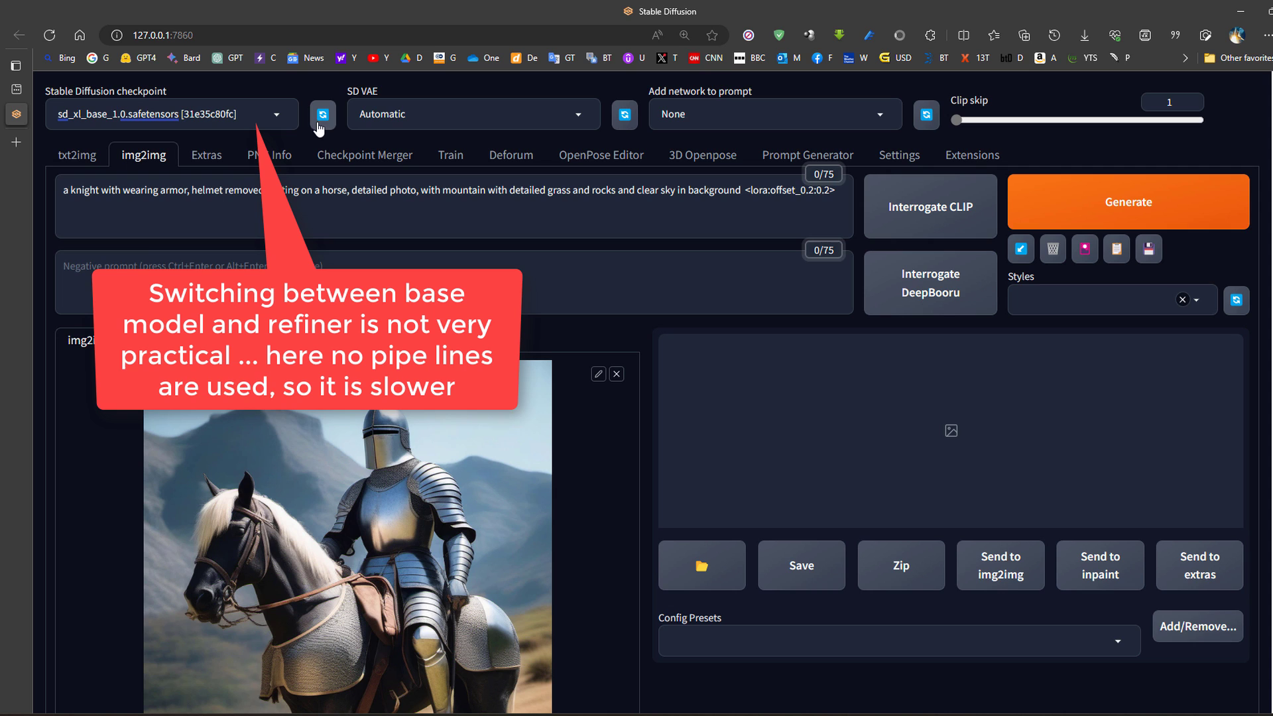
{"action": "left_click", "coordinate": [279, 119]}
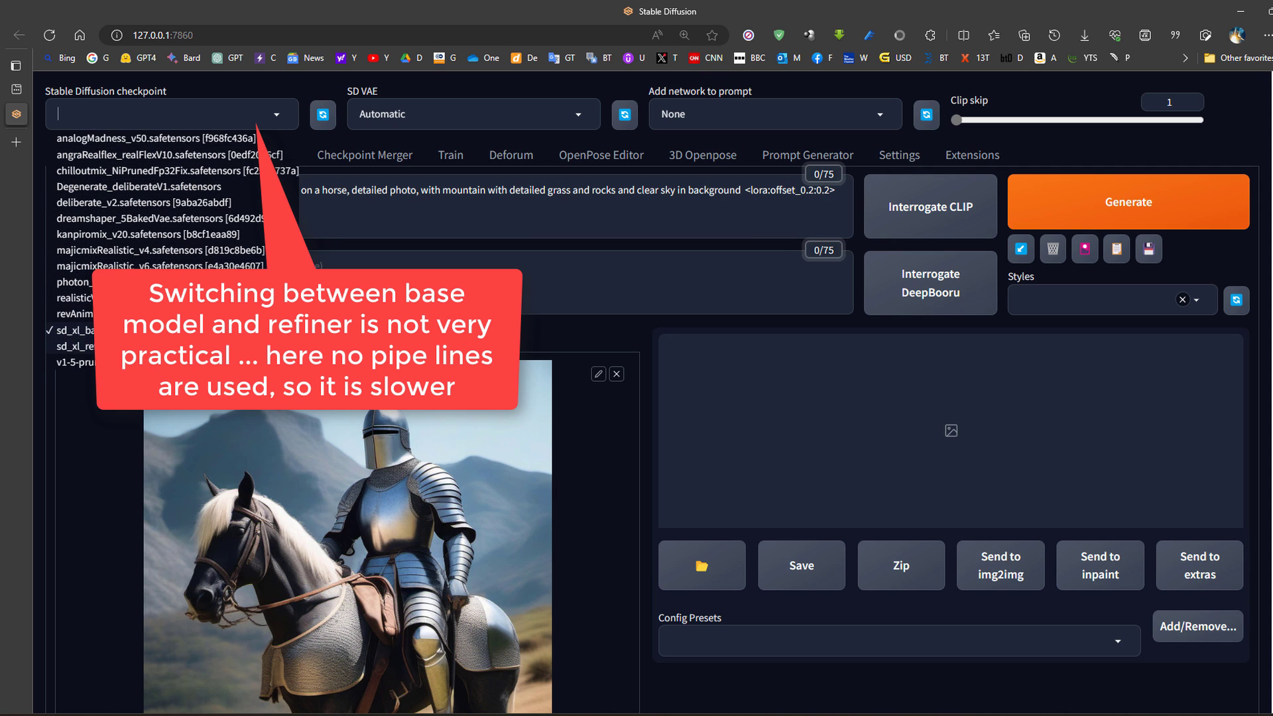
{"action": "left_click", "coordinate": [166, 346]}
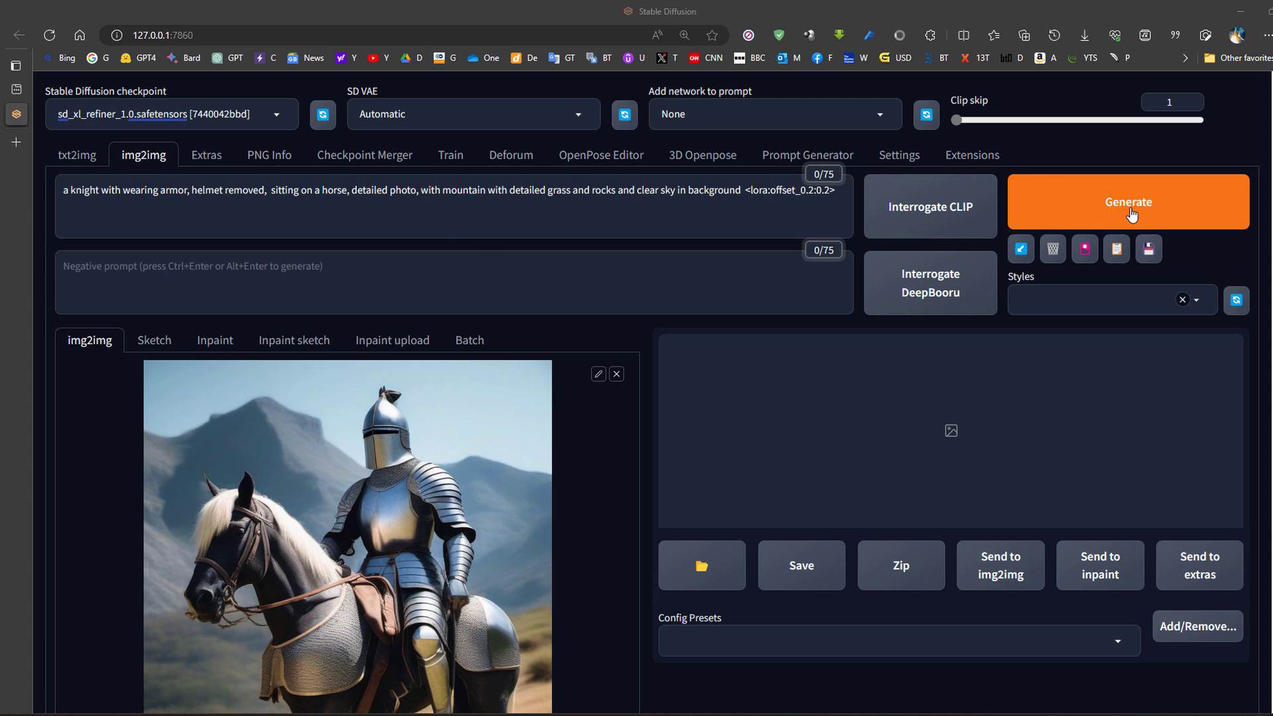
Try refining in img2img with the LoRA tag still in the prompt
{"action": "left_click_drag", "start_coordinate": [742, 190], "coordinate": [837, 191]}
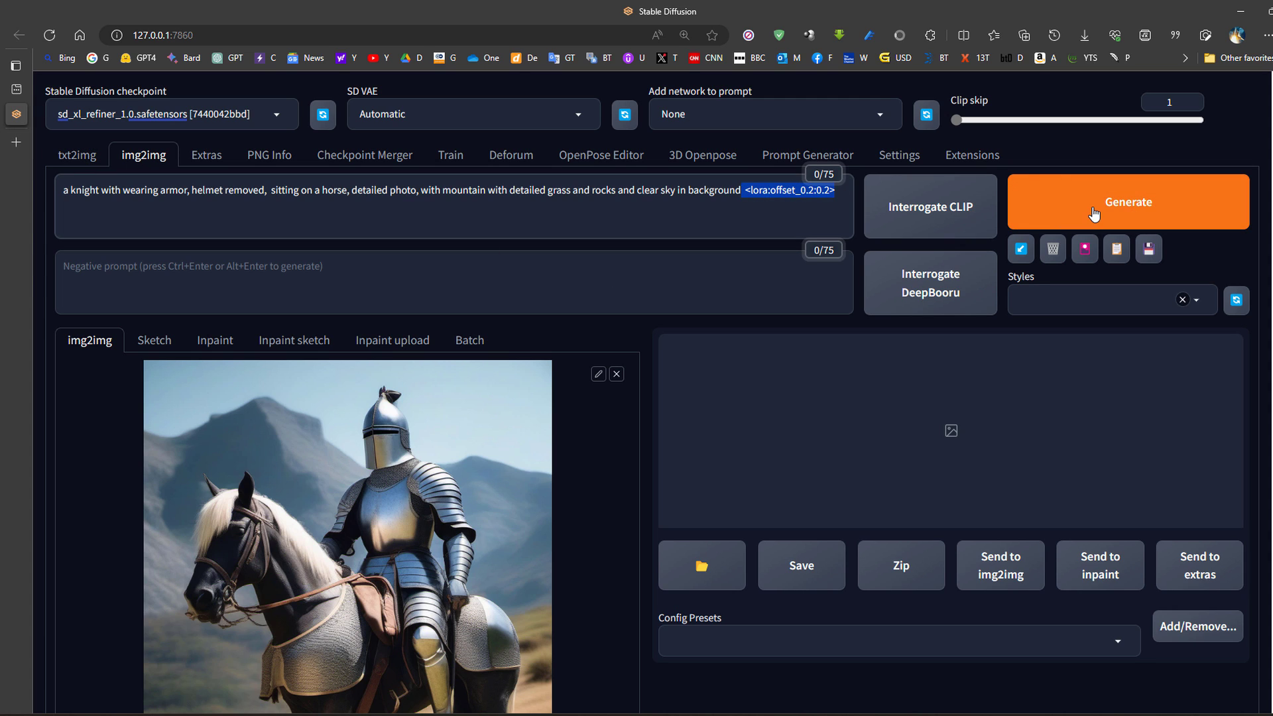
{"action": "left_click", "coordinate": [1094, 211]}
{"action": "scroll", "coordinate": [637, 421], "scroll_direction": "down", "scroll_amount": 3}
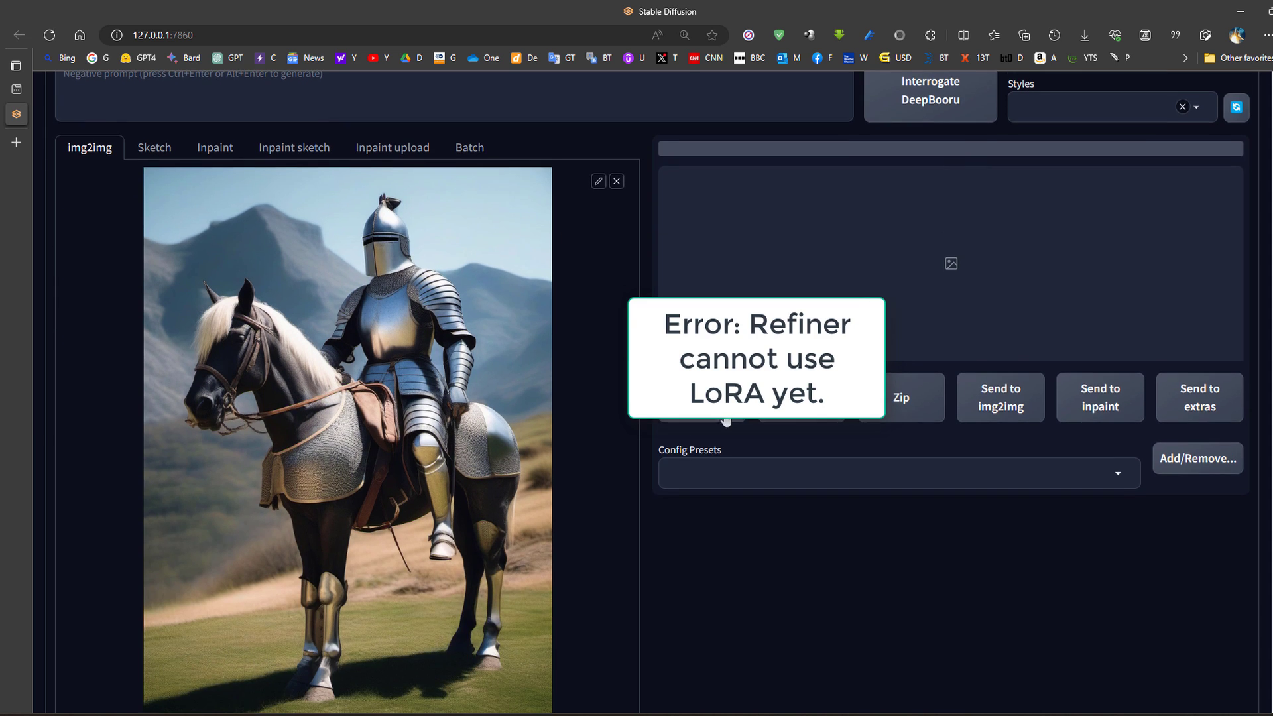
{"action": "scroll", "coordinate": [717, 418], "scroll_direction": "up", "scroll_amount": 2}
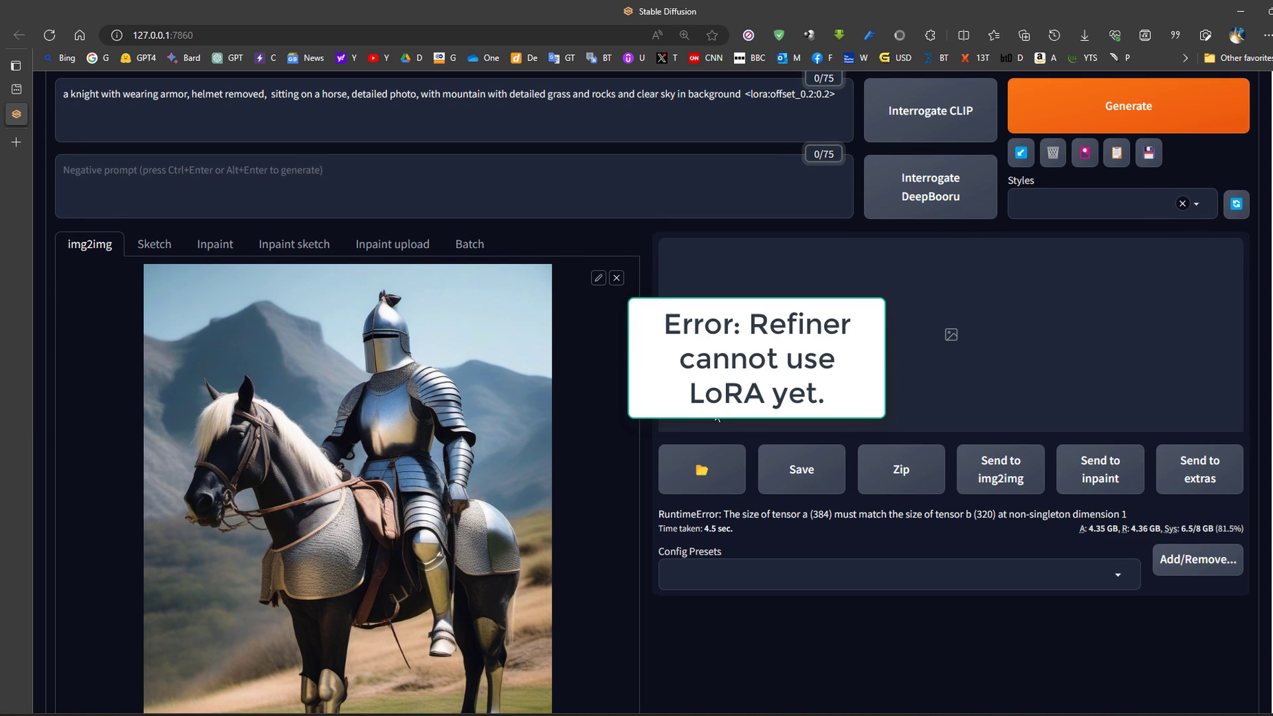
{"action": "scroll", "coordinate": [741, 422], "scroll_direction": "up", "scroll_amount": 2}
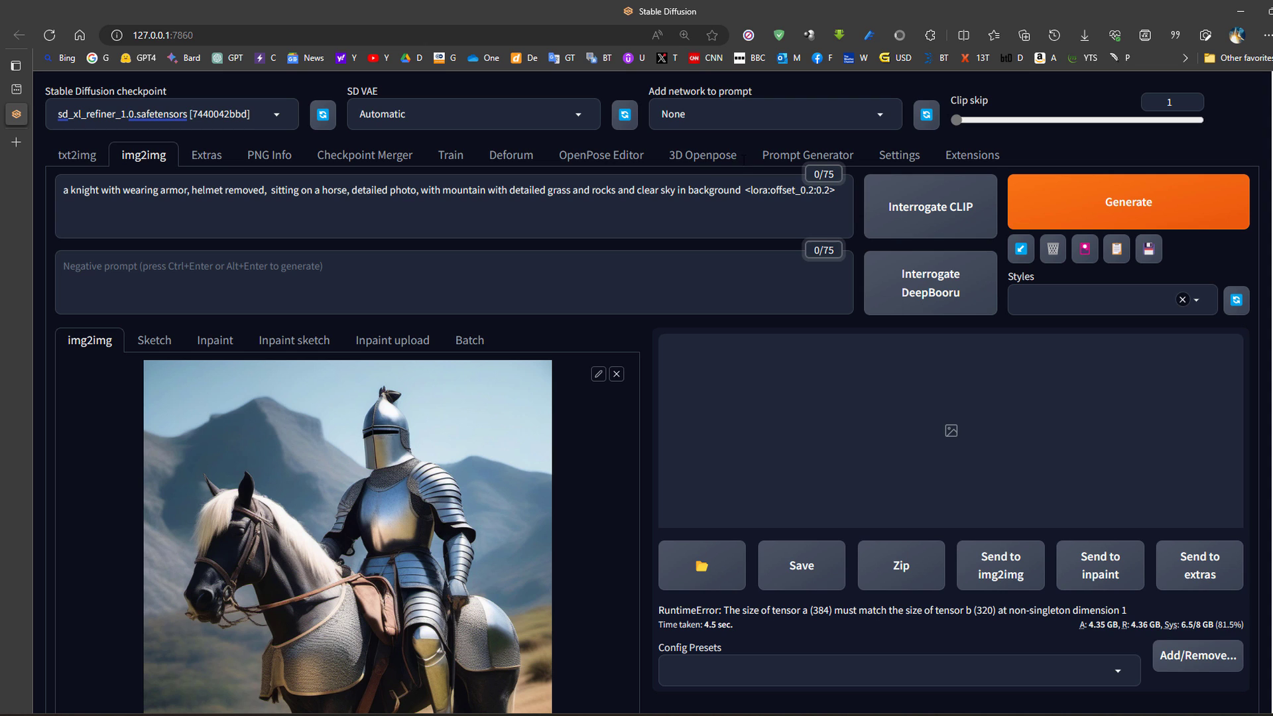
Delete the LoRA tag from the prompt and drag denoising strength down to about 0.14
{"action": "left_click_drag", "start_coordinate": [744, 194], "coordinate": [837, 193]}
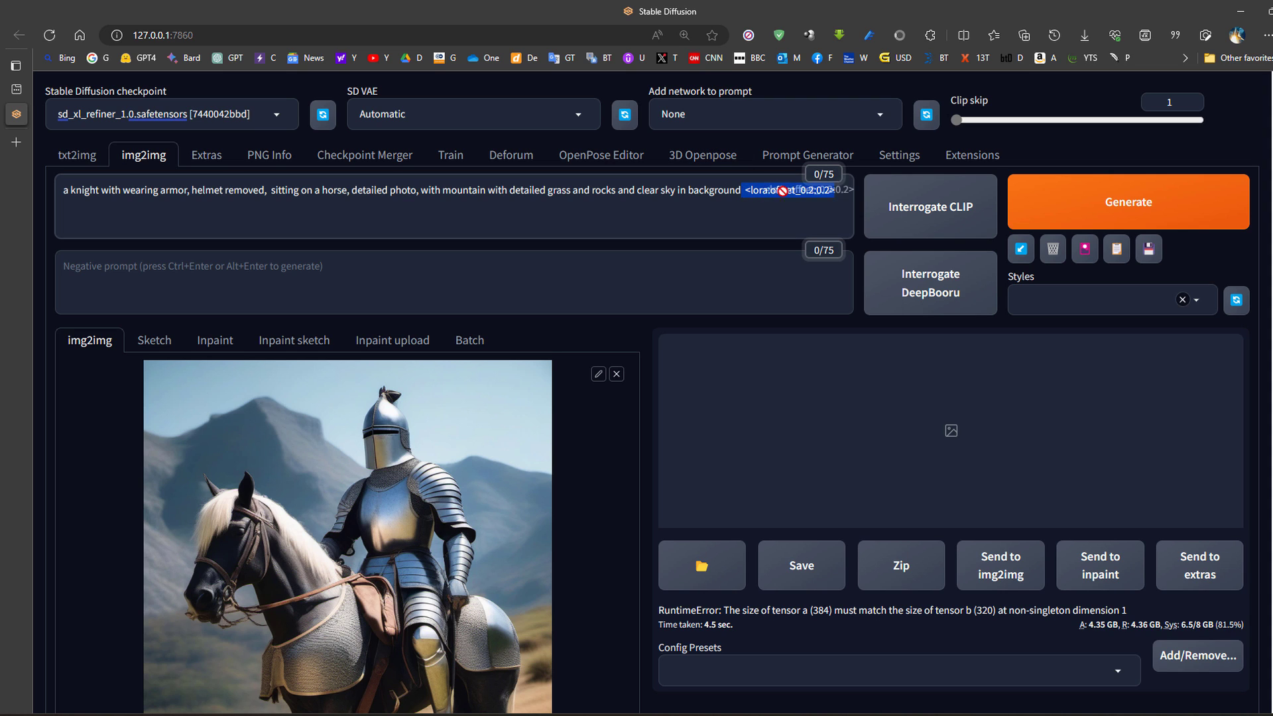
{"action": "key", "text": "BackSpace"}
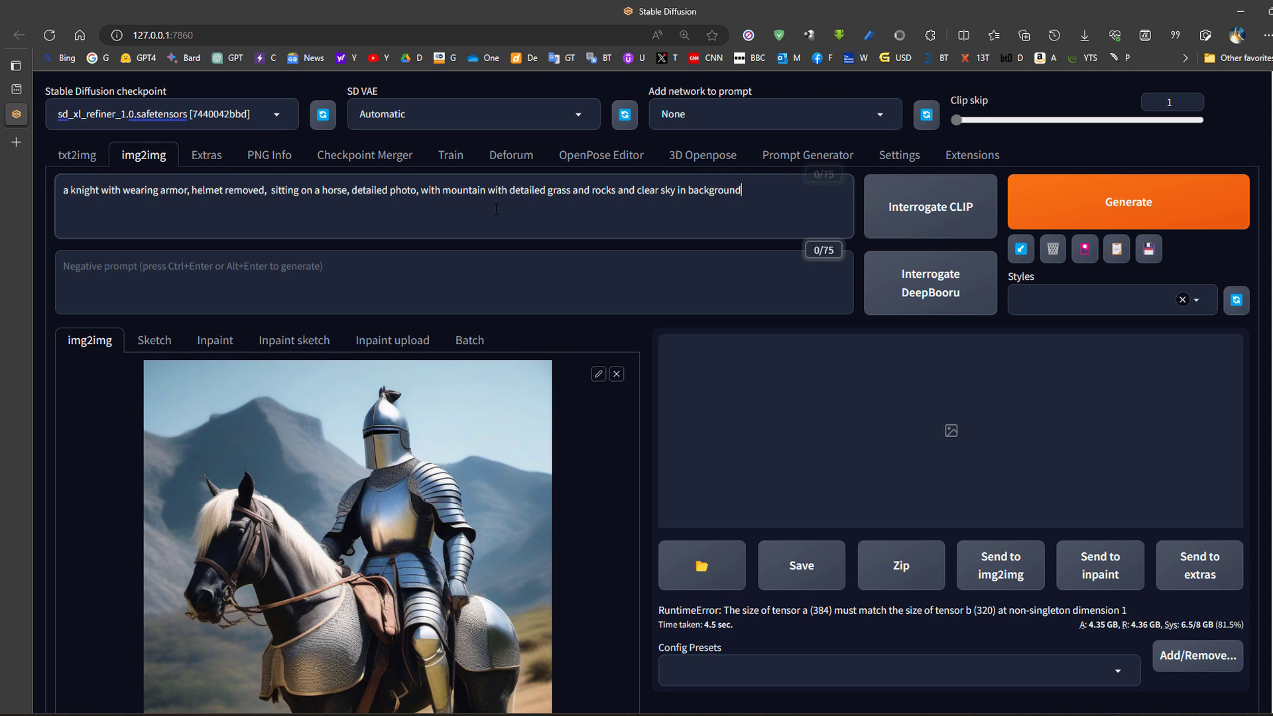
{"action": "scroll", "coordinate": [753, 319], "scroll_direction": "down", "scroll_amount": 10}
{"action": "scroll", "coordinate": [755, 316], "scroll_direction": "down", "scroll_amount": 3}
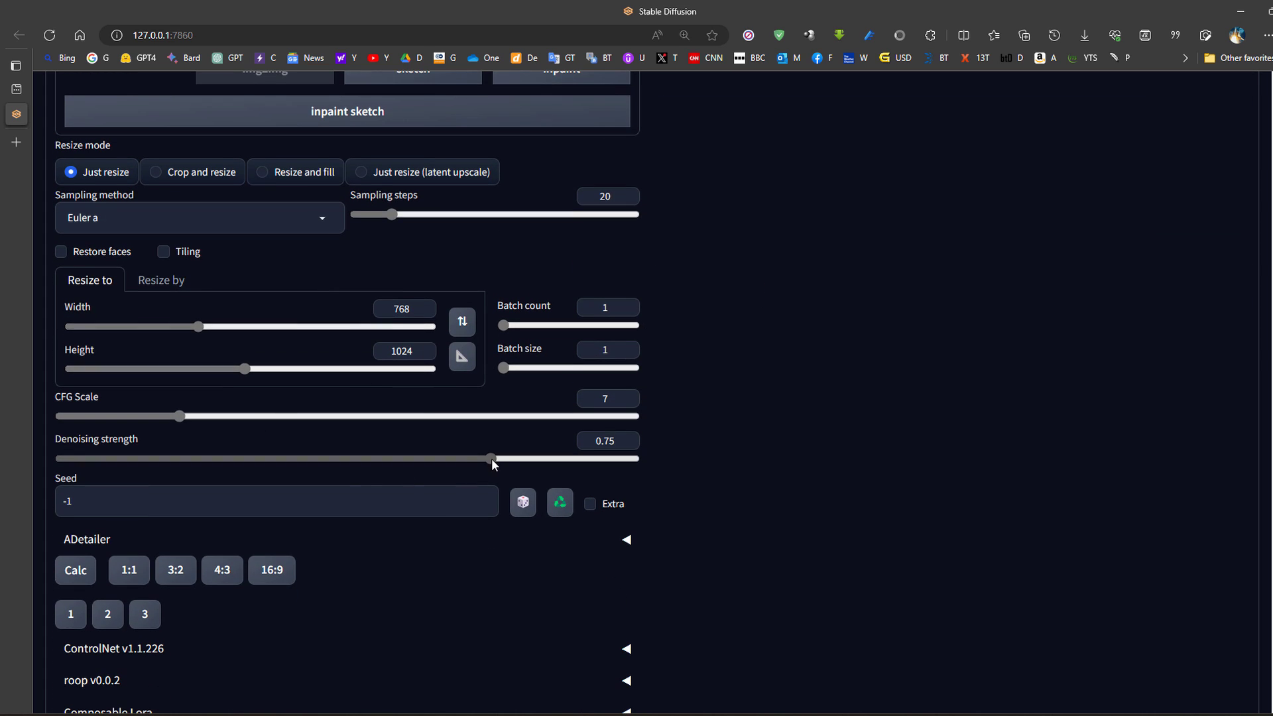
{"action": "mouse_move", "coordinate": [491, 459]}
{"action": "left_mouse_down"}
{"action": "mouse_move", "coordinate": [163, 461]}
{"action": "mouse_move", "coordinate": [177, 456]}
{"action": "left_mouse_up"}
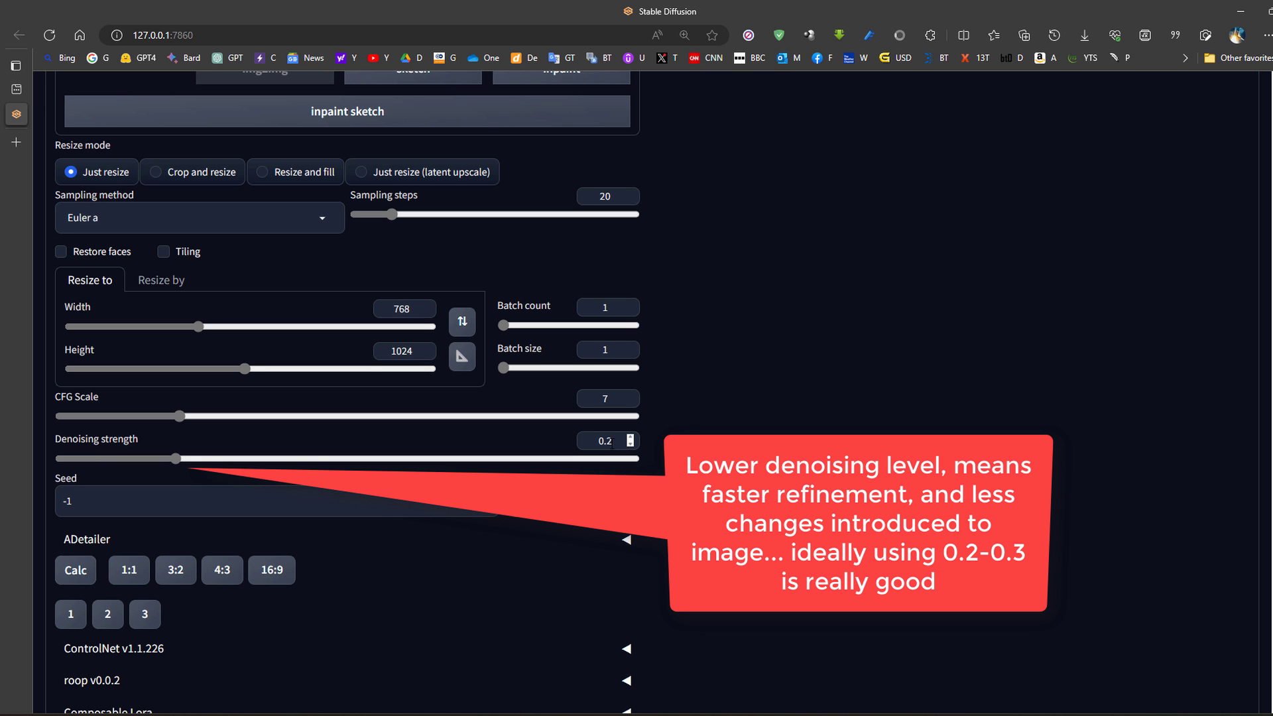
Run img2img with sd_xl_refiner_1.0 at 0.2 denoising to get the refined knight image
{"action": "scroll", "coordinate": [781, 460], "scroll_direction": "up", "scroll_amount": 10}
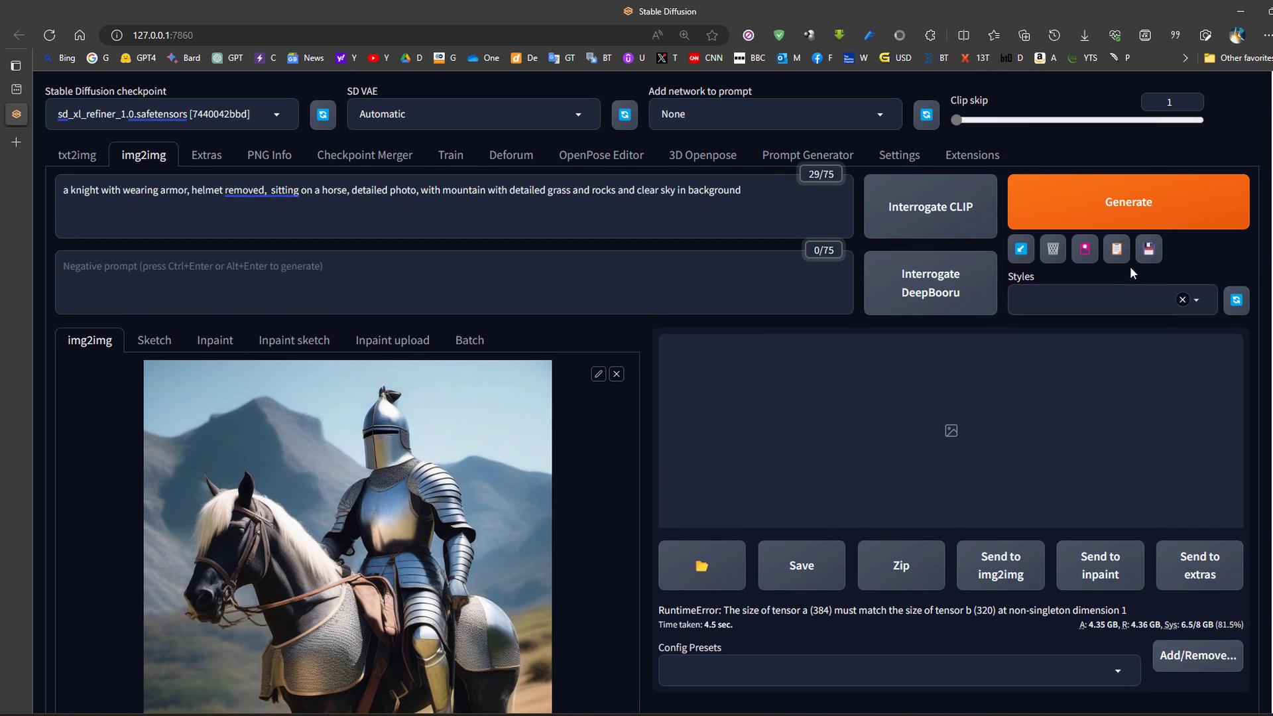
{"action": "left_click", "coordinate": [1127, 207]}
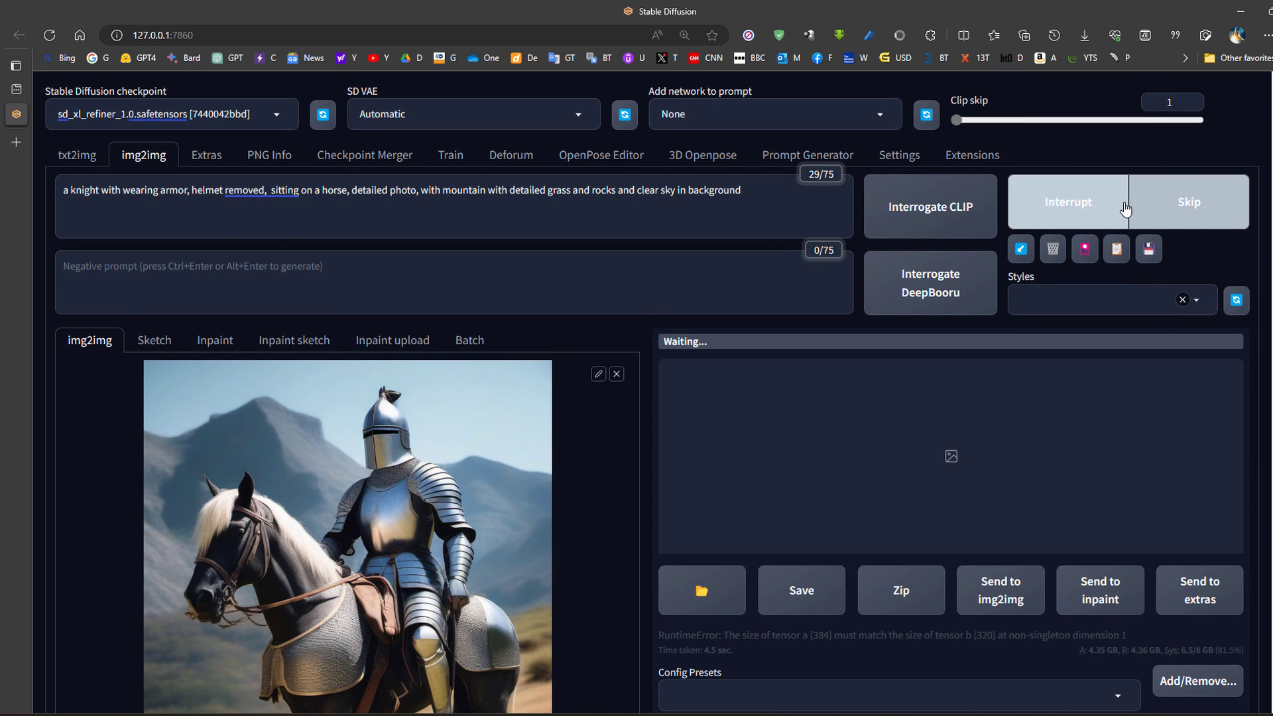
{"action": "scroll", "coordinate": [729, 398], "scroll_direction": "down", "scroll_amount": 12}
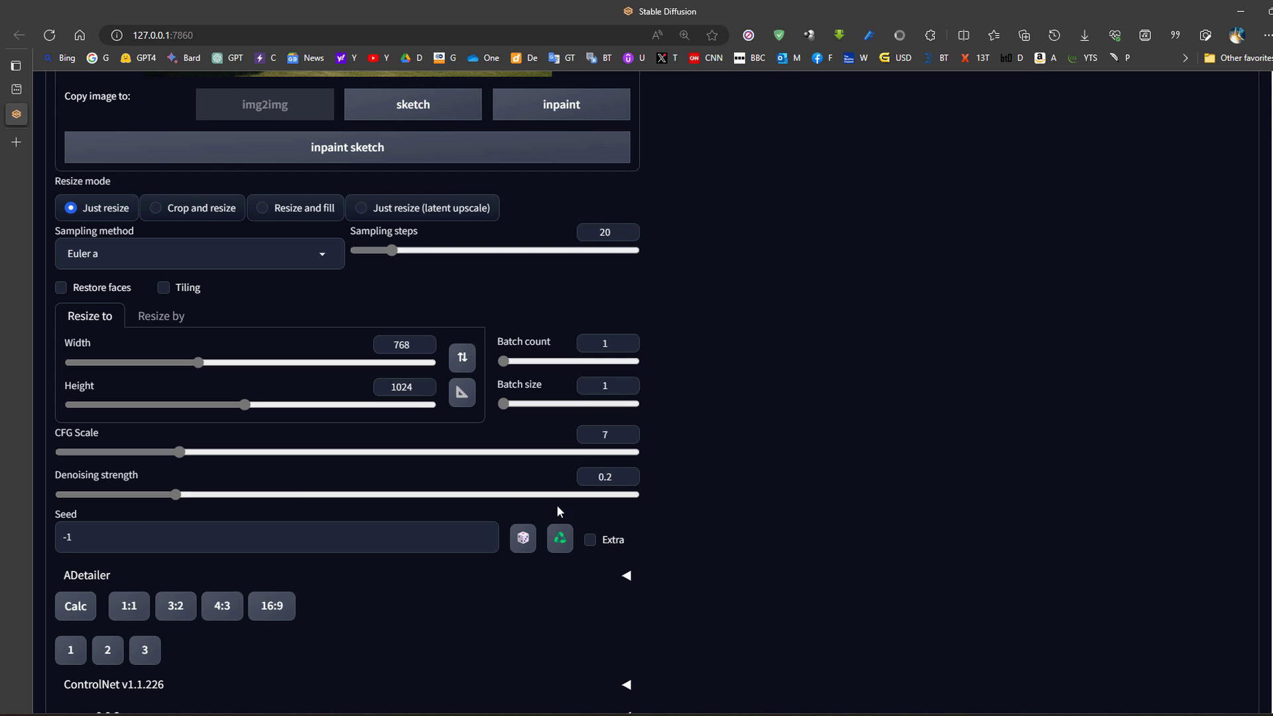
{"action": "scroll", "coordinate": [654, 497], "scroll_direction": "up", "scroll_amount": 10}
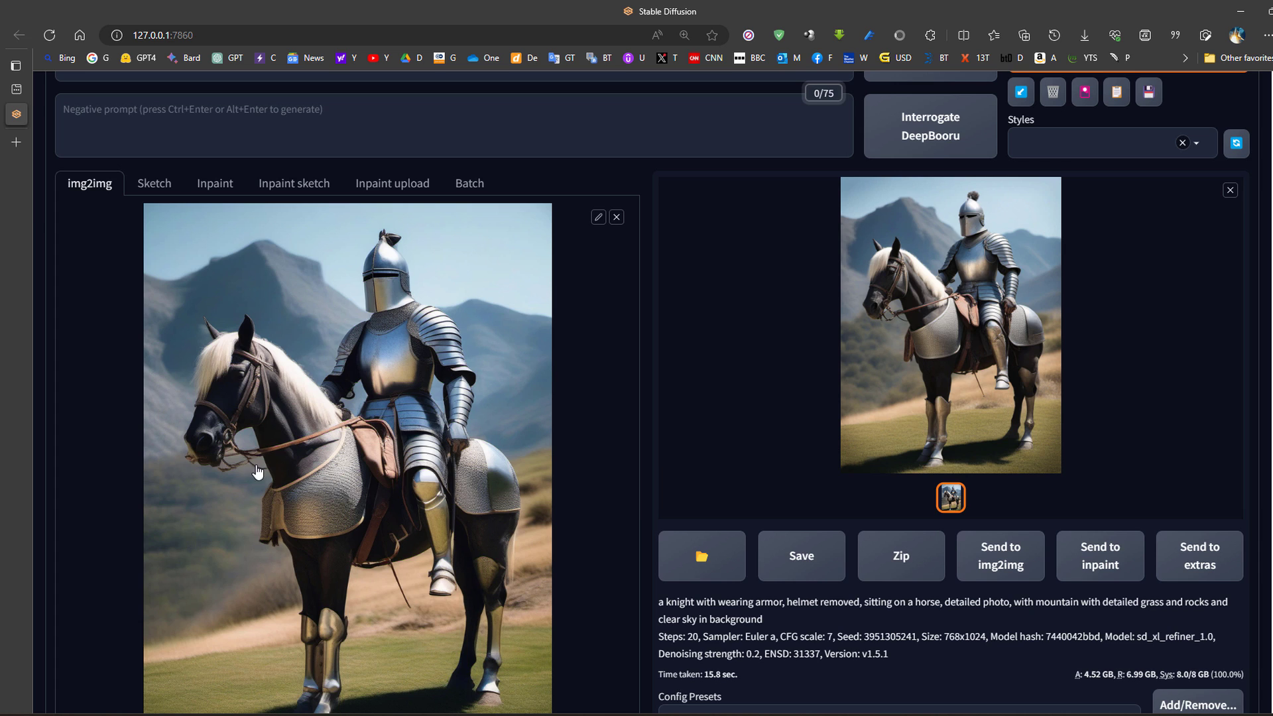
{"action": "left_click", "coordinate": [882, 375]}
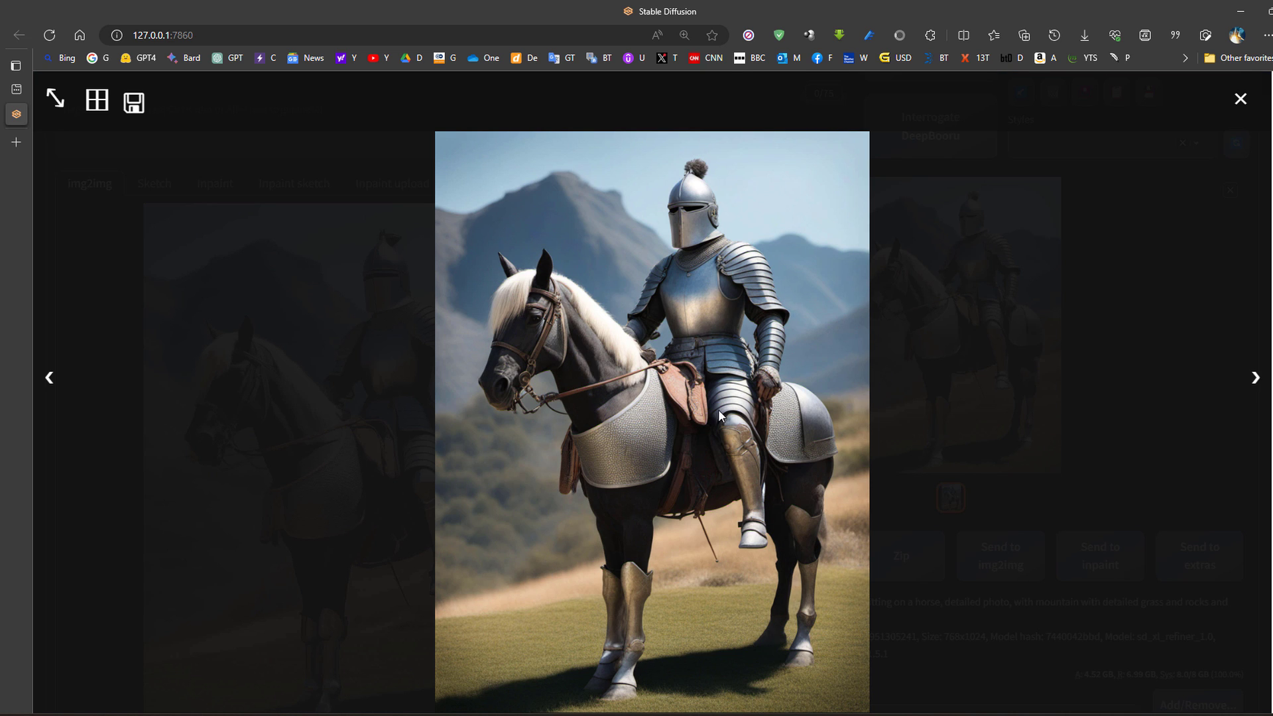
{"action": "left_click", "coordinate": [717, 220]}
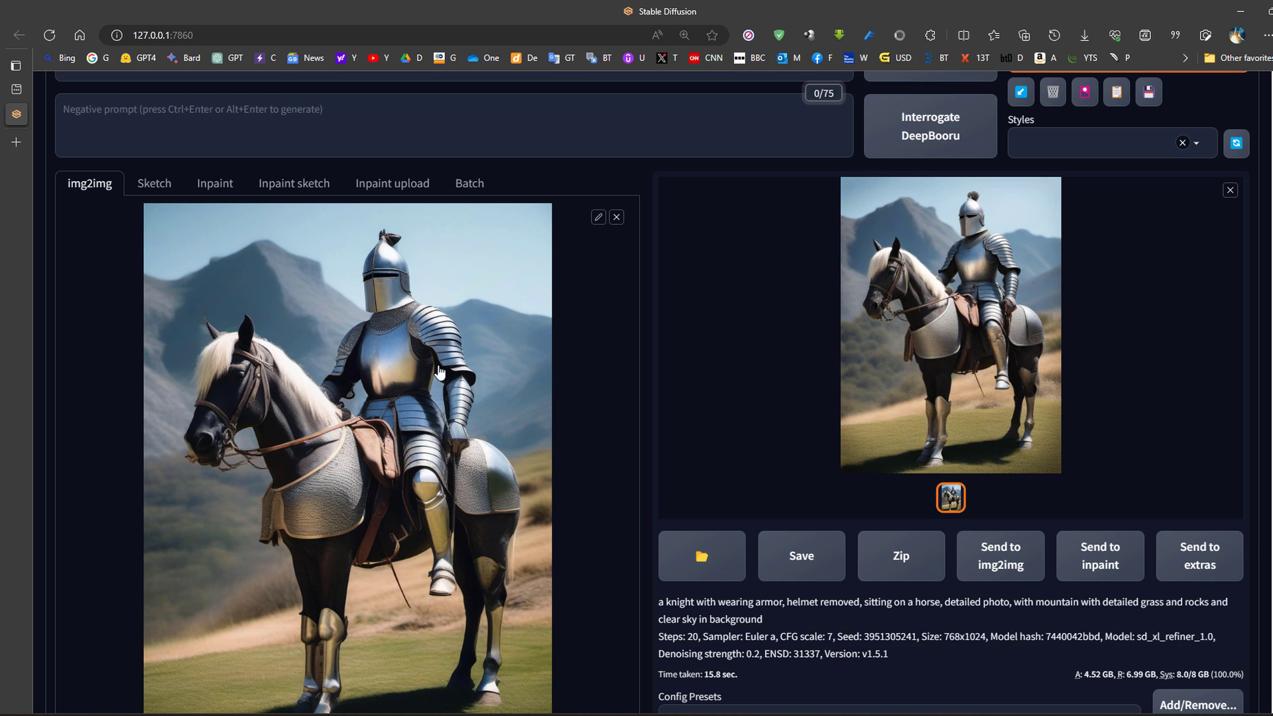
{"action": "left_click", "coordinate": [944, 322]}
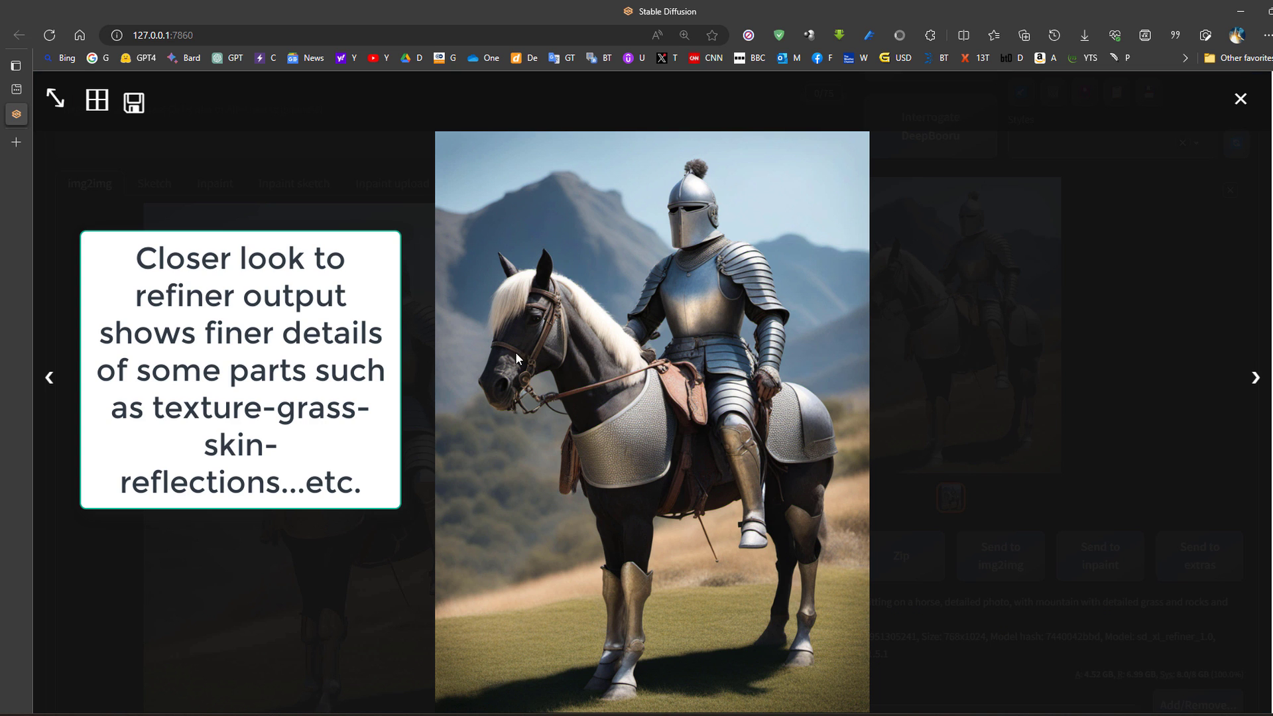
{"action": "left_click", "coordinate": [655, 448]}
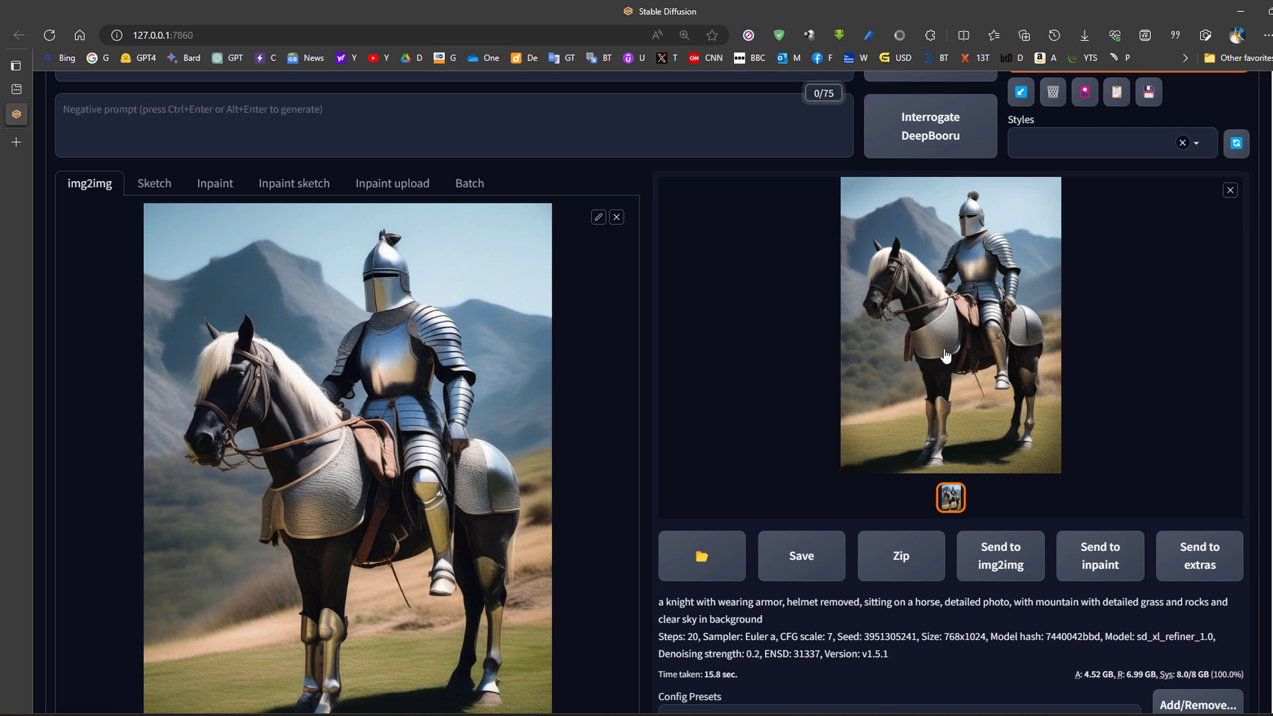
In txt2img, briefly try 768×768, then set width and height to 1024×1024
{"action": "scroll", "coordinate": [265, 248], "scroll_direction": "up", "scroll_amount": 3}
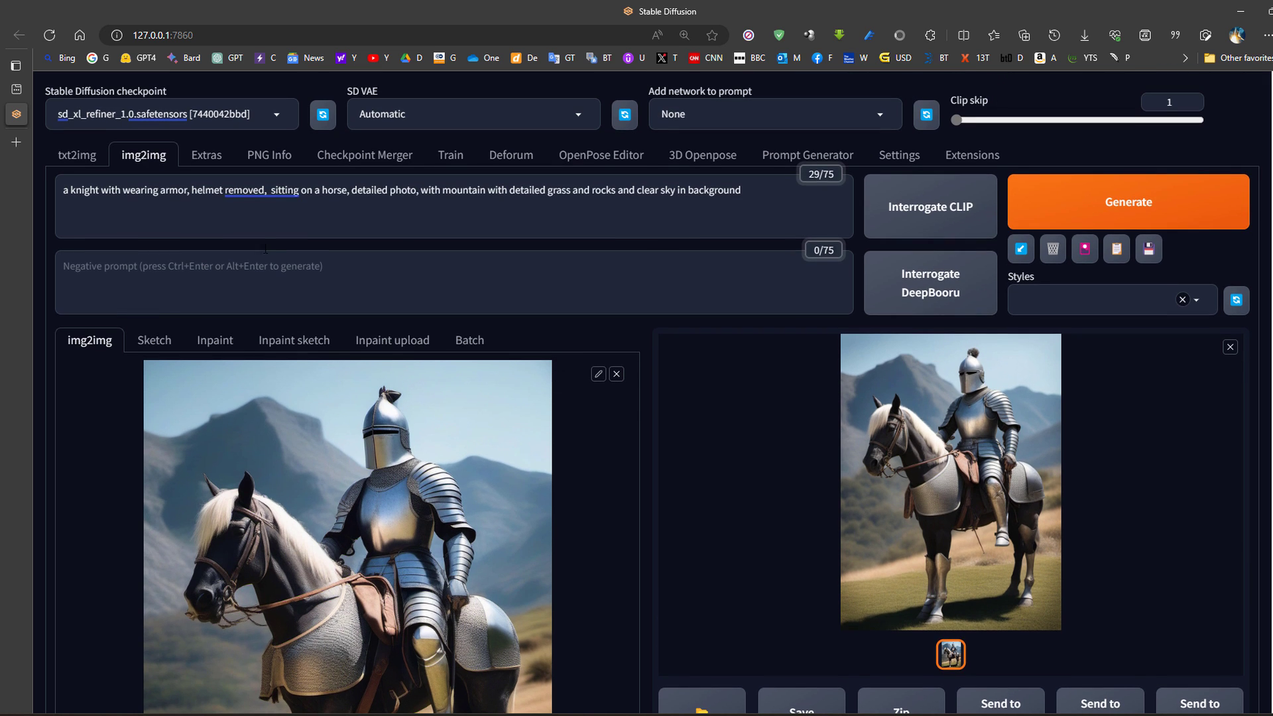
{"action": "left_click", "coordinate": [93, 160]}
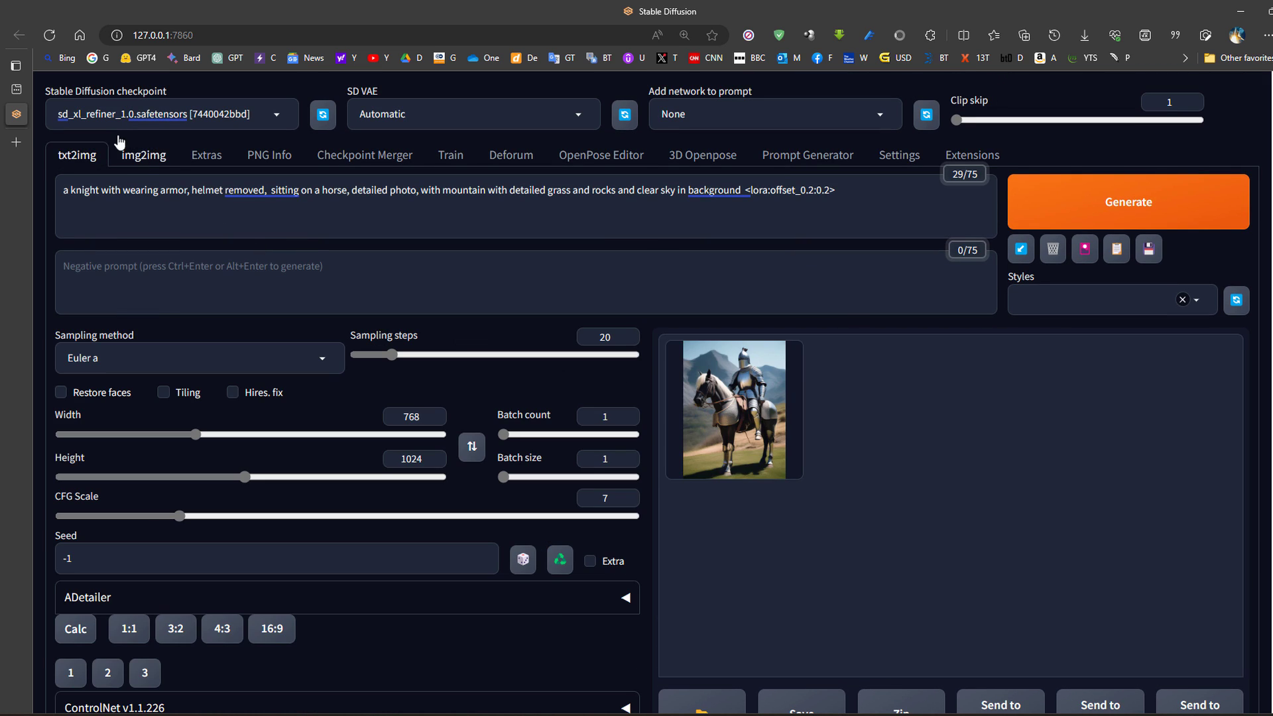
{"action": "double_click", "coordinate": [425, 419]}
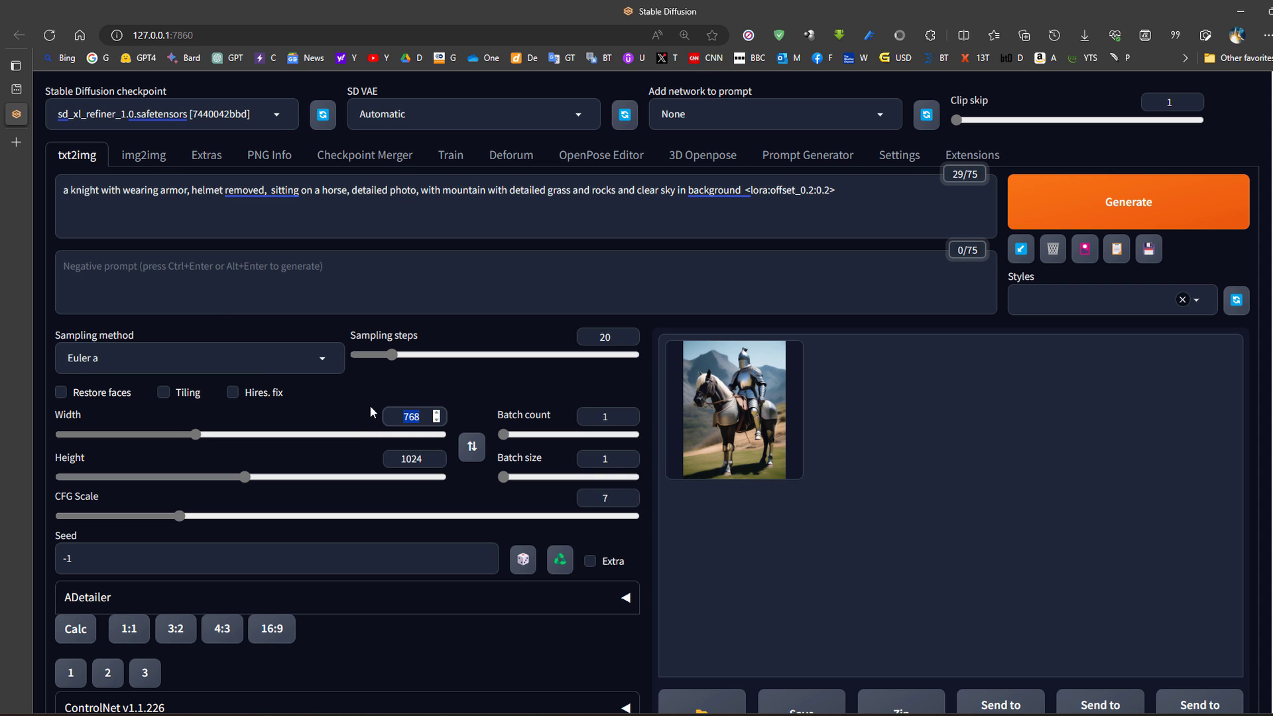
{"action": "type", "text": "1024"}
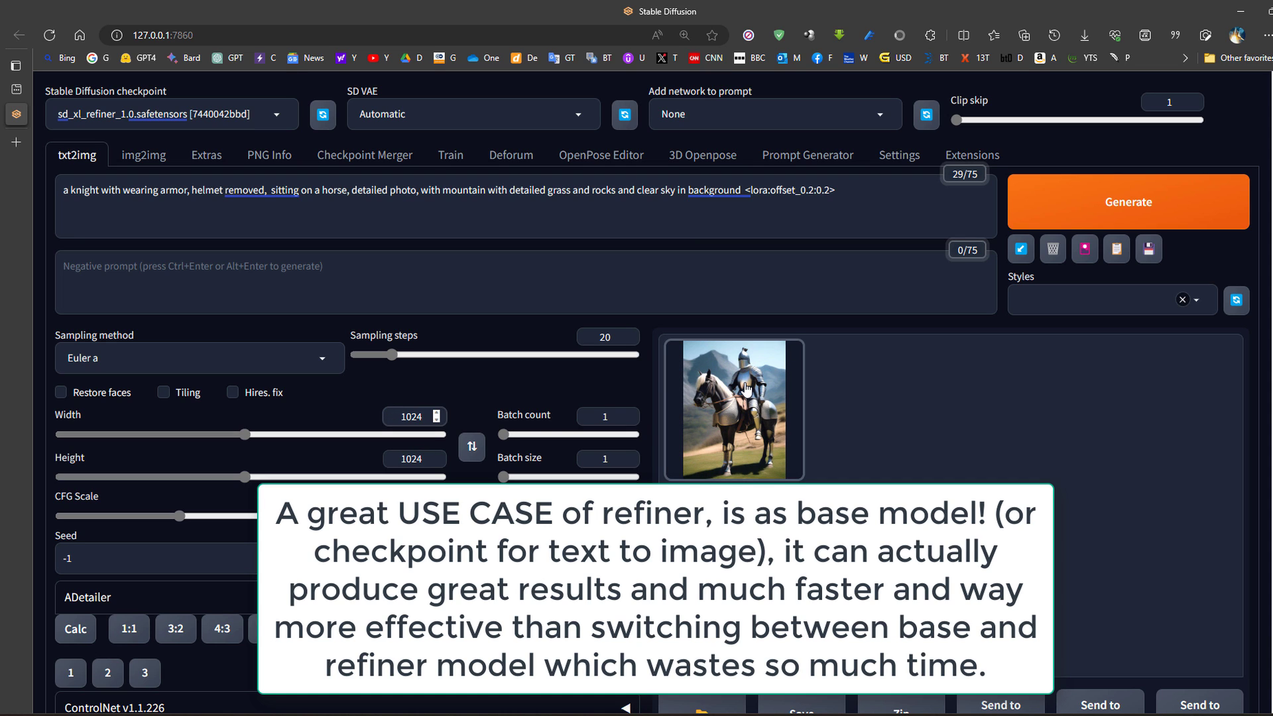
{"action": "double_click", "coordinate": [418, 416]}
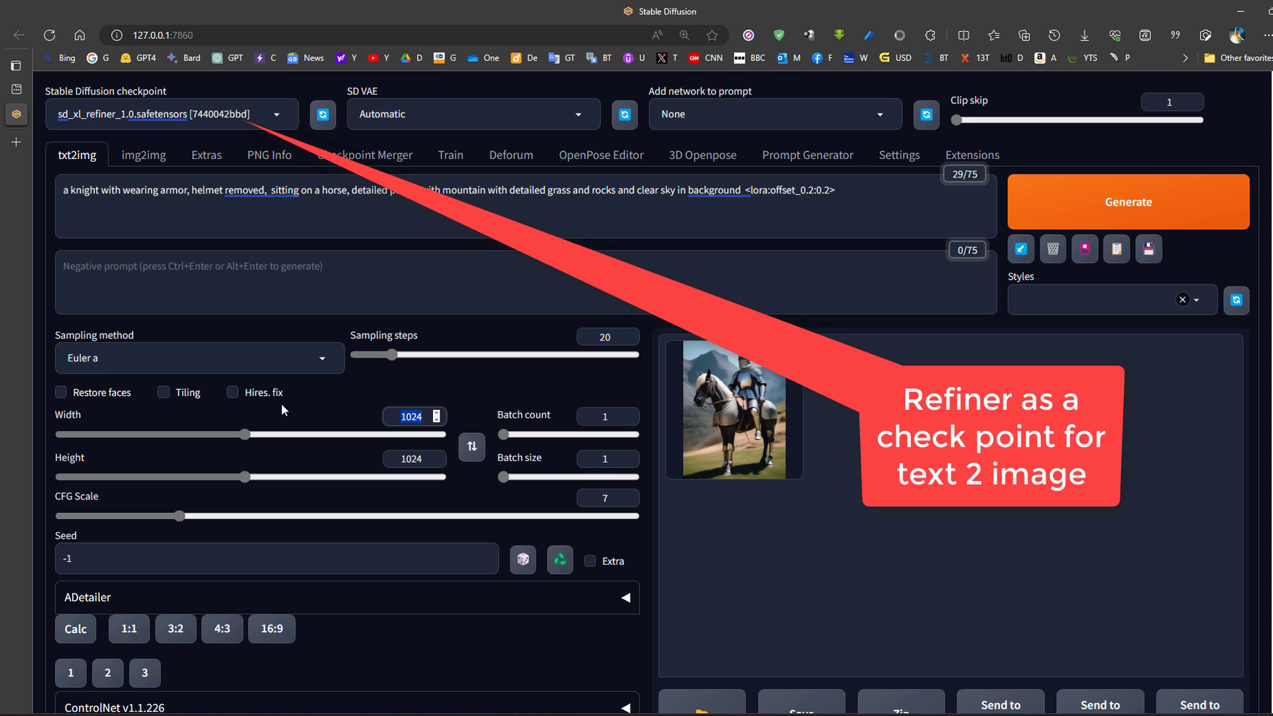
{"action": "type", "text": "768"}
{"action": "key", "text": "Tab"}
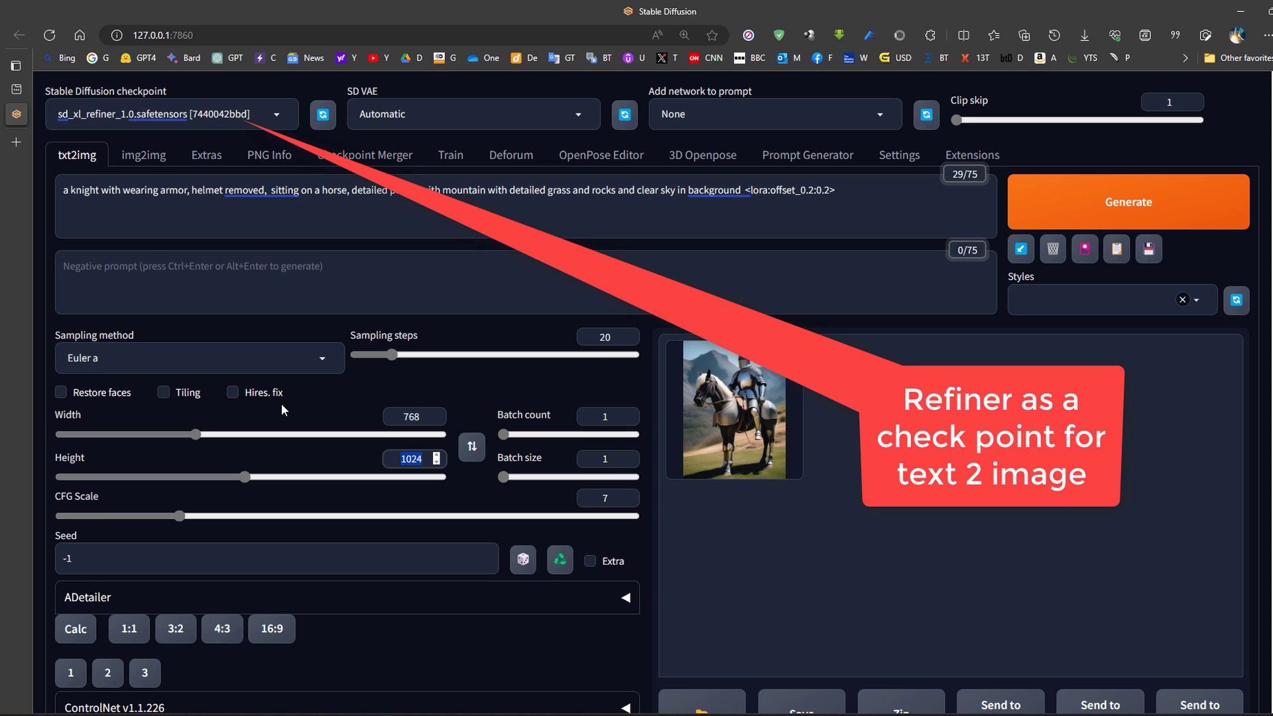
{"action": "type", "text": "768"}
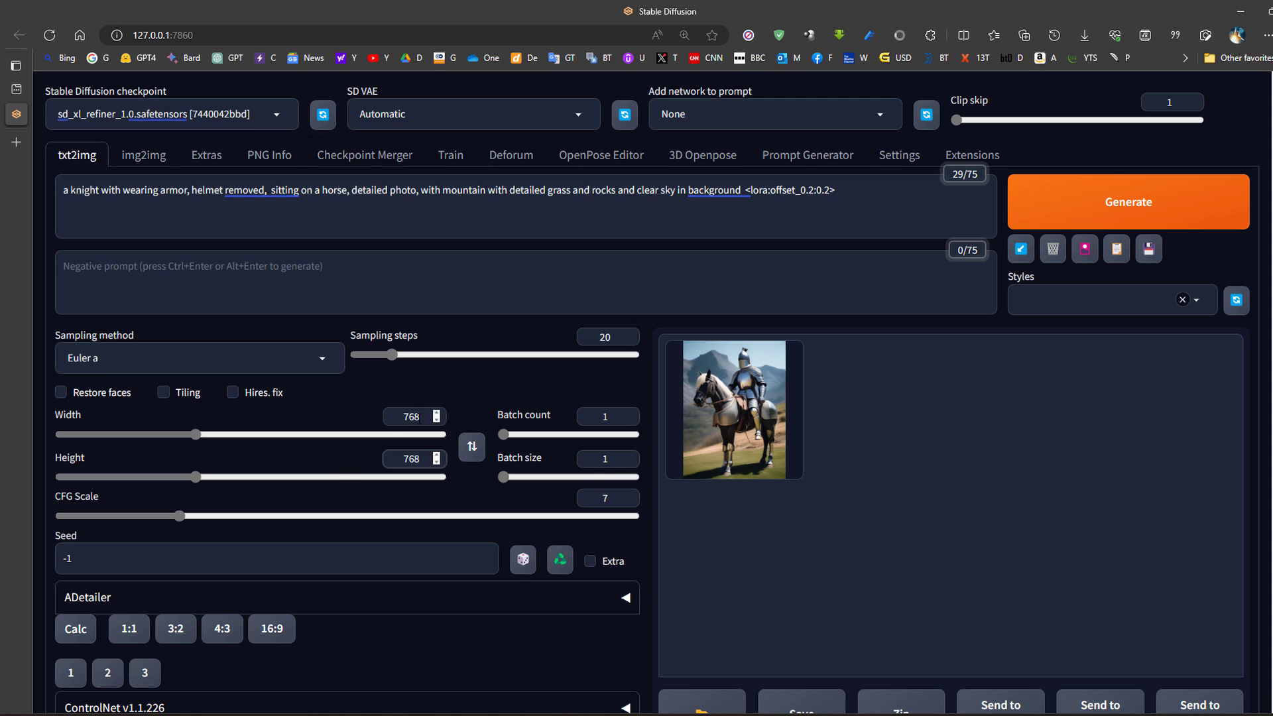
{"action": "double_click", "coordinate": [411, 416]}
{"action": "type", "text": "1024"}
{"action": "key", "text": "Tab"}
{"action": "type", "text": "1024"}
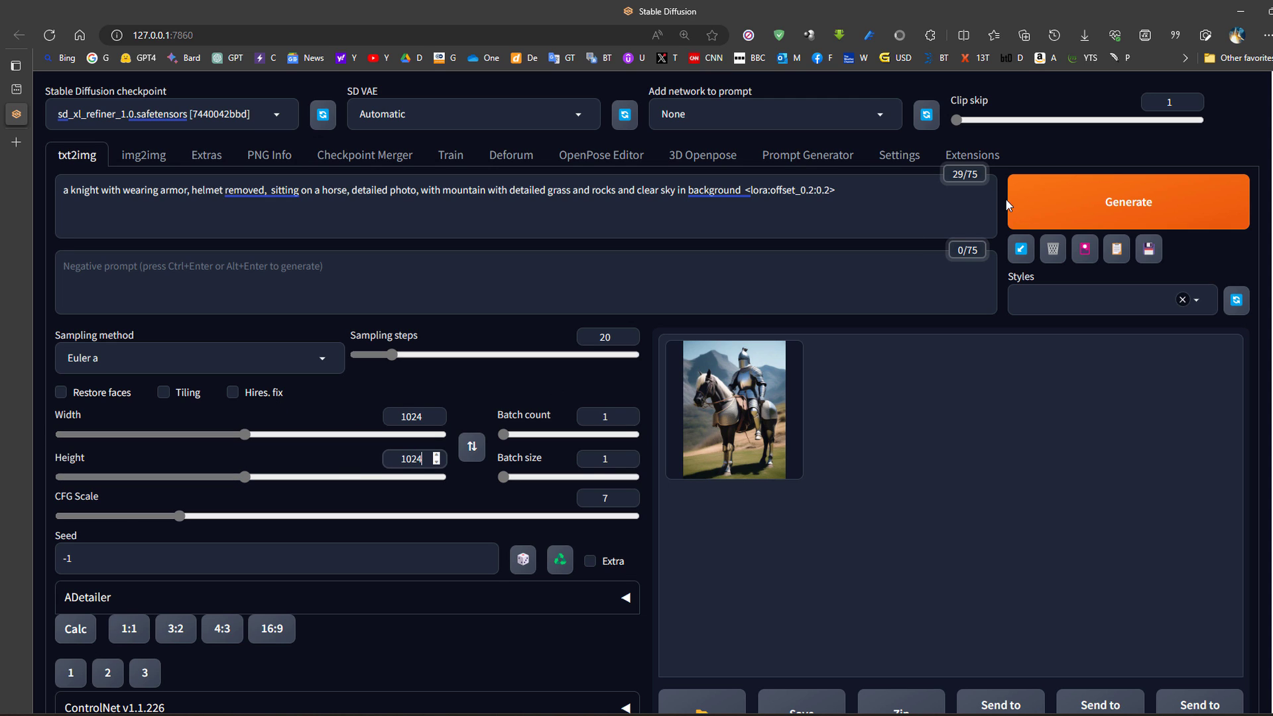
Generate a 1024×1024 knight image with the refiner and view it in the large preview
{"action": "left_click", "coordinate": [1075, 204]}
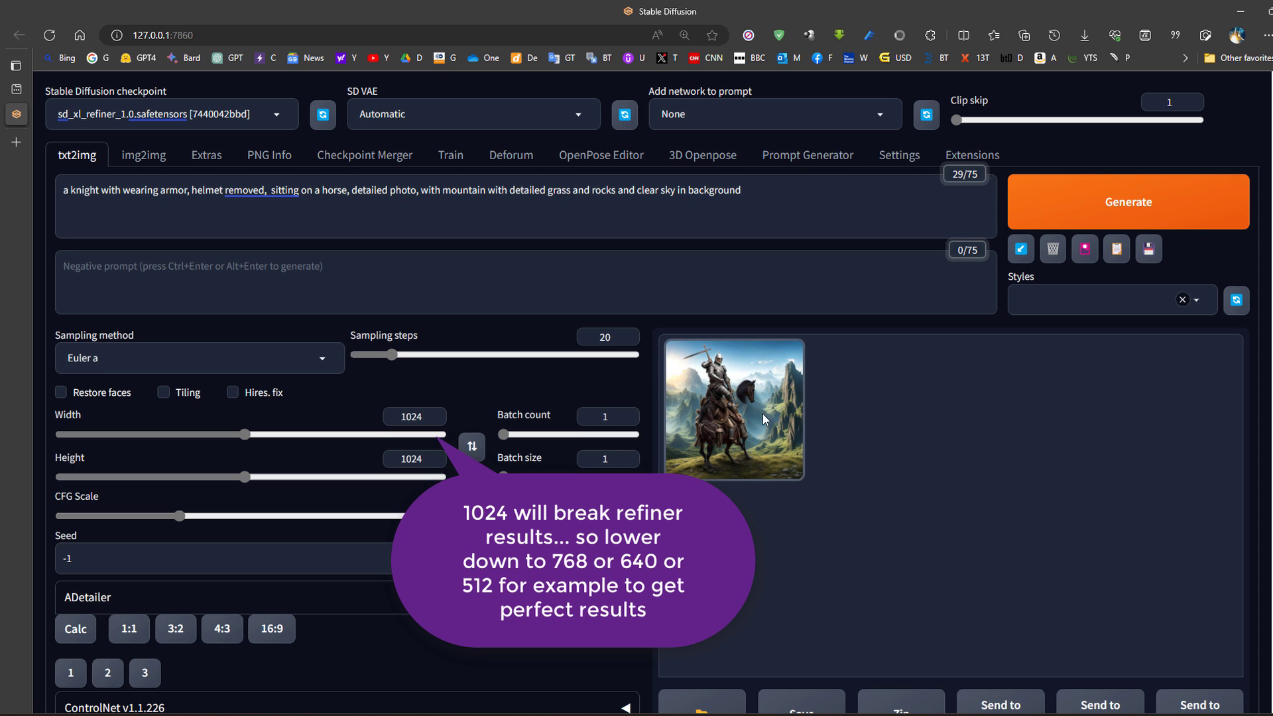
{"action": "left_click", "coordinate": [763, 414]}
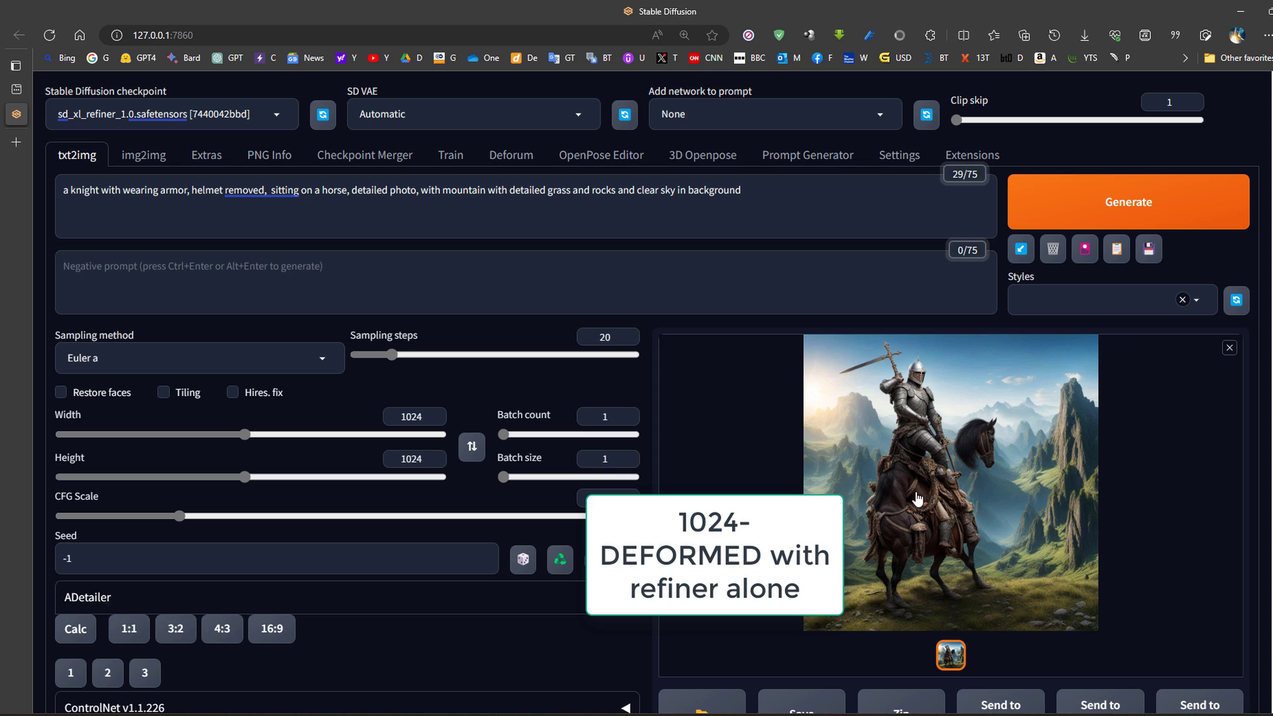
{"action": "key", "text": "Escape"}
{"action": "double_click", "coordinate": [393, 415]}
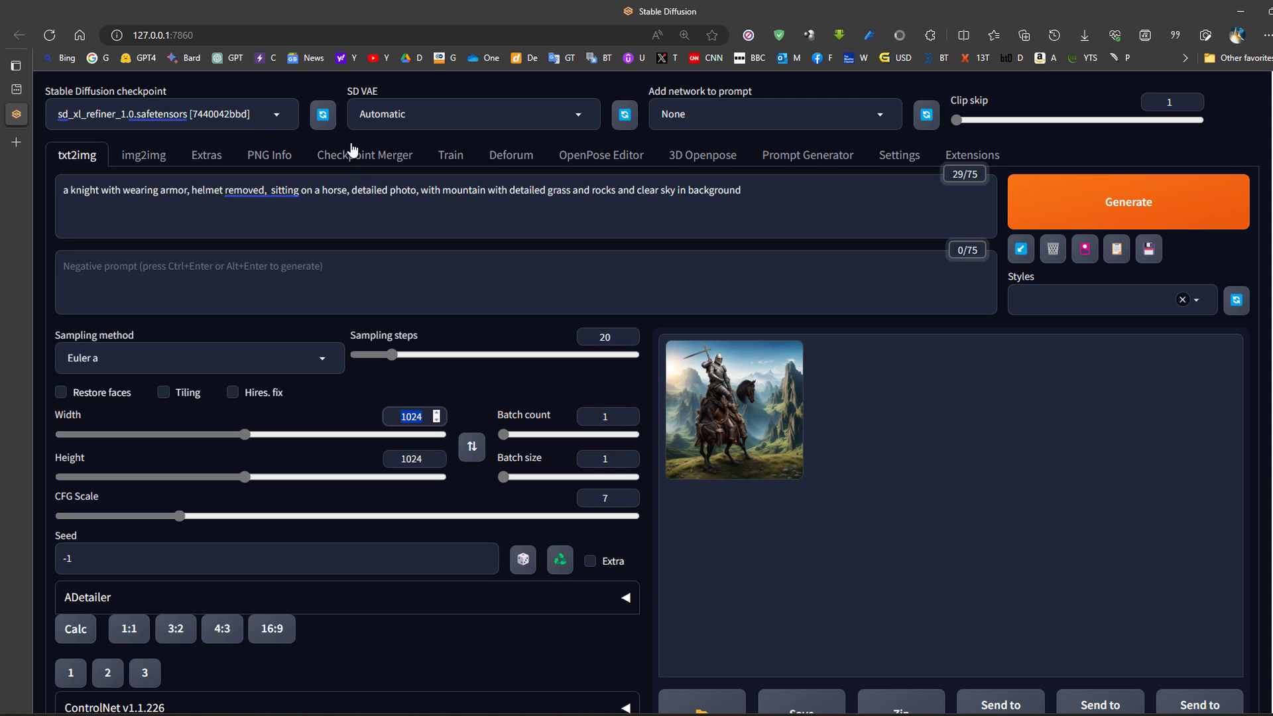
Set the size to 768×768, generate, and view the new knight image in preview
{"action": "type", "text": "768"}
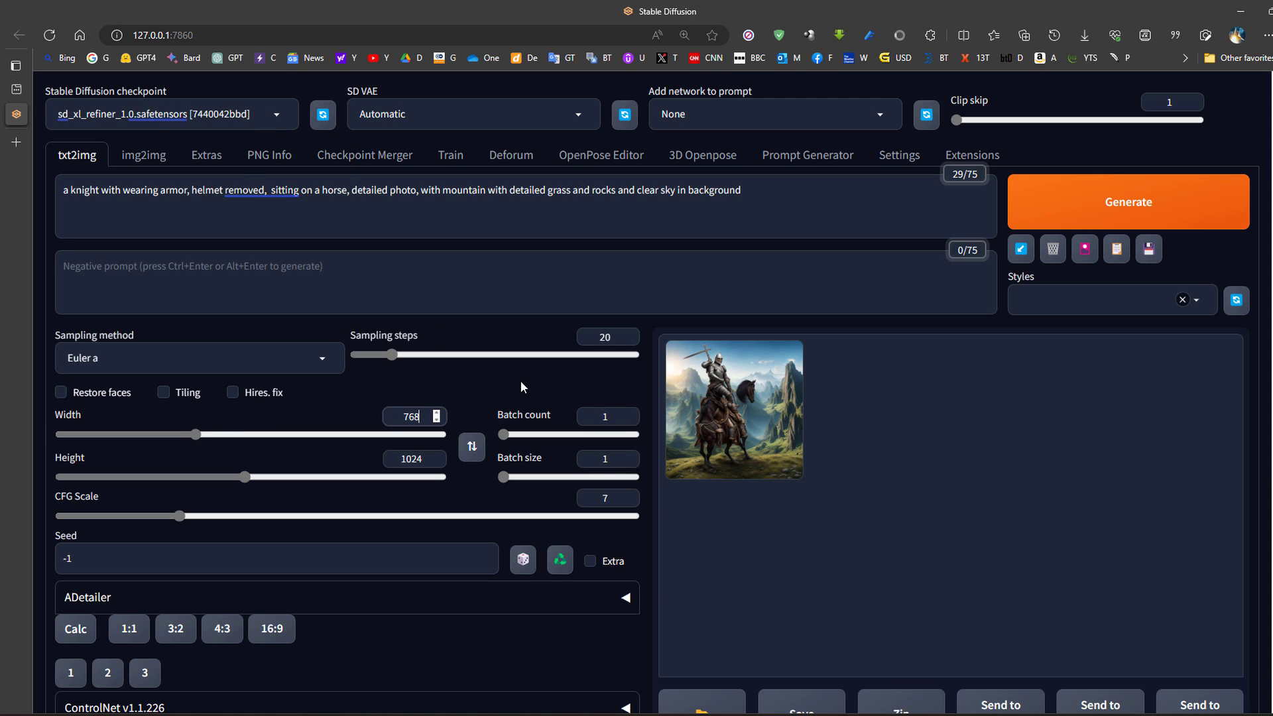
{"action": "key", "text": "Tab"}
{"action": "type", "text": "768"}
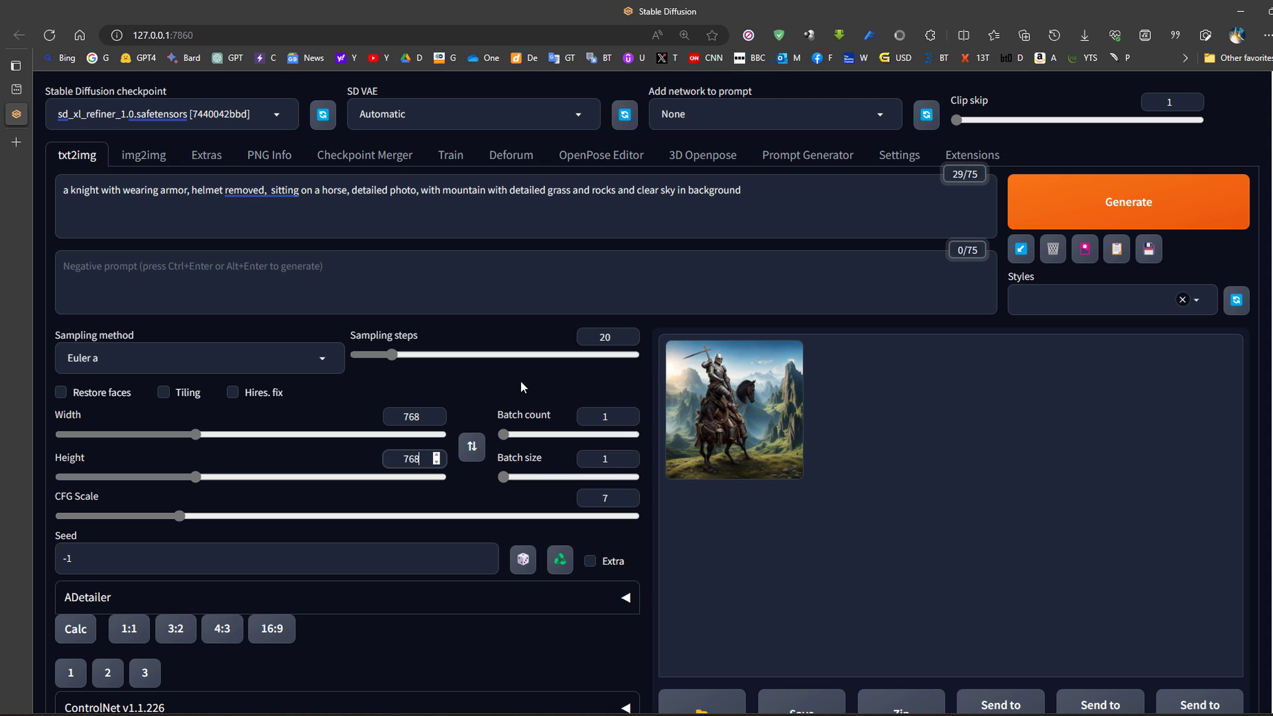
{"action": "left_click", "coordinate": [1151, 200]}
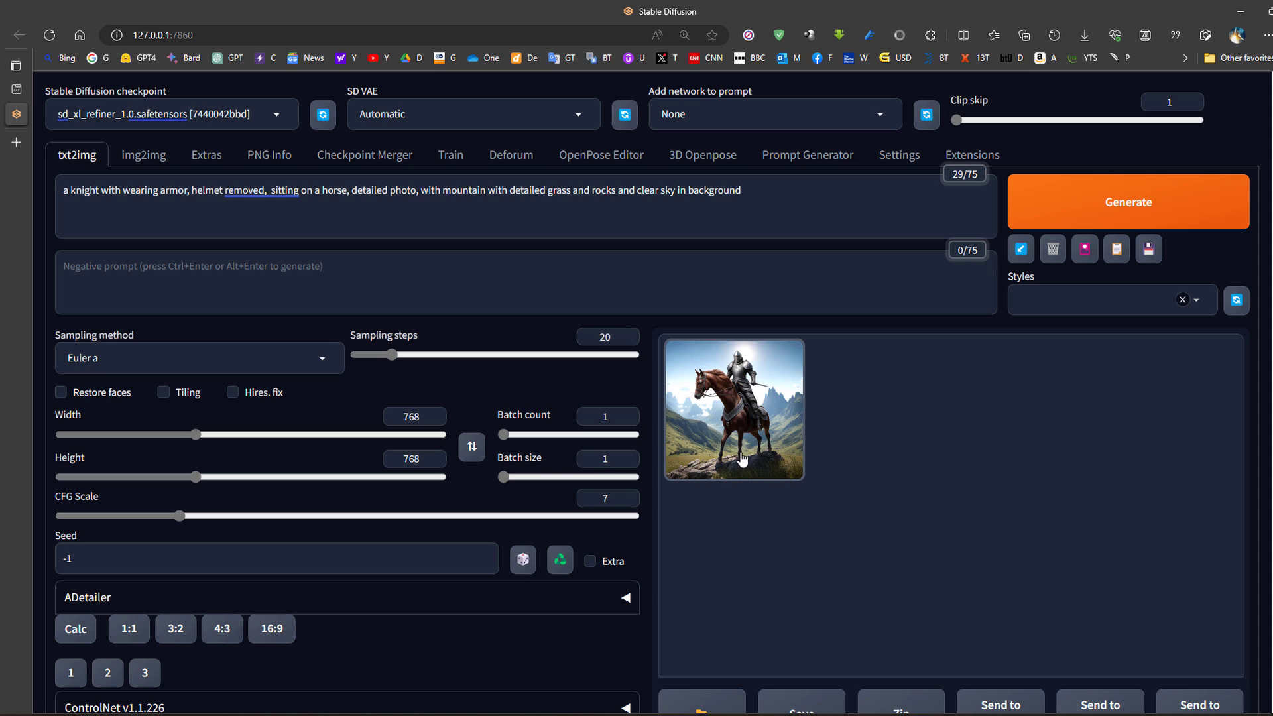
{"action": "left_click", "coordinate": [740, 455]}
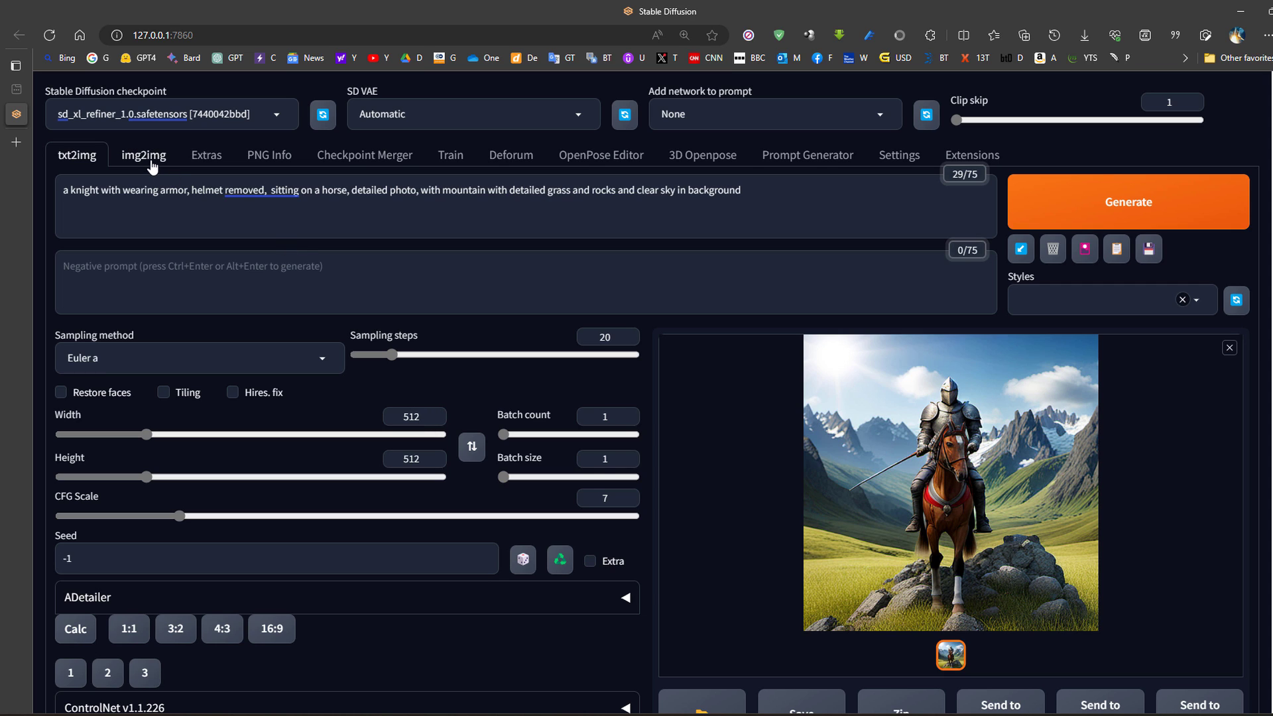
Send the 512×512 image to img2img, set width to 1024, raise denoising toward 0.3
{"action": "scroll", "coordinate": [882, 654], "scroll_direction": "down", "scroll_amount": 2}
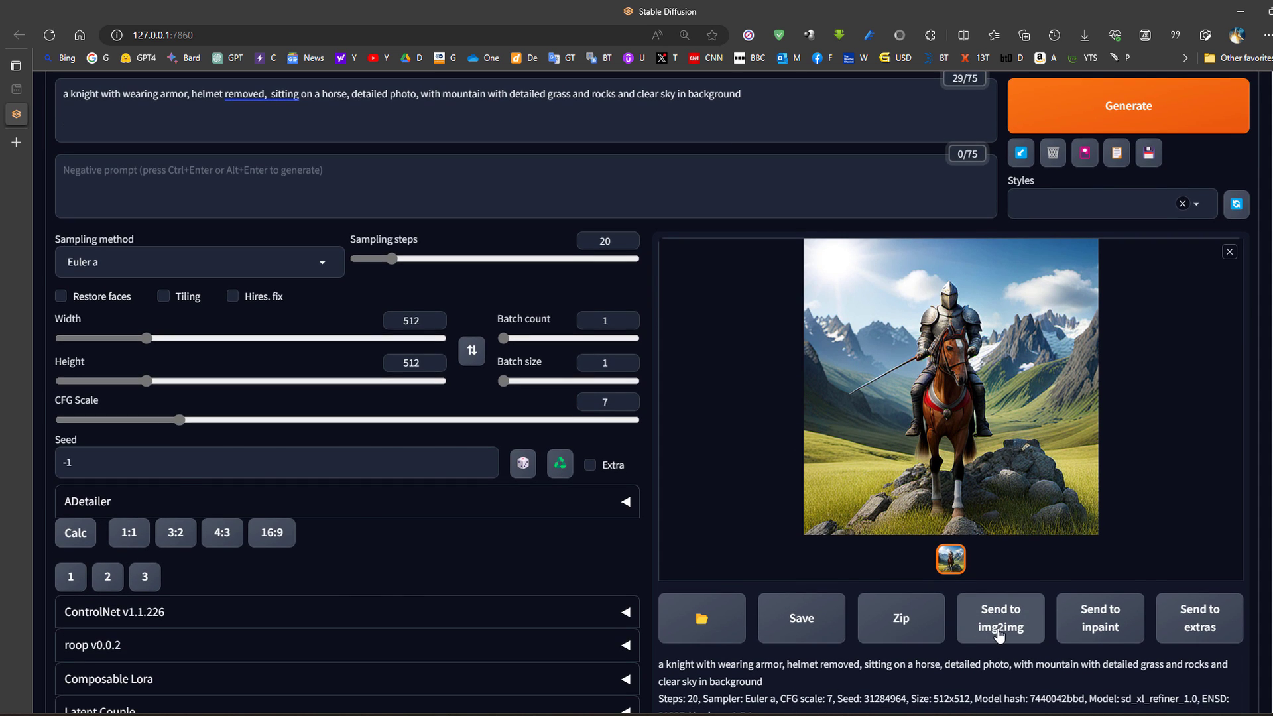
{"action": "left_click", "coordinate": [1000, 634]}
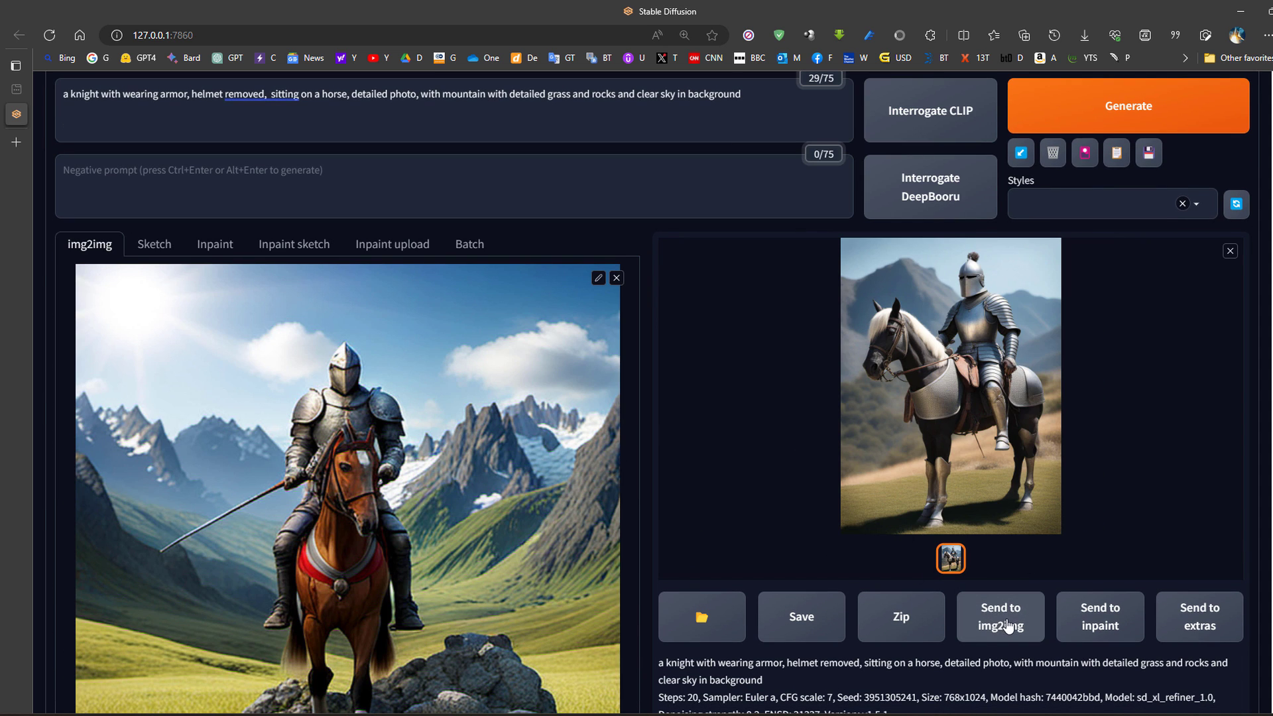
{"action": "scroll", "coordinate": [370, 491], "scroll_direction": "down", "scroll_amount": 10}
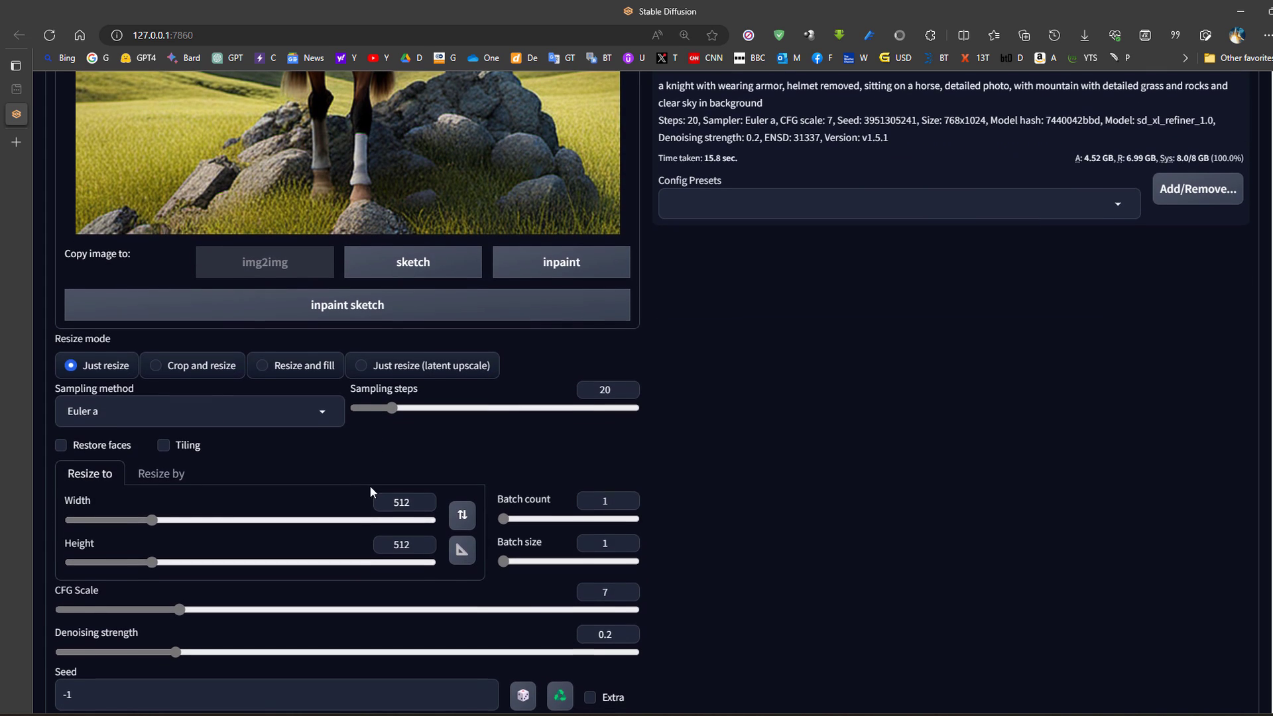
{"action": "double_click", "coordinate": [401, 502]}
{"action": "type", "text": "1"}
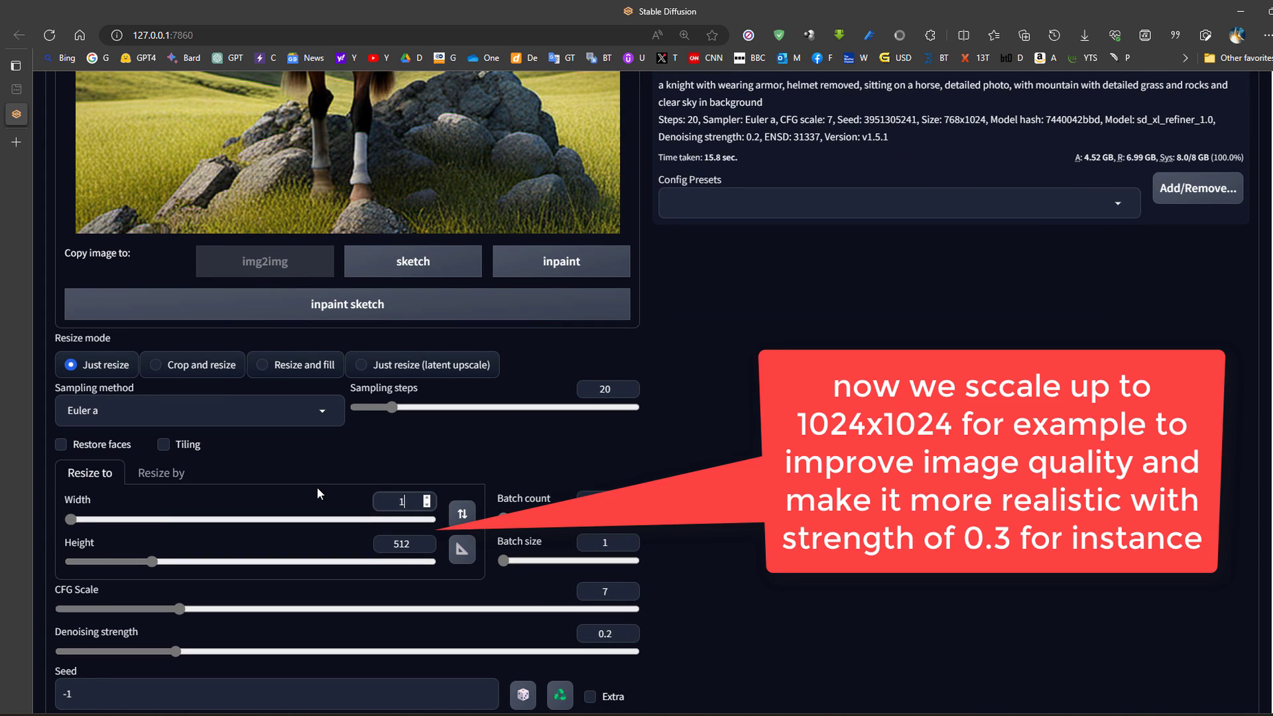
{"action": "type", "text": "024"}
{"action": "key", "text": "Tab"}
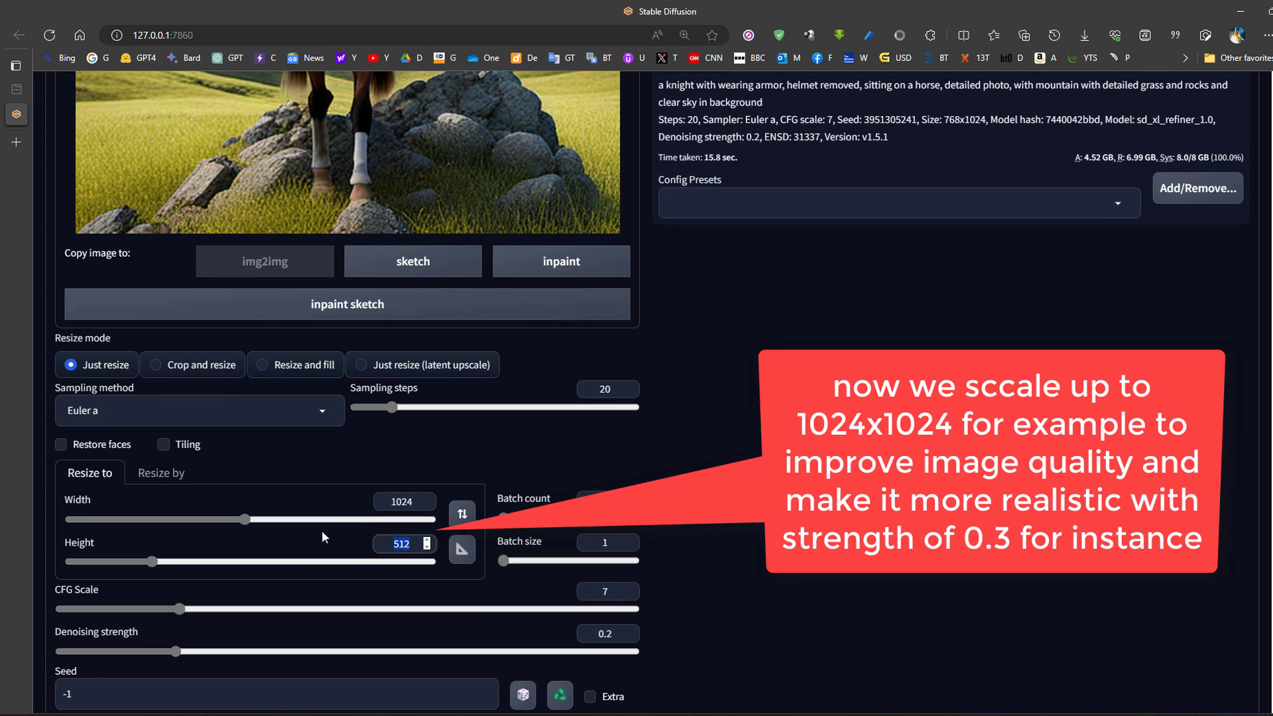
{"action": "type", "text": "1024"}
{"action": "scroll", "coordinate": [323, 531], "scroll_direction": "down", "scroll_amount": 4}
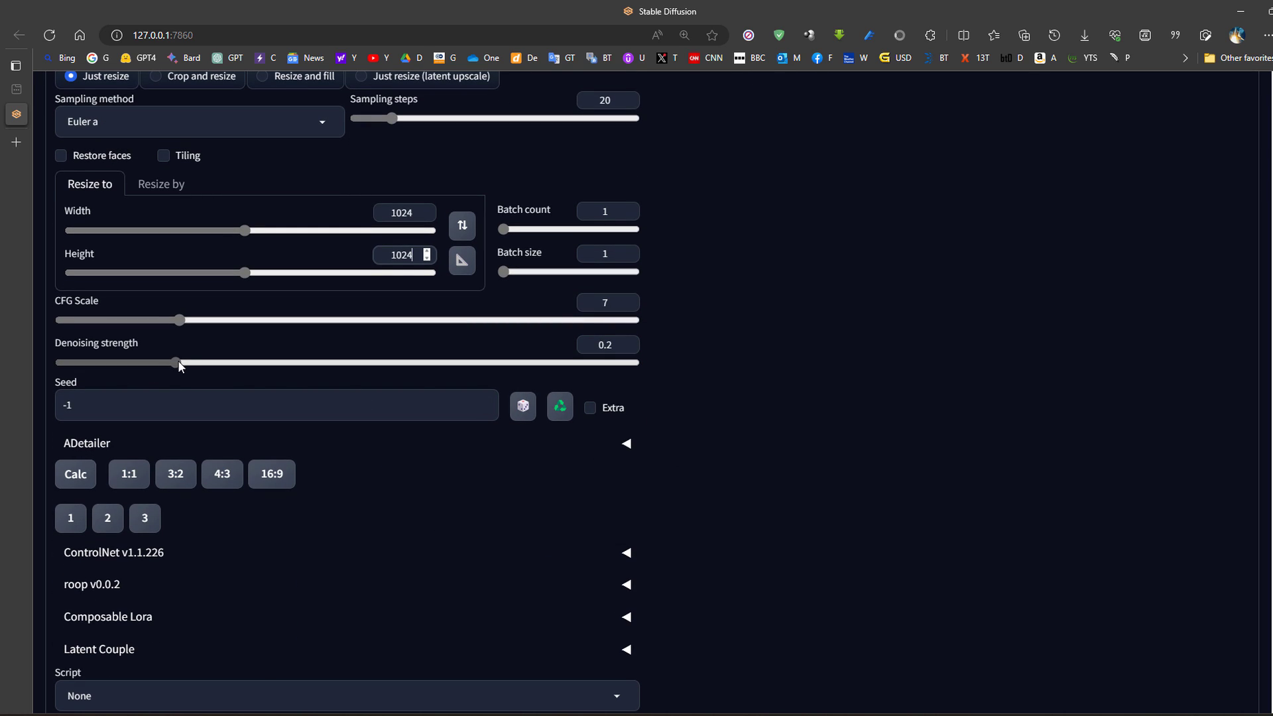
{"action": "left_click_drag", "start_coordinate": [178, 361], "coordinate": [233, 364]}
Generate the 1024×1024 refined knight image and view it full-screen
{"action": "scroll", "coordinate": [704, 471], "scroll_direction": "up", "scroll_amount": 10}
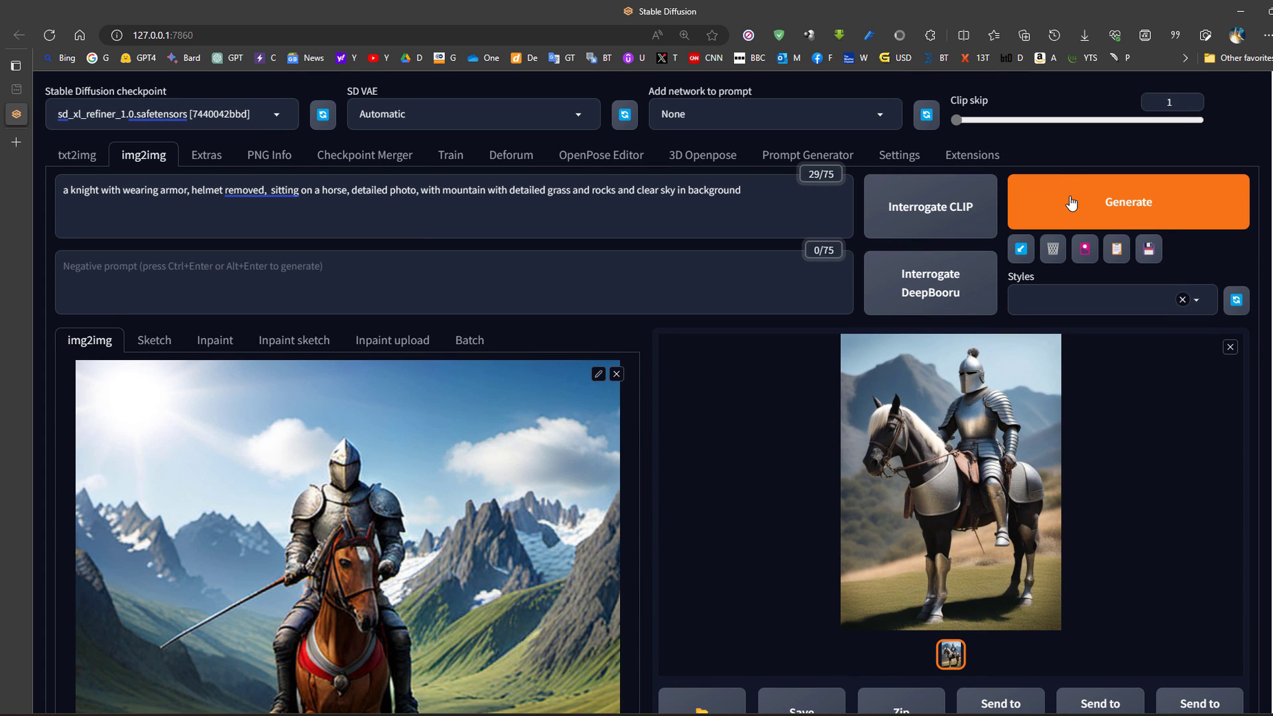
{"action": "left_click", "coordinate": [1072, 204]}
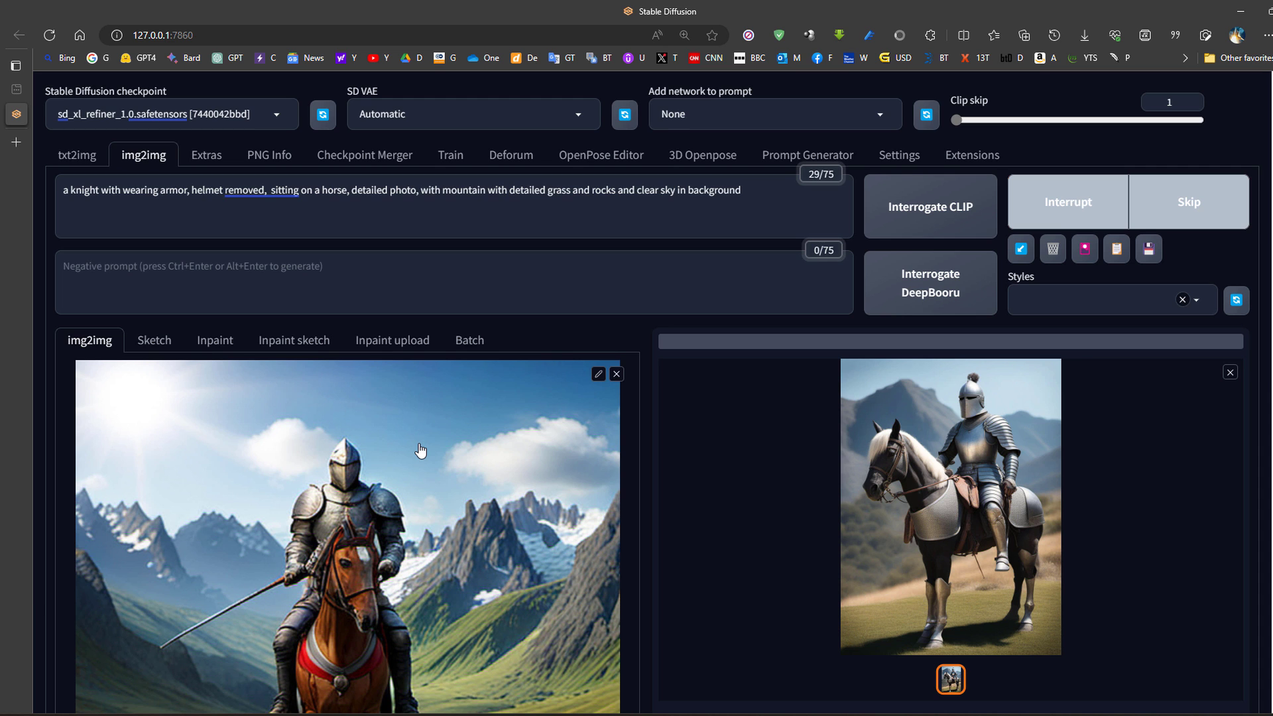
{"action": "scroll", "coordinate": [421, 450], "scroll_direction": "down", "scroll_amount": 2}
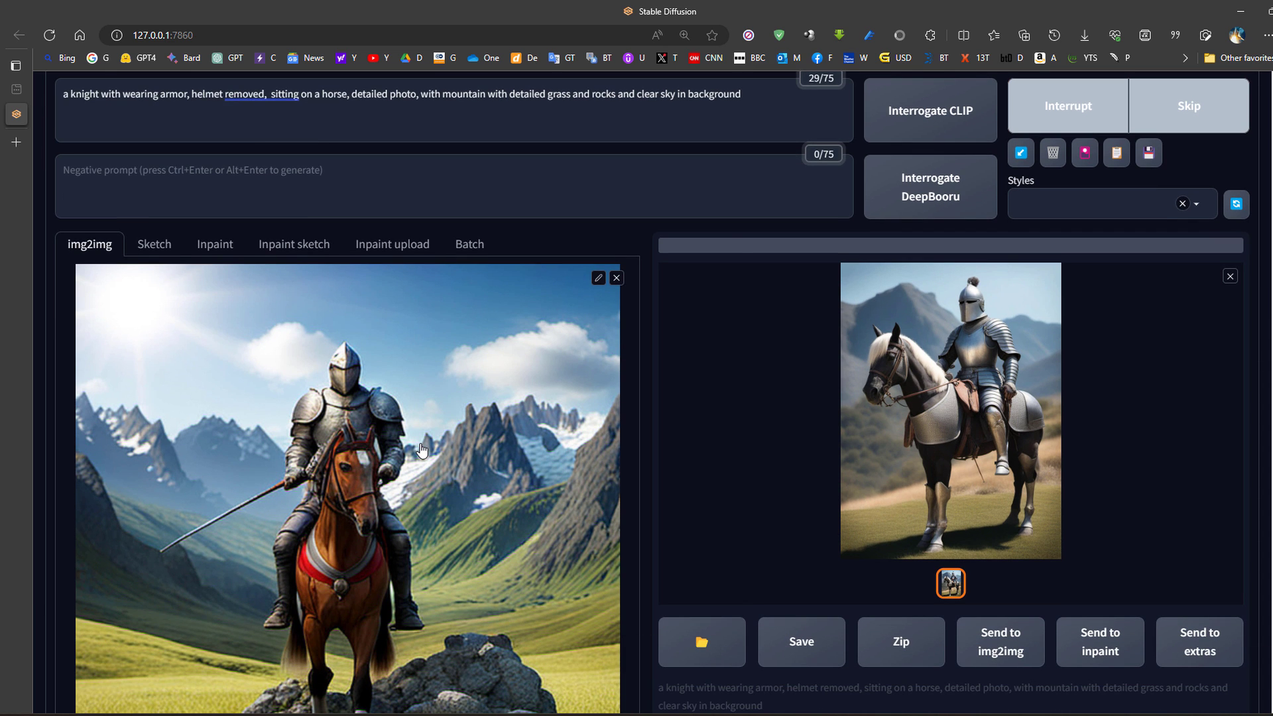
{"action": "scroll", "coordinate": [421, 451], "scroll_direction": "up", "scroll_amount": 2}
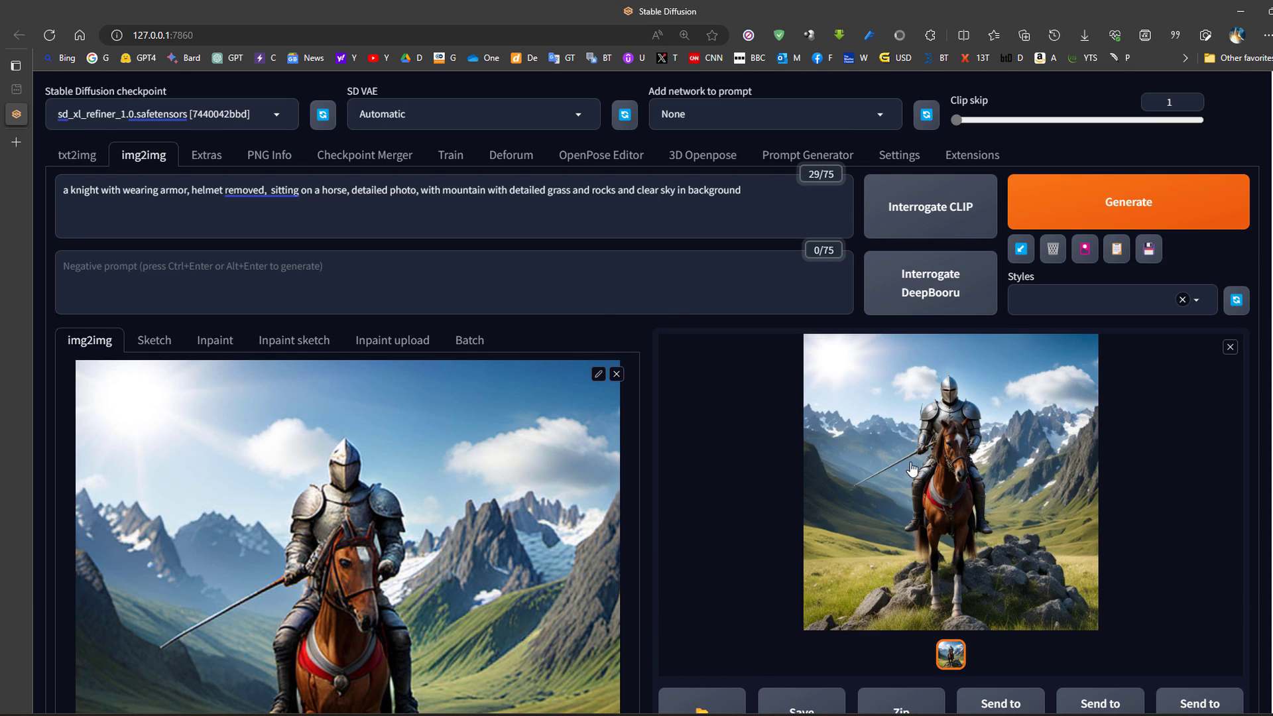
{"action": "left_click", "coordinate": [912, 467]}
{"action": "left_click", "coordinate": [669, 419]}
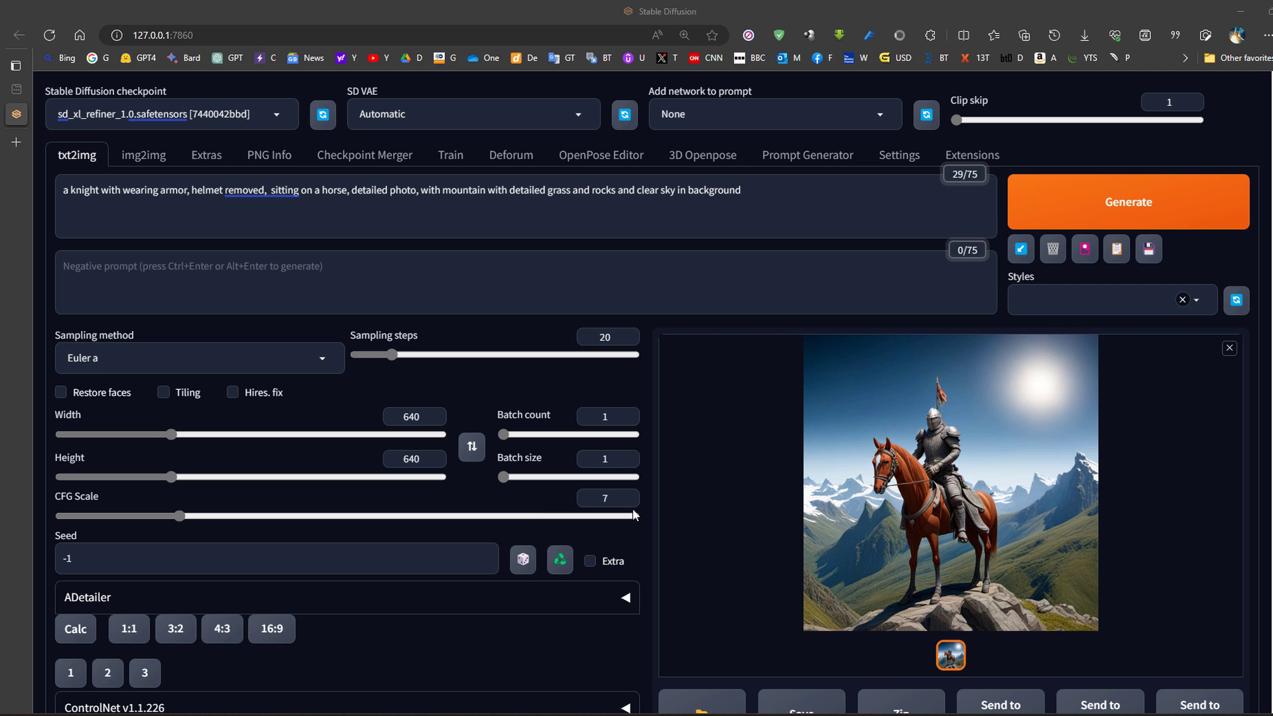
Set width and height to 640 and view the knight image full-size beside its img2img refinement
{"action": "double_click", "coordinate": [427, 419]}
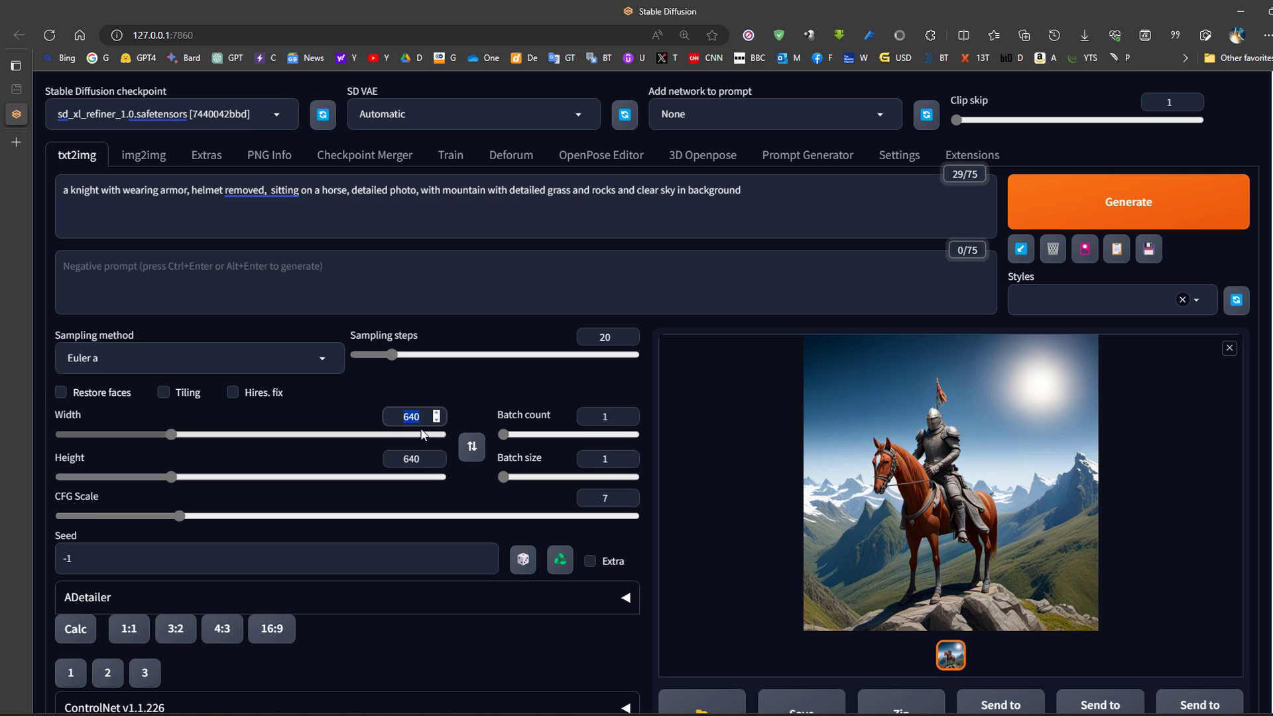
{"action": "double_click", "coordinate": [416, 460]}
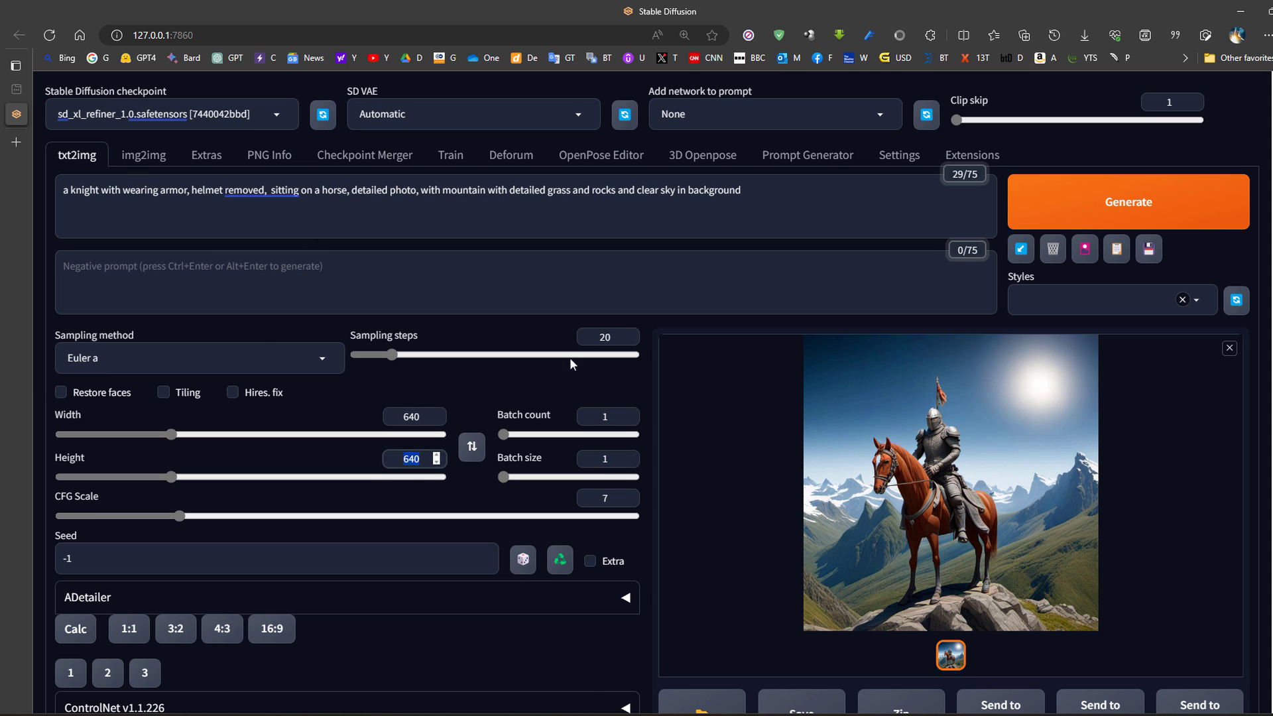
{"action": "left_click", "coordinate": [909, 530]}
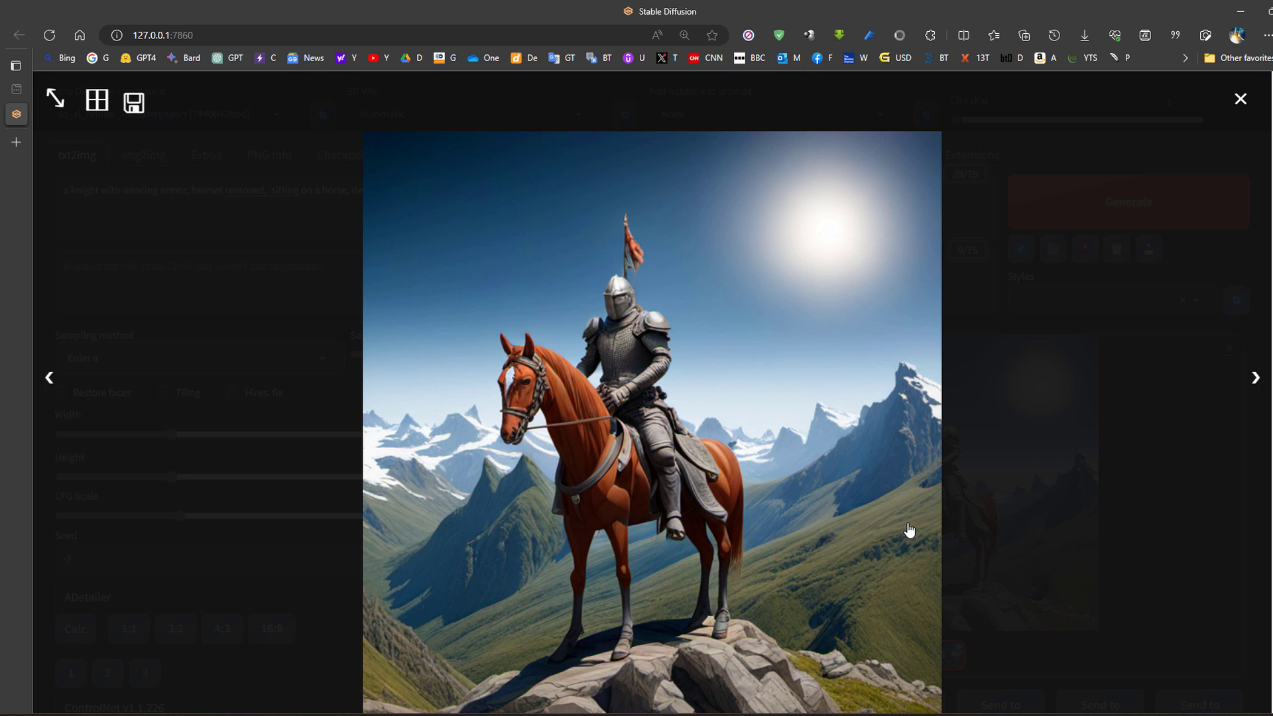
{"action": "left_click", "coordinate": [866, 516]}
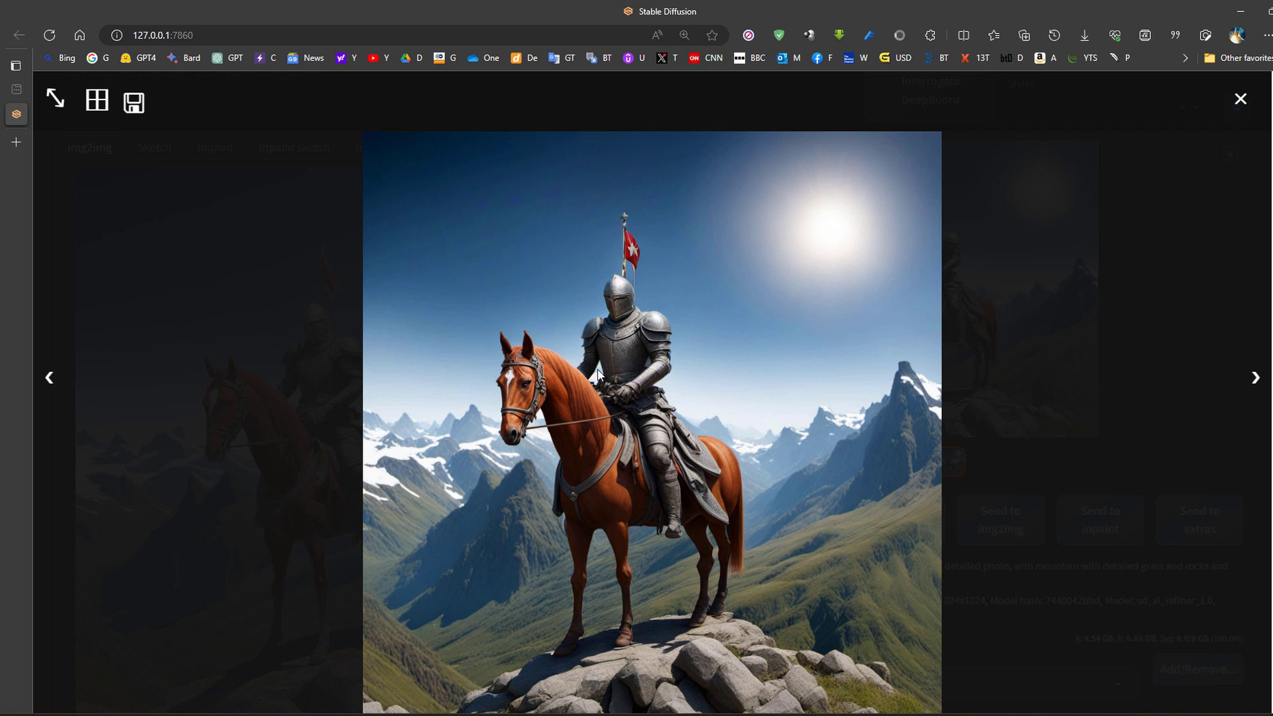
Close the full-size viewer and return to txt2img
{"action": "left_click", "coordinate": [626, 444]}
{"action": "scroll", "coordinate": [148, 184], "scroll_direction": "up", "scroll_amount": 3}
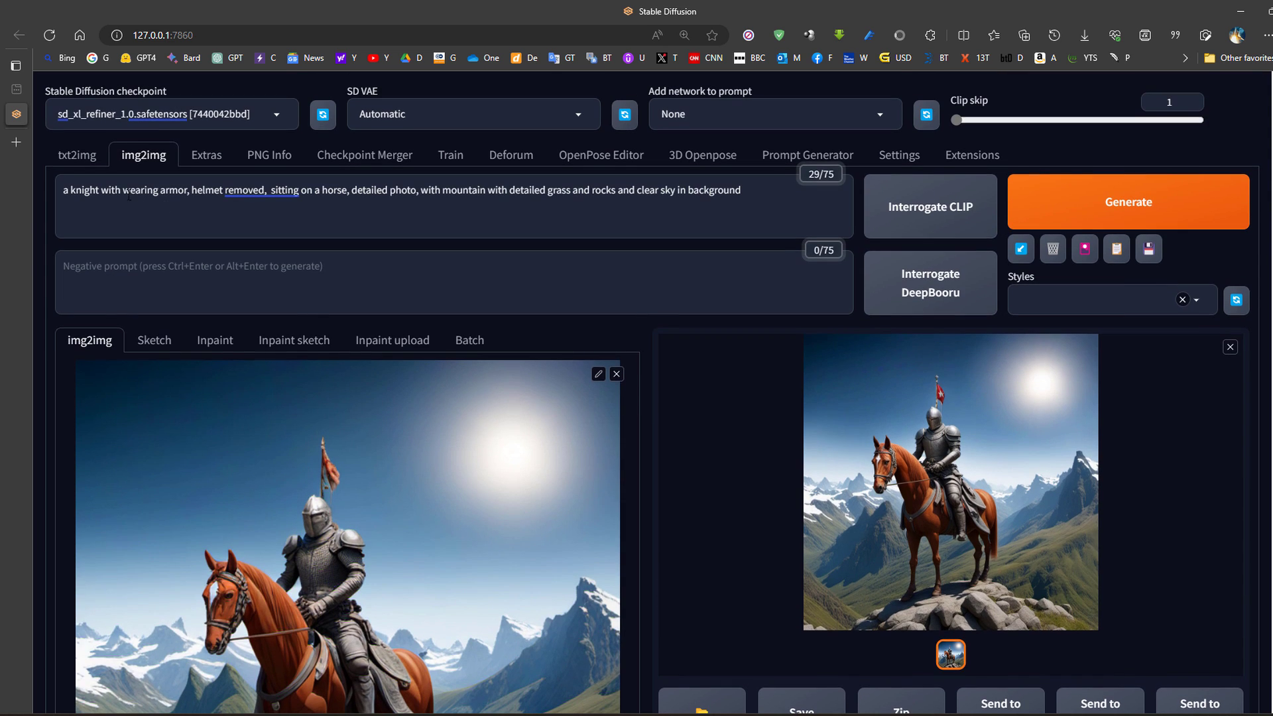
{"action": "left_click", "coordinate": [74, 156]}
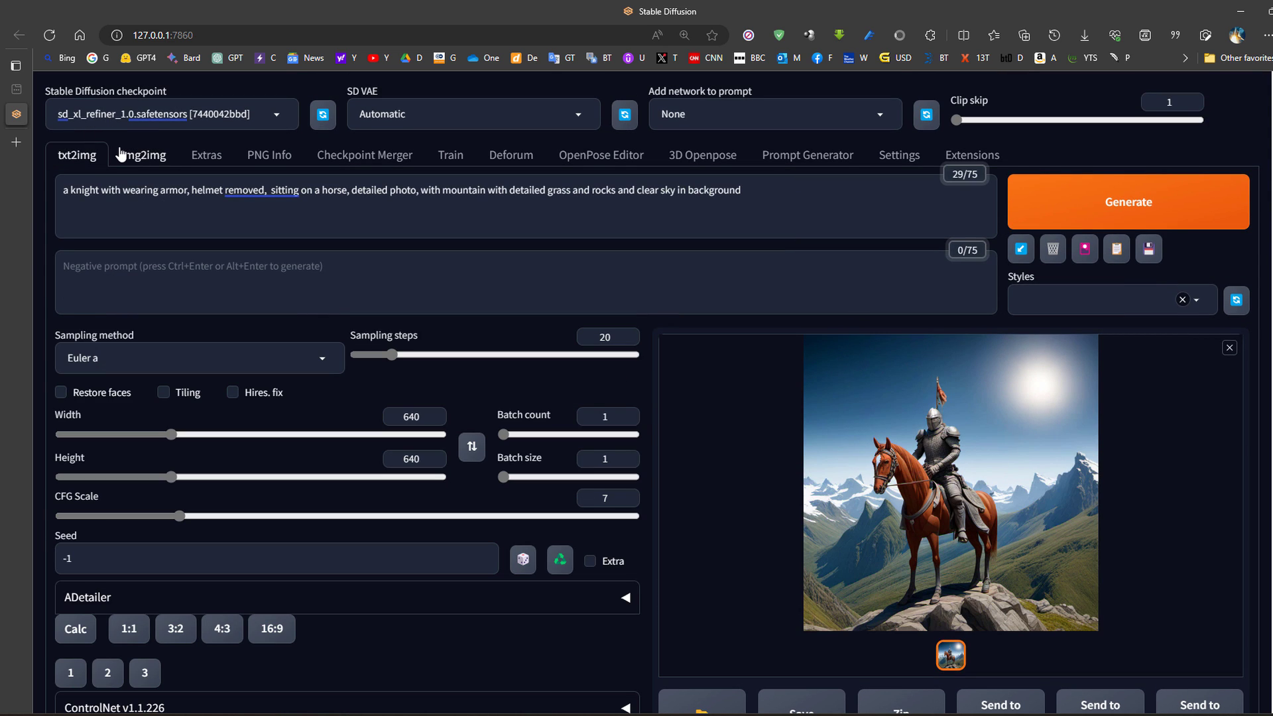